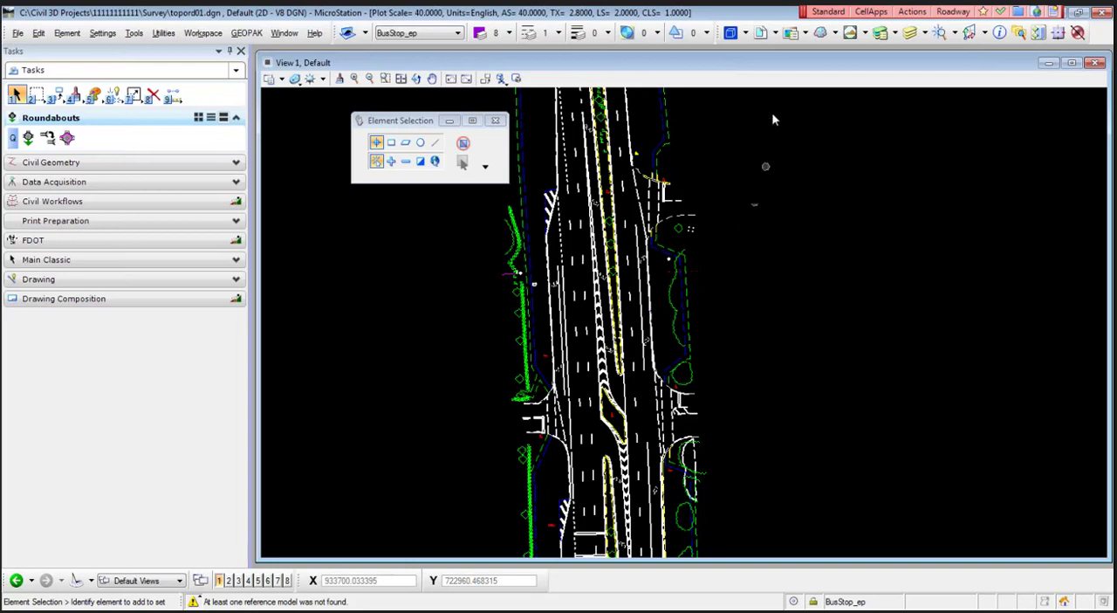
- Set the plot scale of the topord01.dgn file to 1
double_click(775, 65)
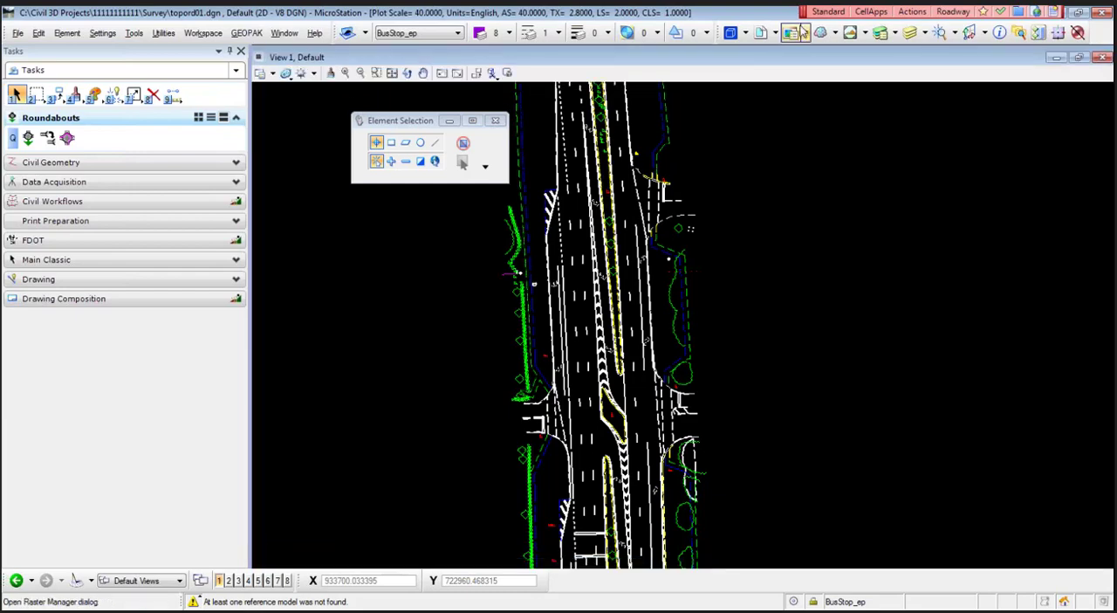
scroll(546, 310, "up", 2)
scroll(554, 300, "up", 2)
middle_click_drag(594, 301, 597, 398)
scroll(602, 350, "up", 2)
middle_click_drag(605, 354, 623, 424)
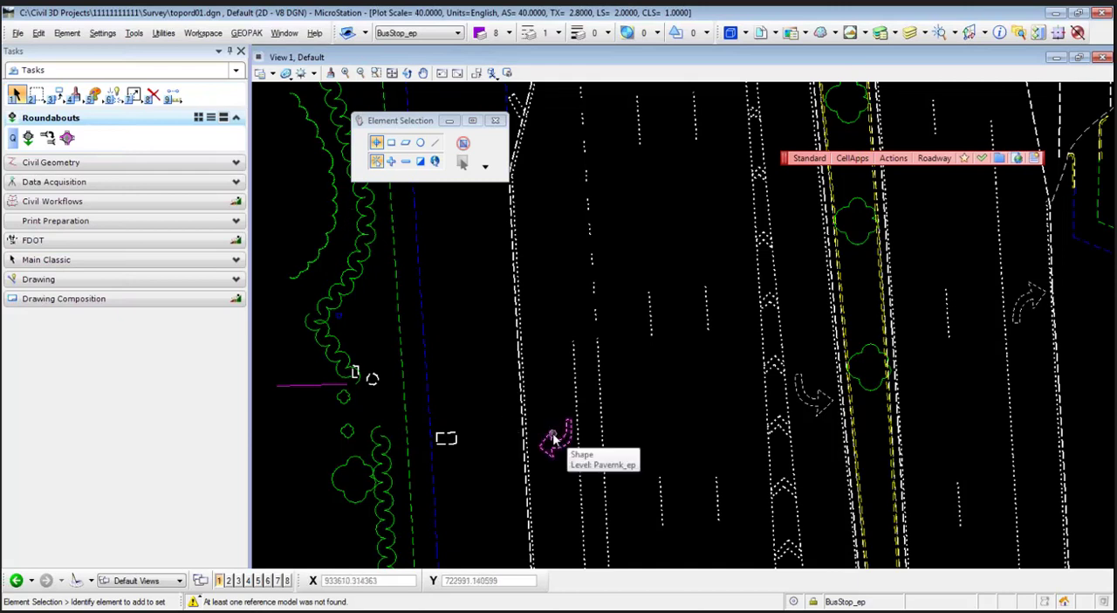
middle_click_drag(552, 387, 515, 384)
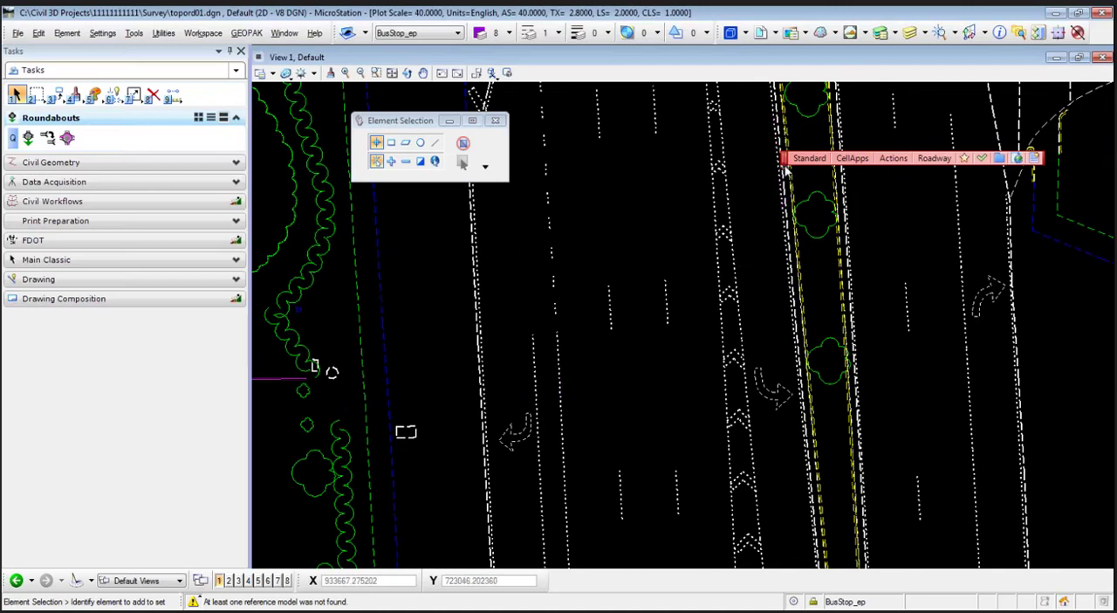
left_click(888, 158)
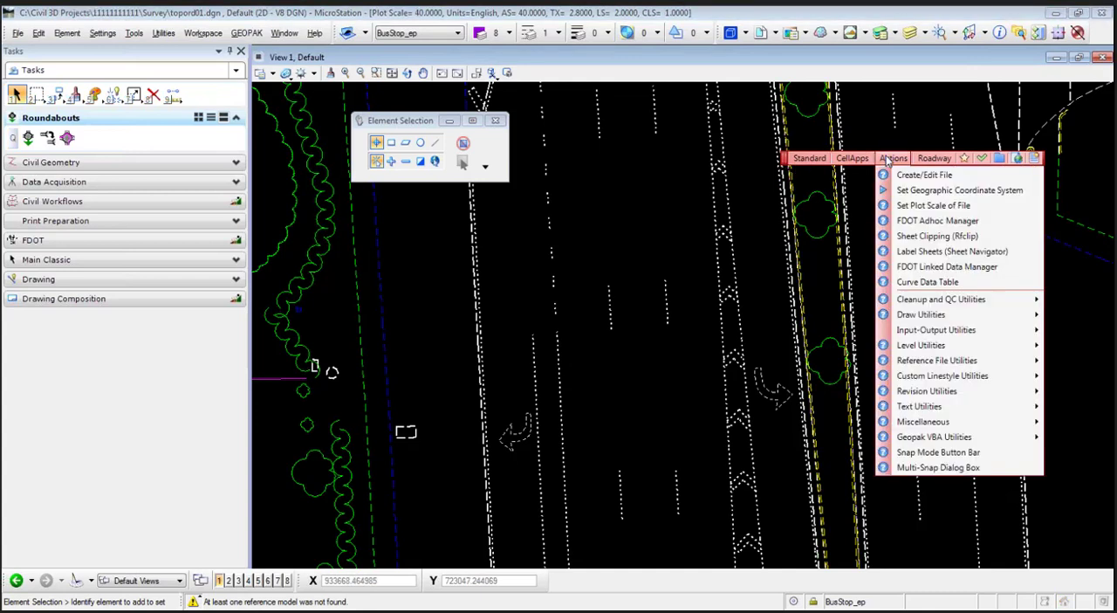
left_click(913, 206)
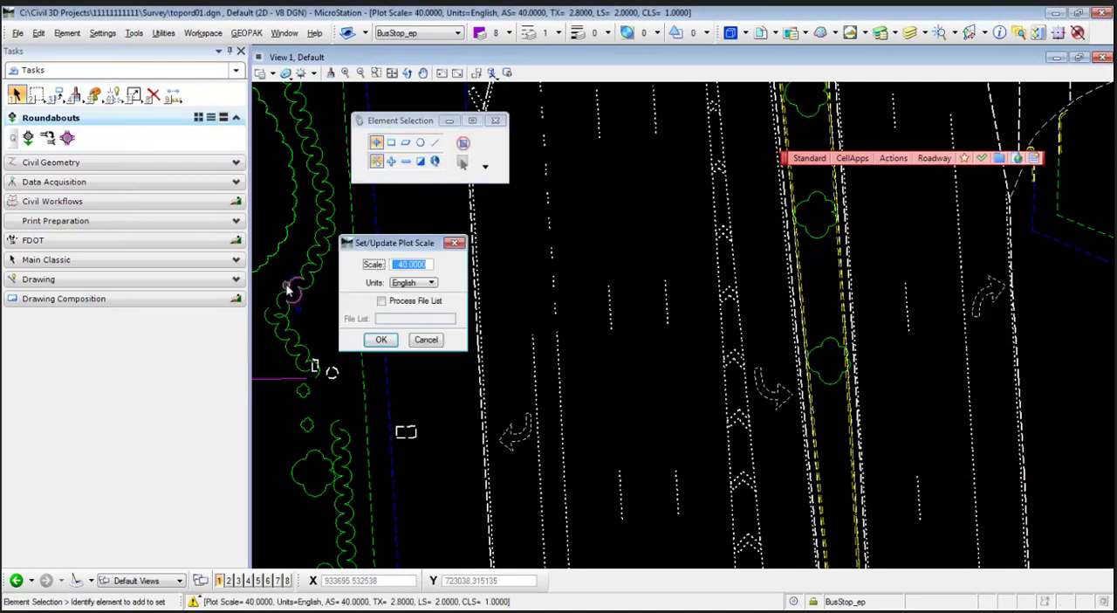
left_click_drag(394, 244, 460, 245)
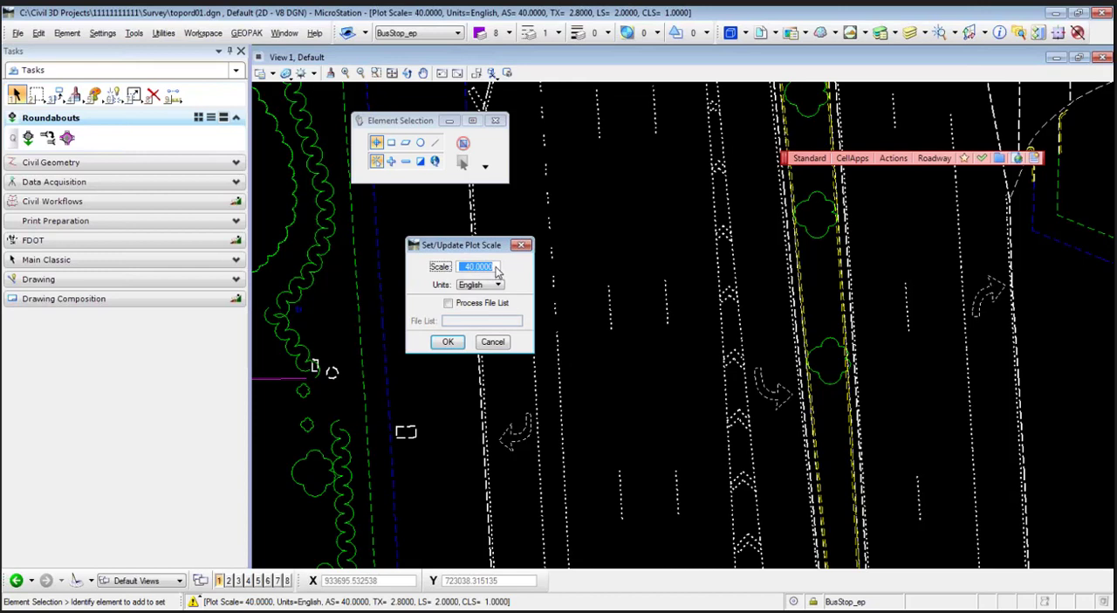
type("1")
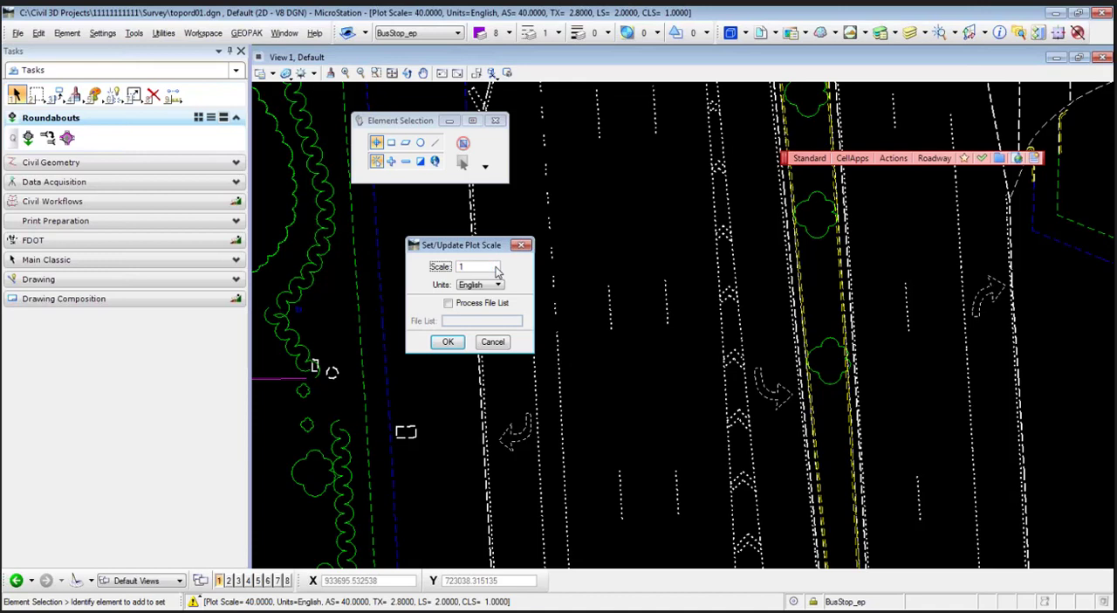
left_click(447, 343)
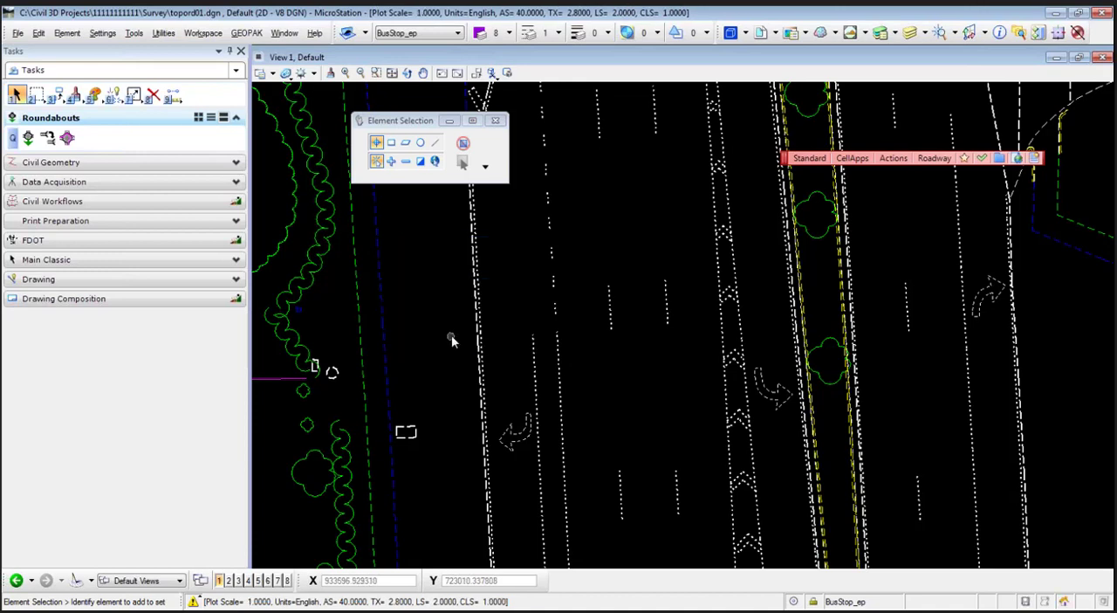
- Set the scale of all custom linestyles in the survey drawing to 1 and inspect the roadway linework
left_click(893, 159)
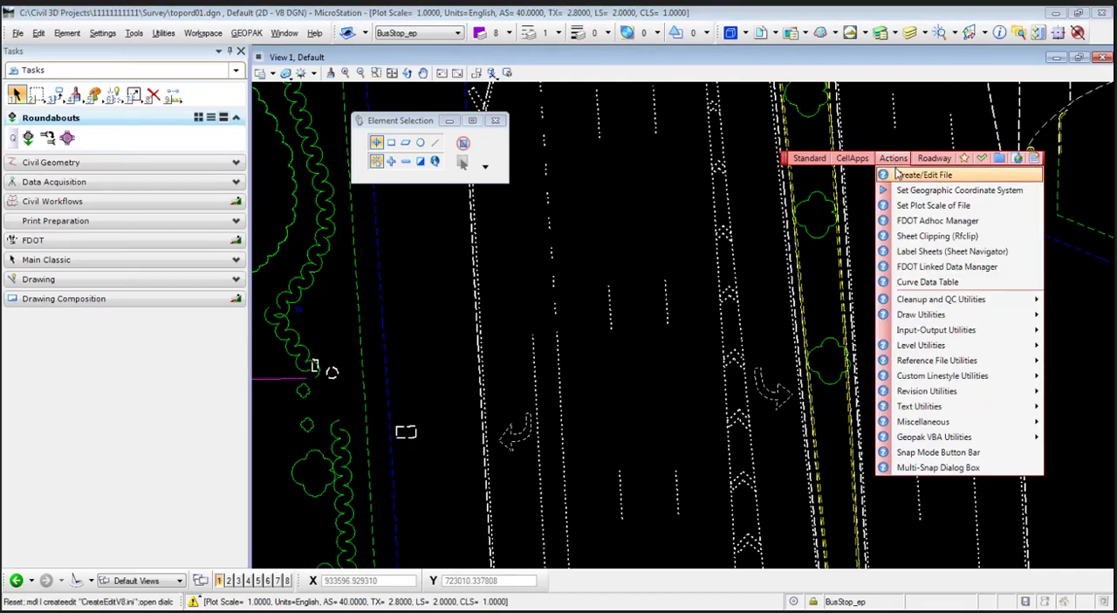
mouse_move(917, 375)
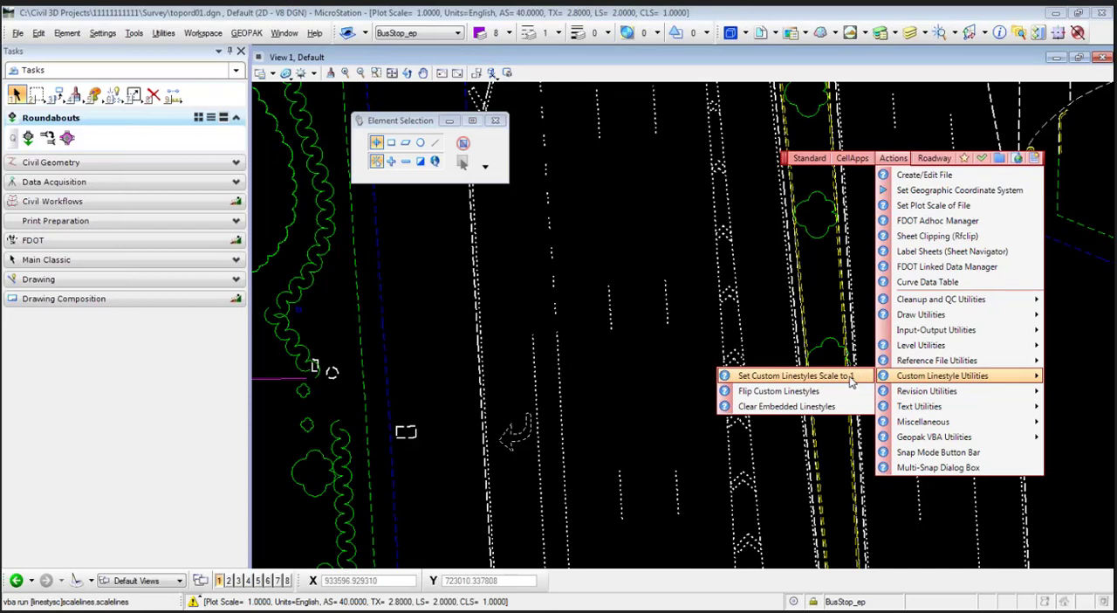
left_click(796, 376)
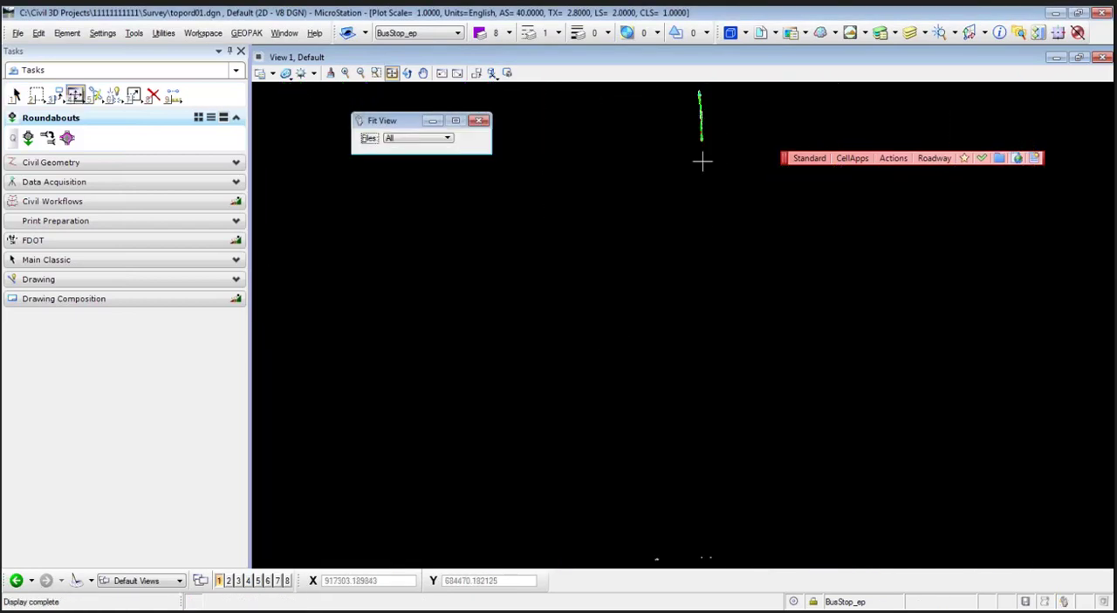
middle_click_drag(702, 139, 648, 384)
scroll(657, 356, "up", 3)
scroll(656, 356, "up", 4)
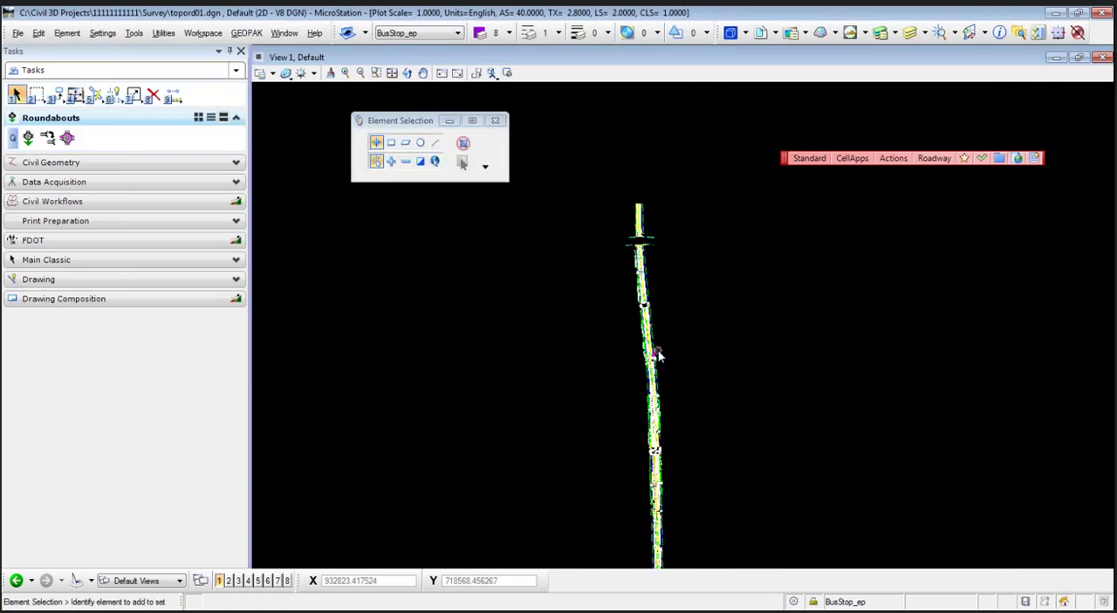
middle_click_drag(566, 360, 558, 369)
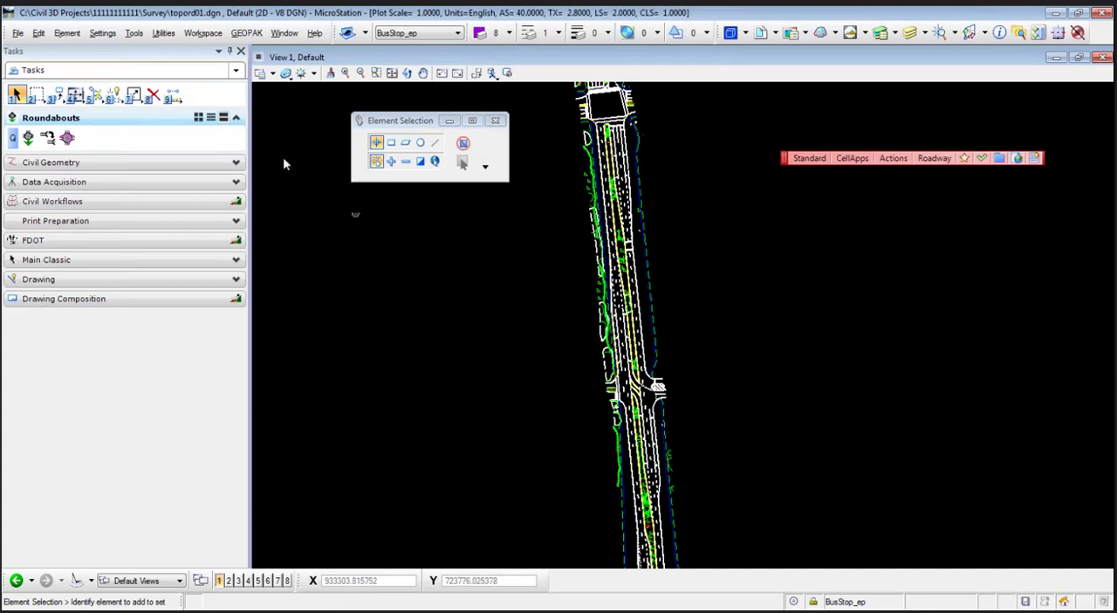
- Save the topord01.dgn survey file and close it
left_click(18, 33)
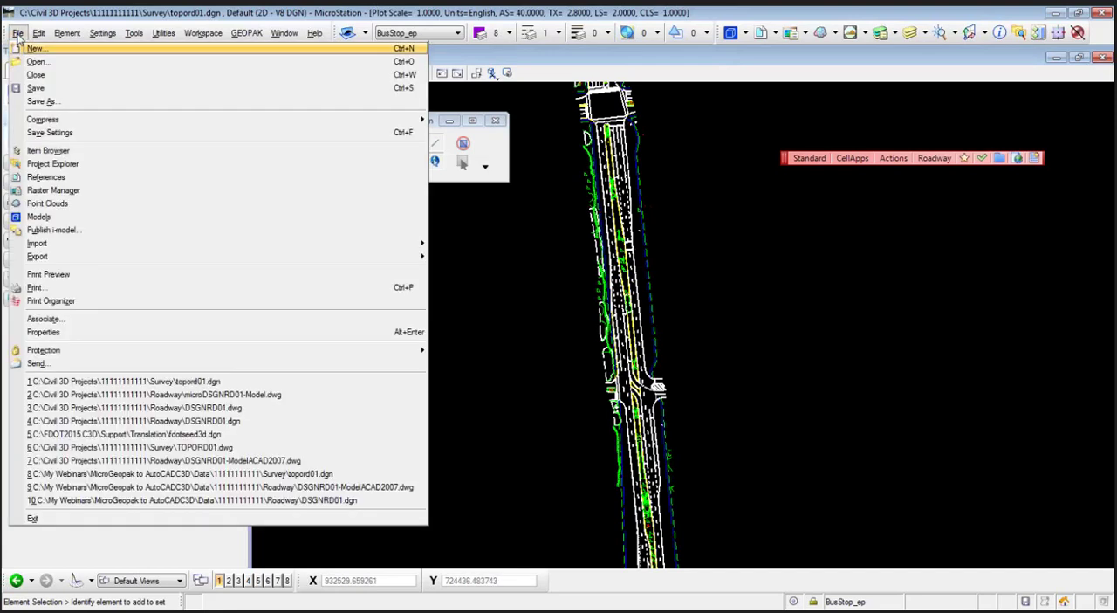
left_click(39, 88)
left_click(17, 35)
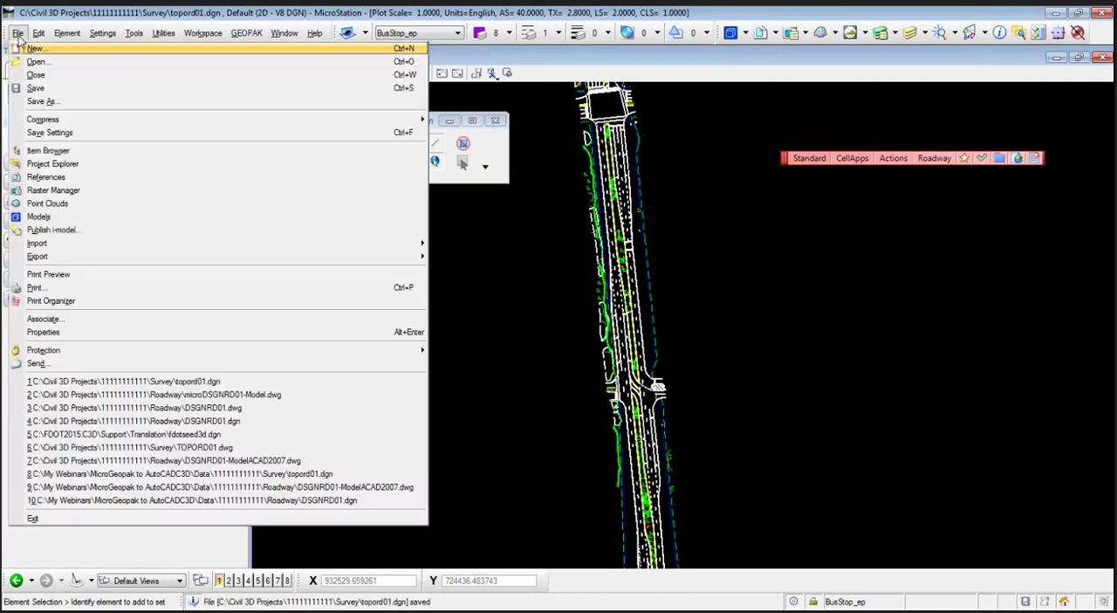
left_click(48, 74)
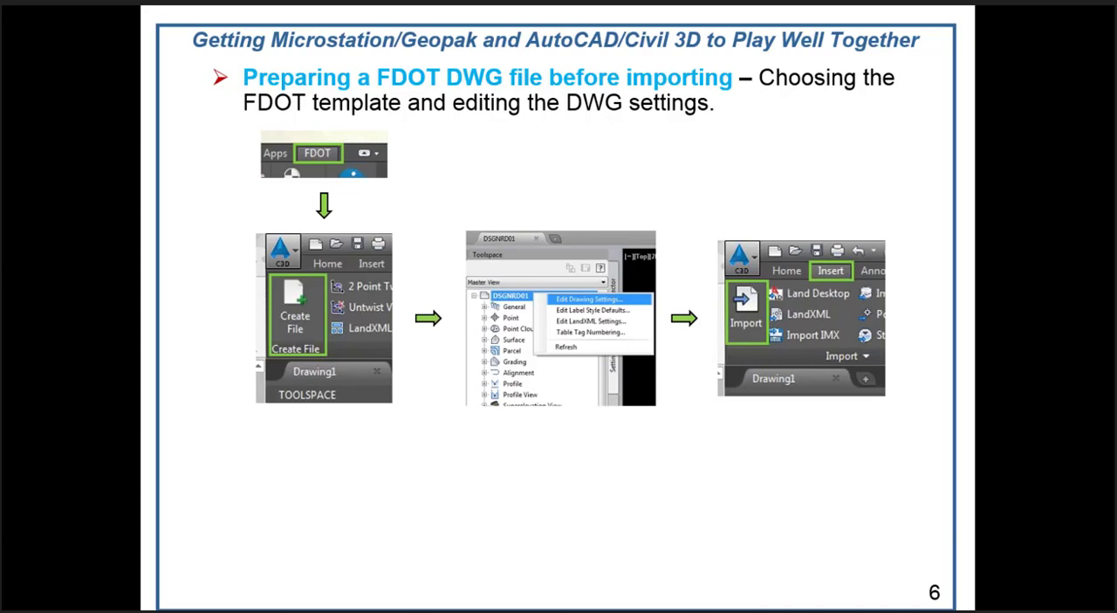
- Switch to AutoCAD Civil 3D and start the FDOT Create File tool
key("alt+Tab")
key("alt+Tab")
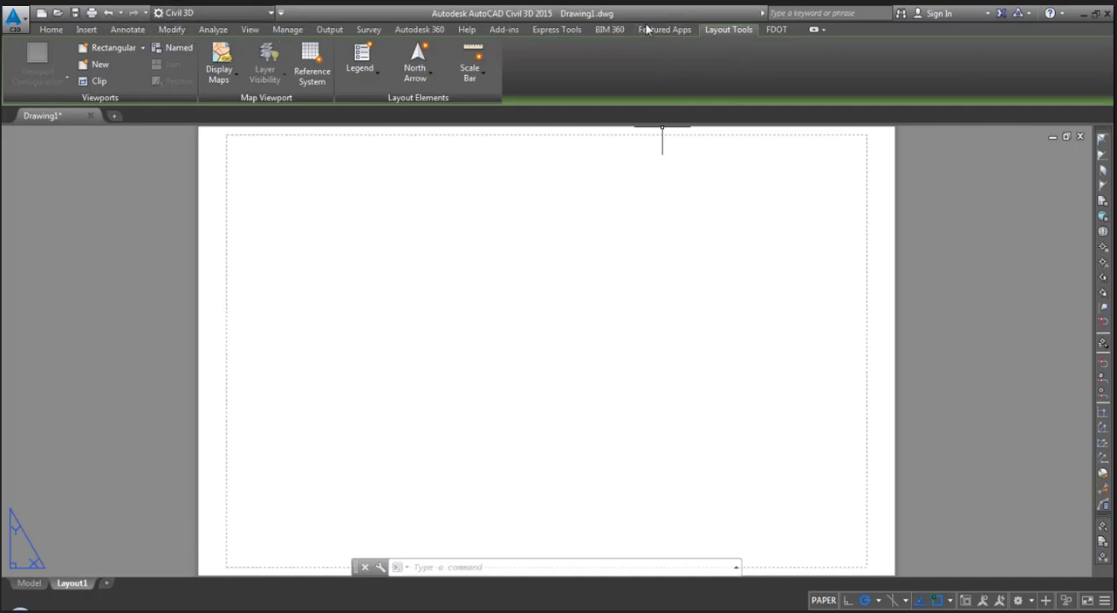
left_click(576, 31)
left_click(606, 31)
left_click(646, 32)
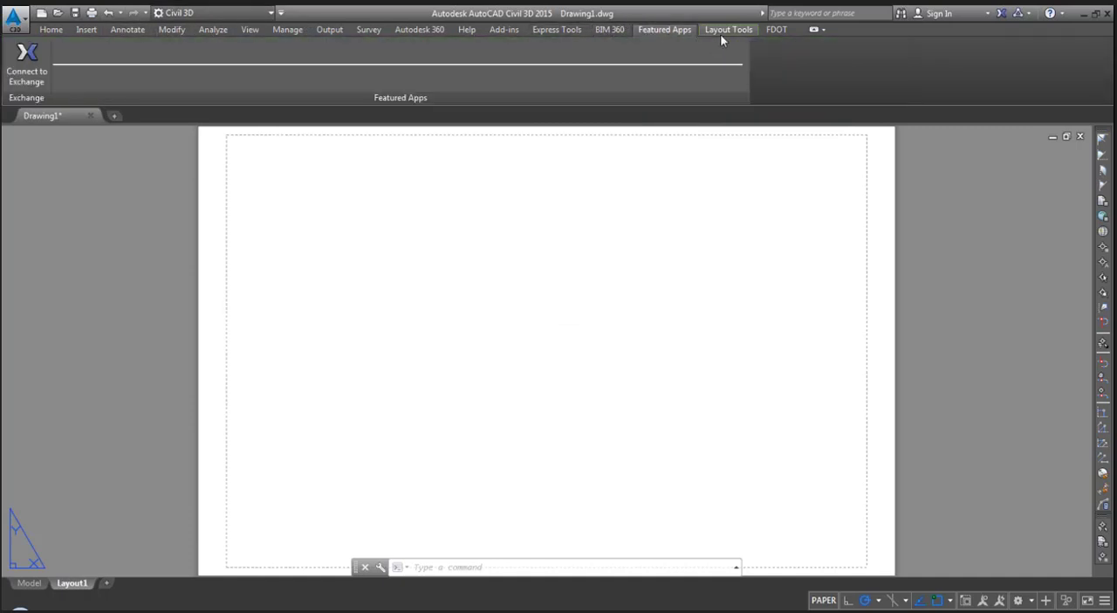
left_click(720, 33)
left_click(769, 32)
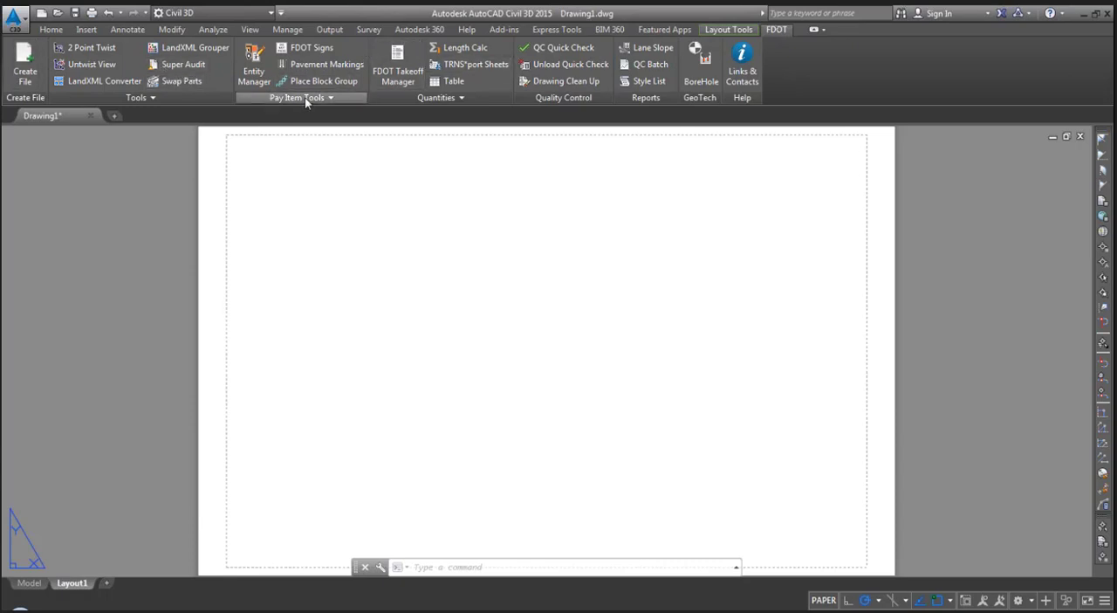
left_click(29, 68)
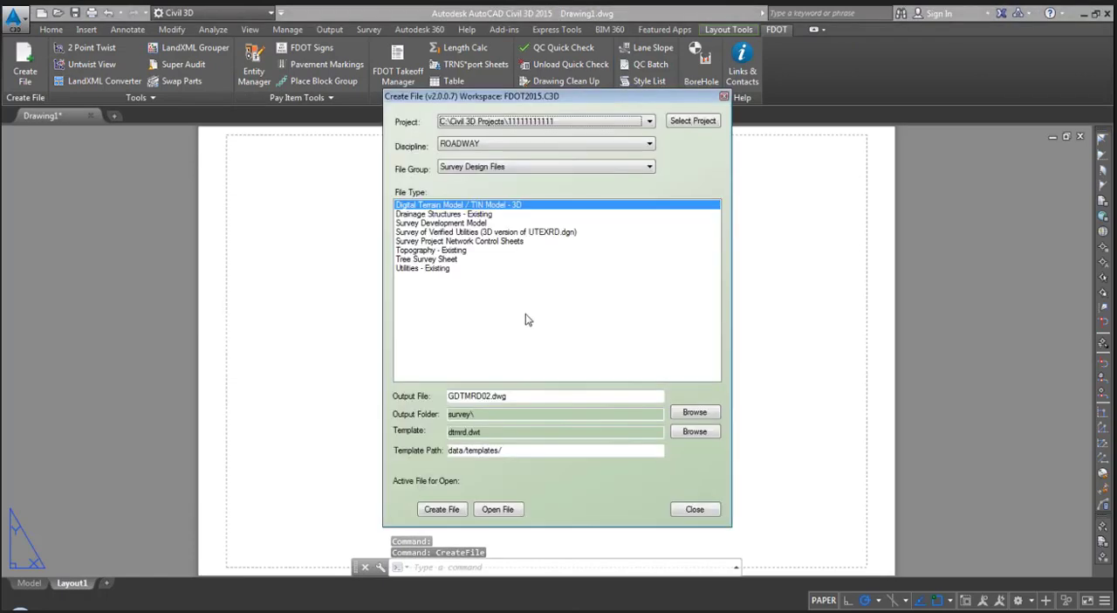
left_click_drag(574, 105, 563, 100)
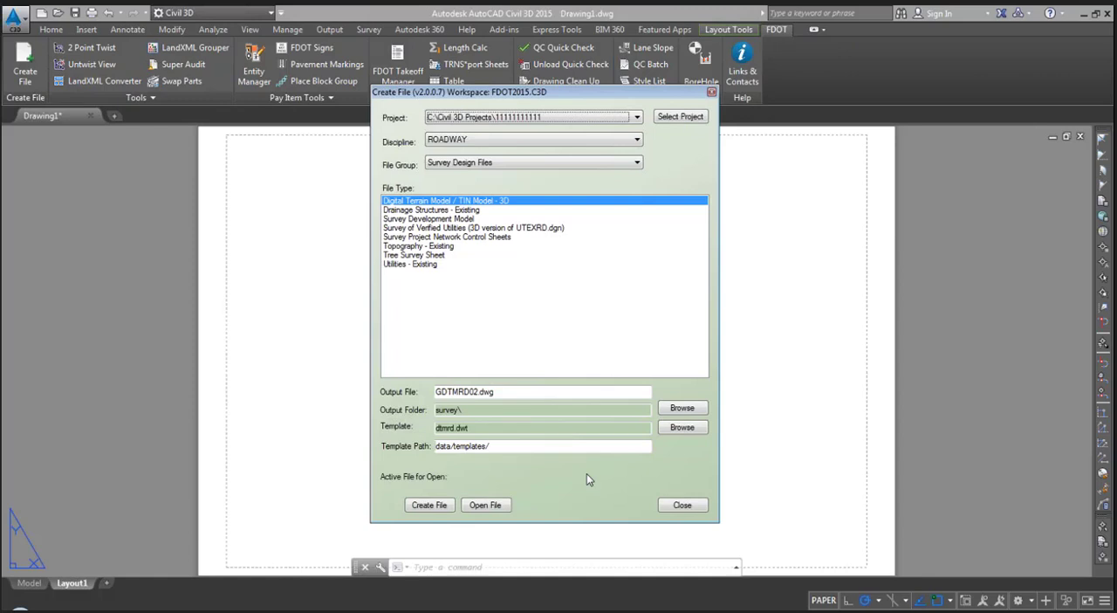
left_click(549, 117)
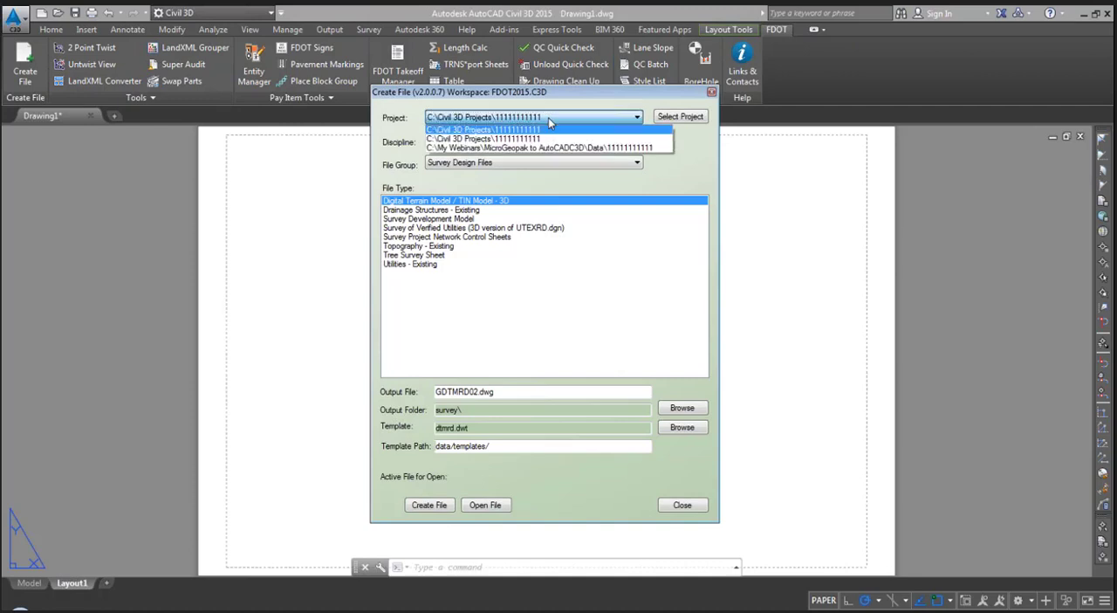
left_click(548, 117)
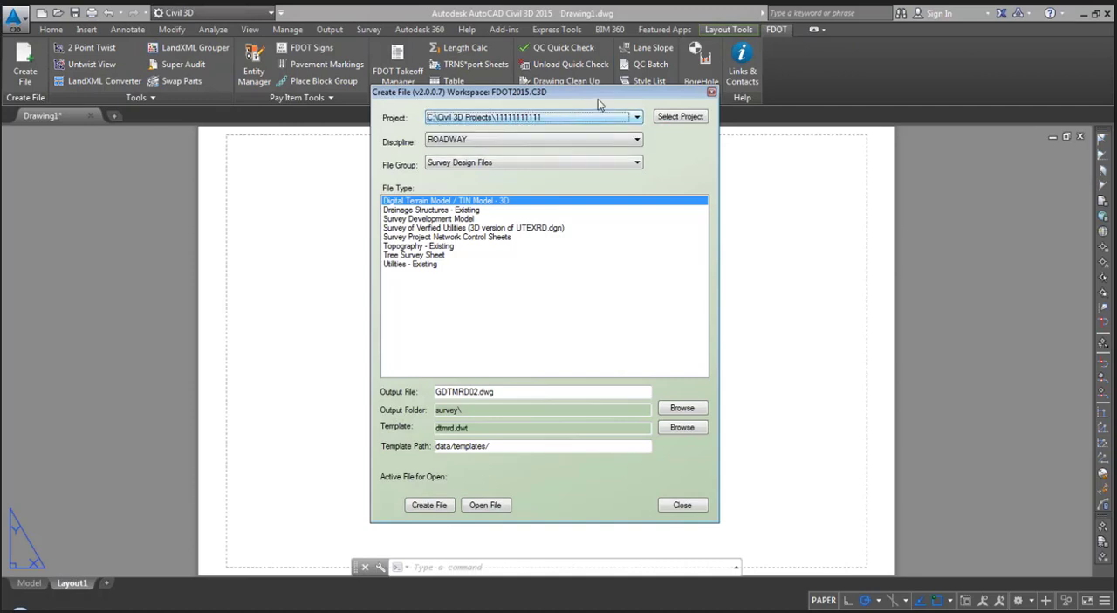
left_click(681, 117)
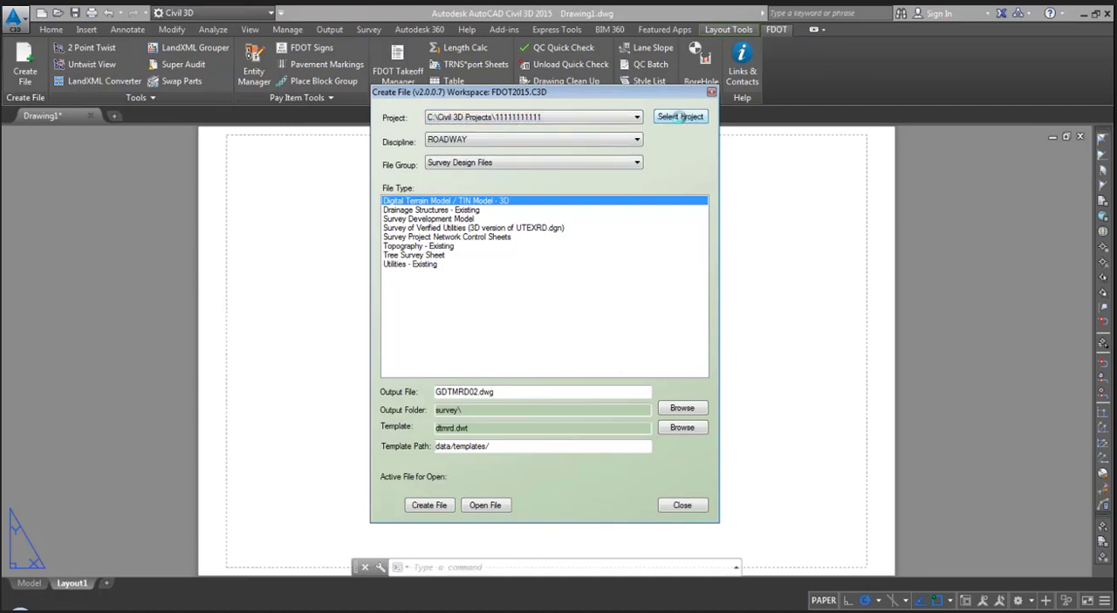
left_click(528, 380)
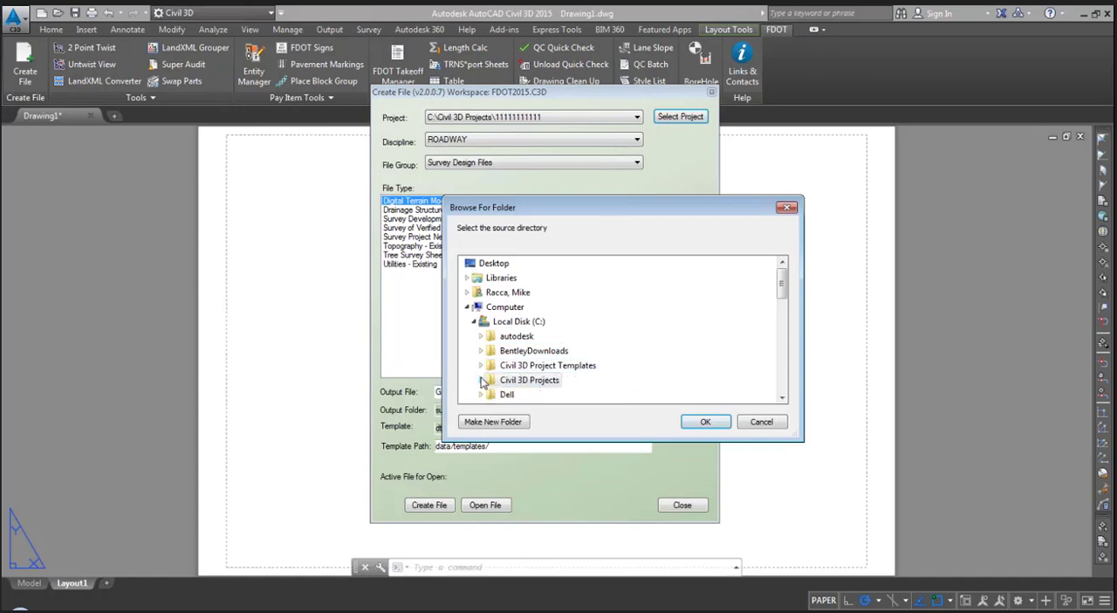
left_click(524, 393)
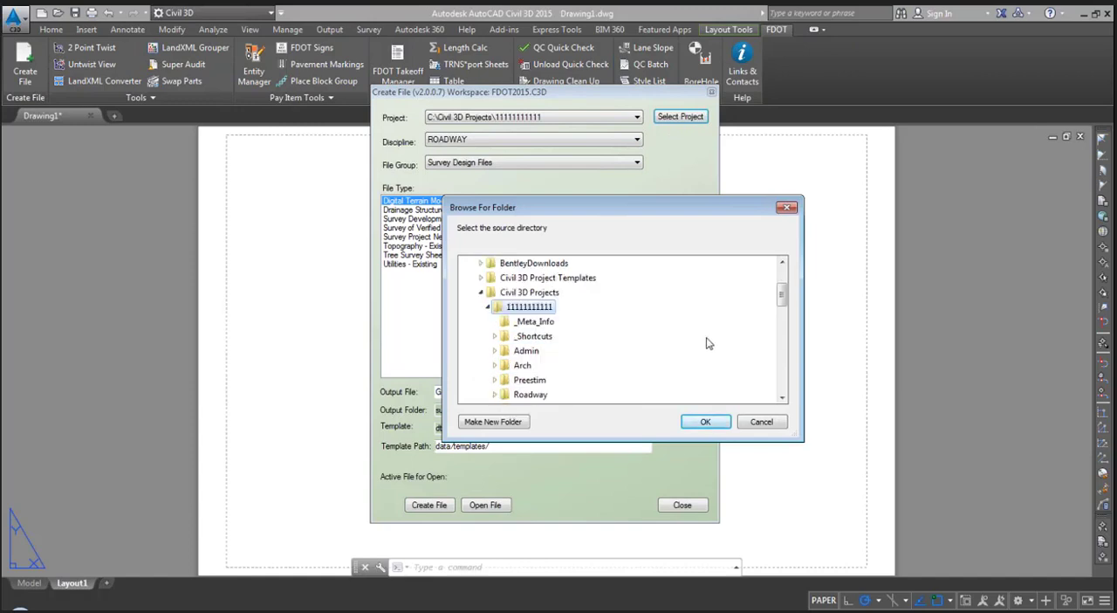
left_click(694, 426)
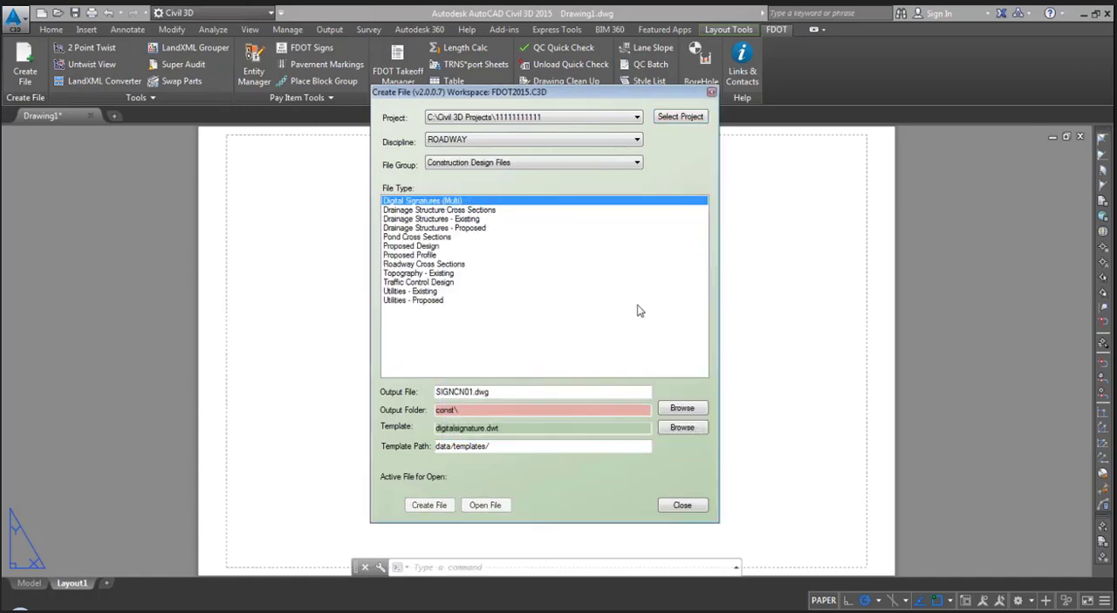
- Choose the ROADWAY discipline, the Survey Design Files group and the Topography - Existing file type
left_click(586, 141)
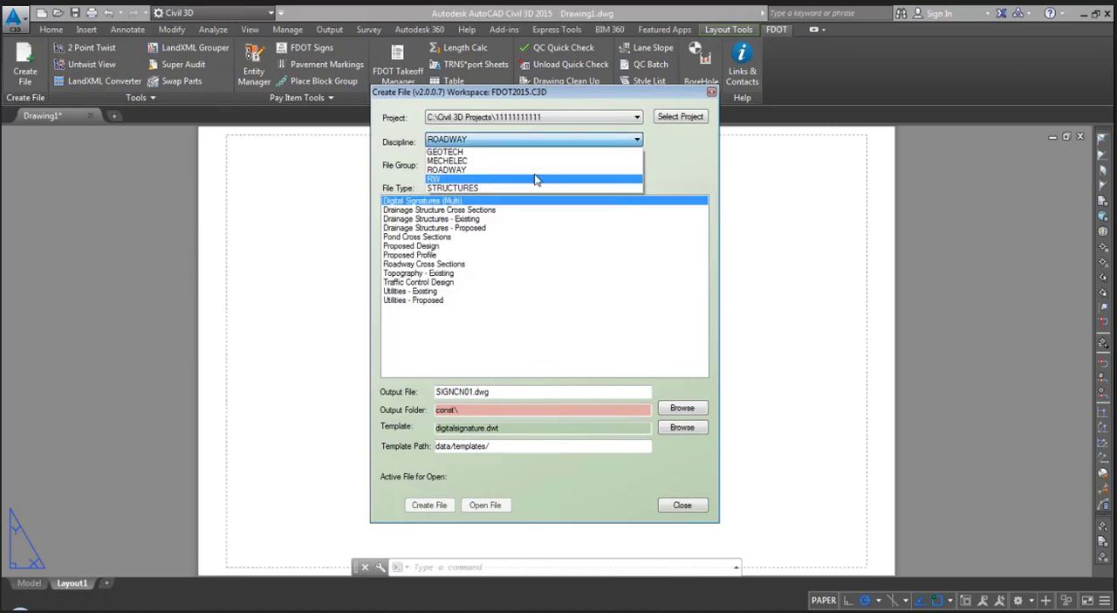
left_click(537, 172)
left_click(563, 164)
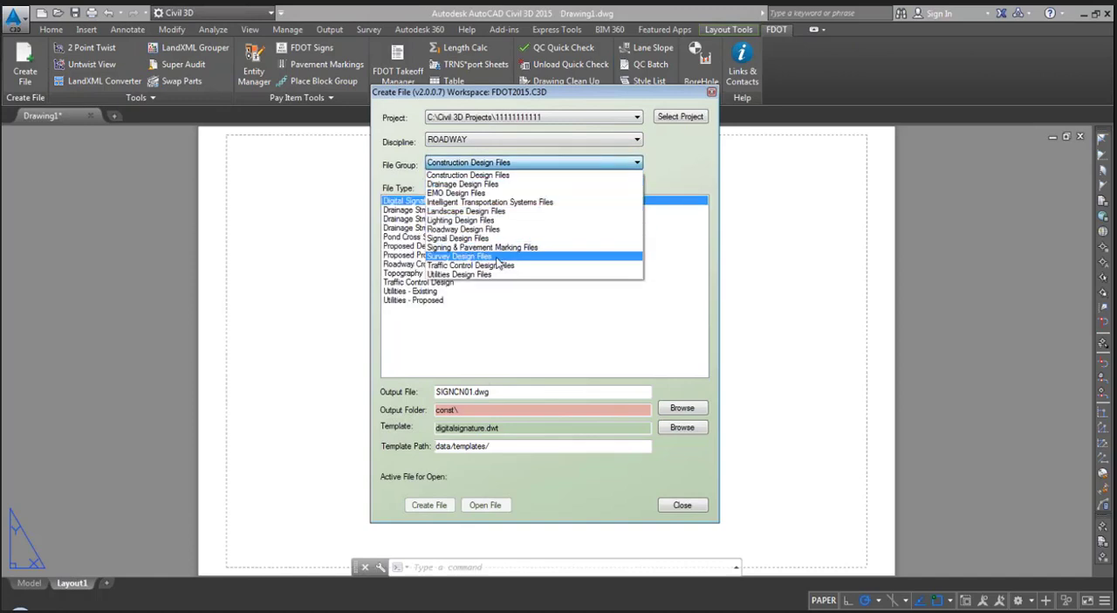
left_click(563, 257)
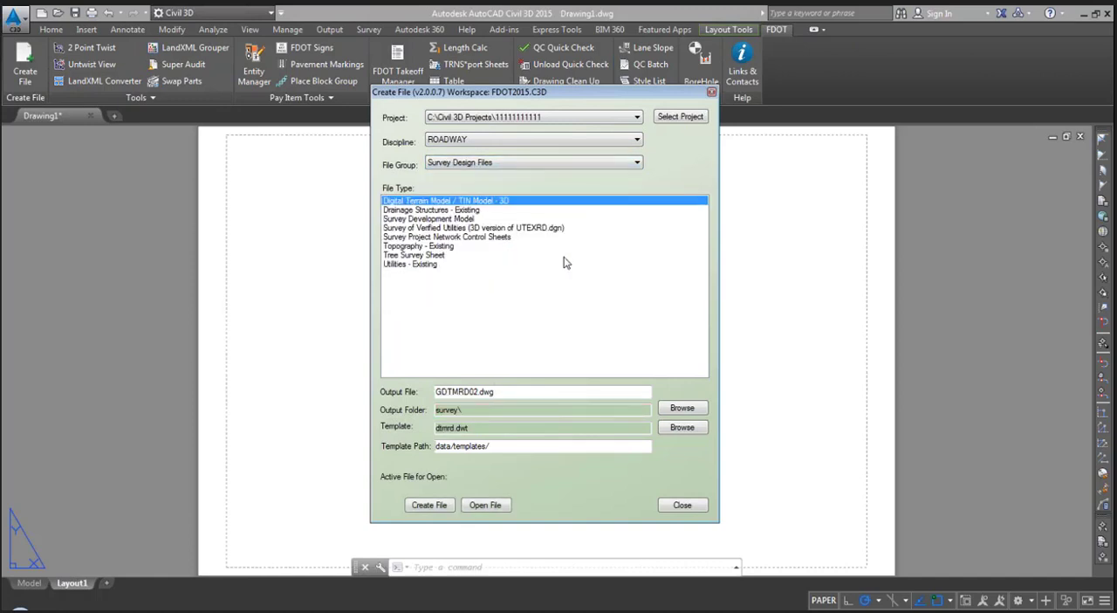
left_click(446, 247)
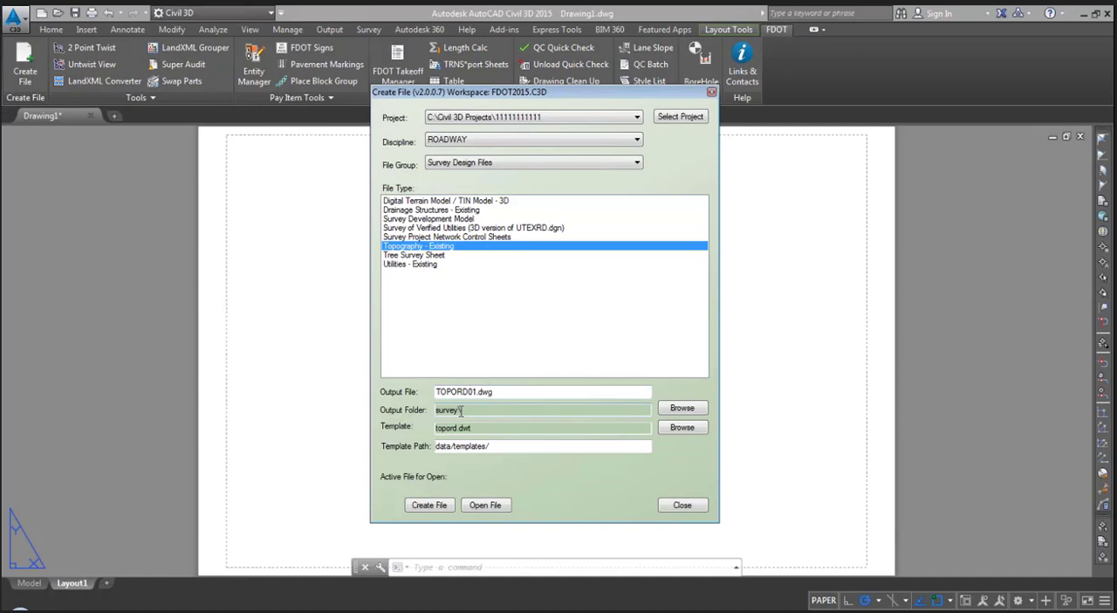
- Create TOPORD01.dwg in the survey folder from the topord.dwt template and open it
left_click(430, 507)
left_click(487, 506)
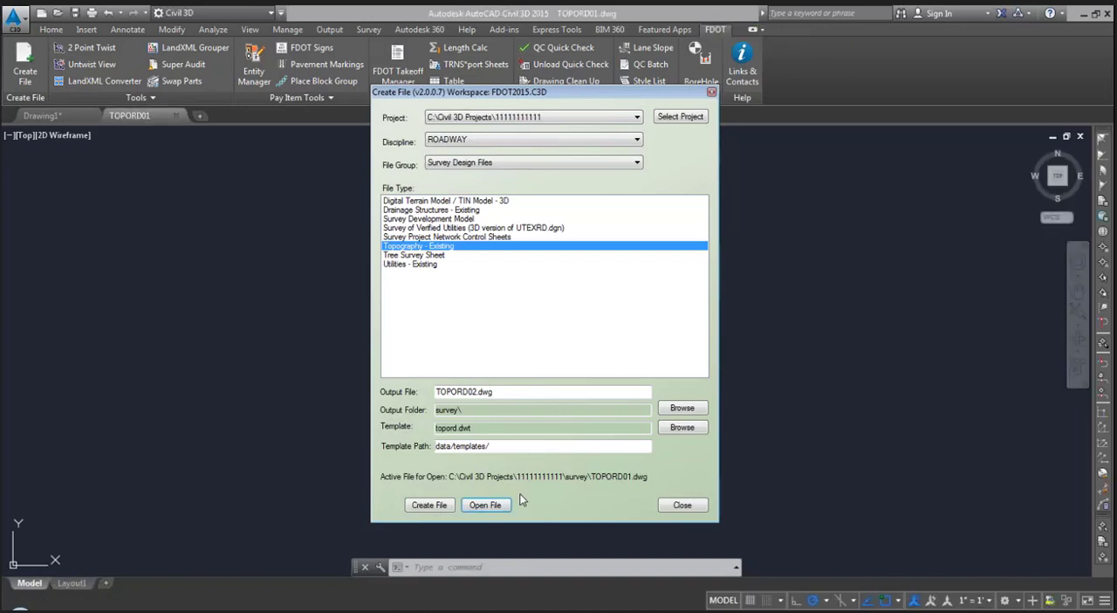
left_click(668, 503)
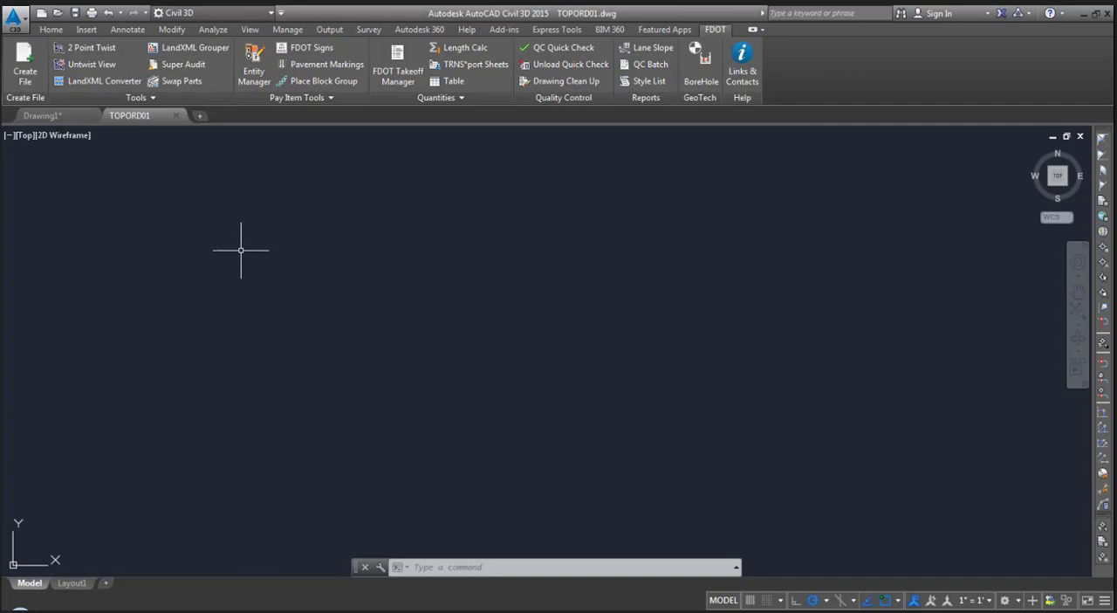
- Open the Toolspace and look through the Surfaces and Points collections of TOPORD01
left_click(51, 31)
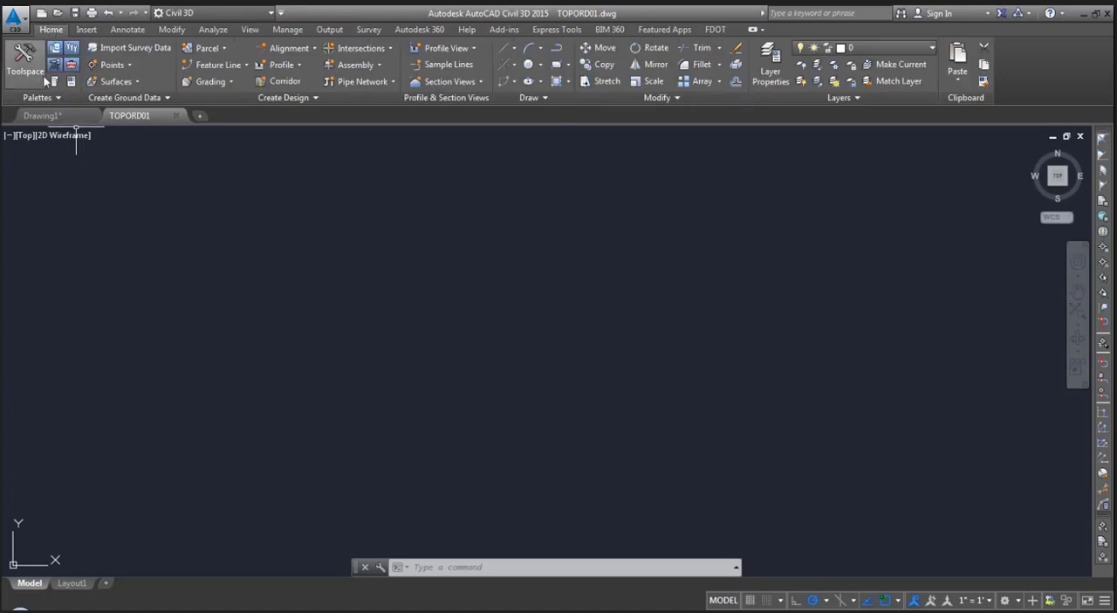
left_click(32, 70)
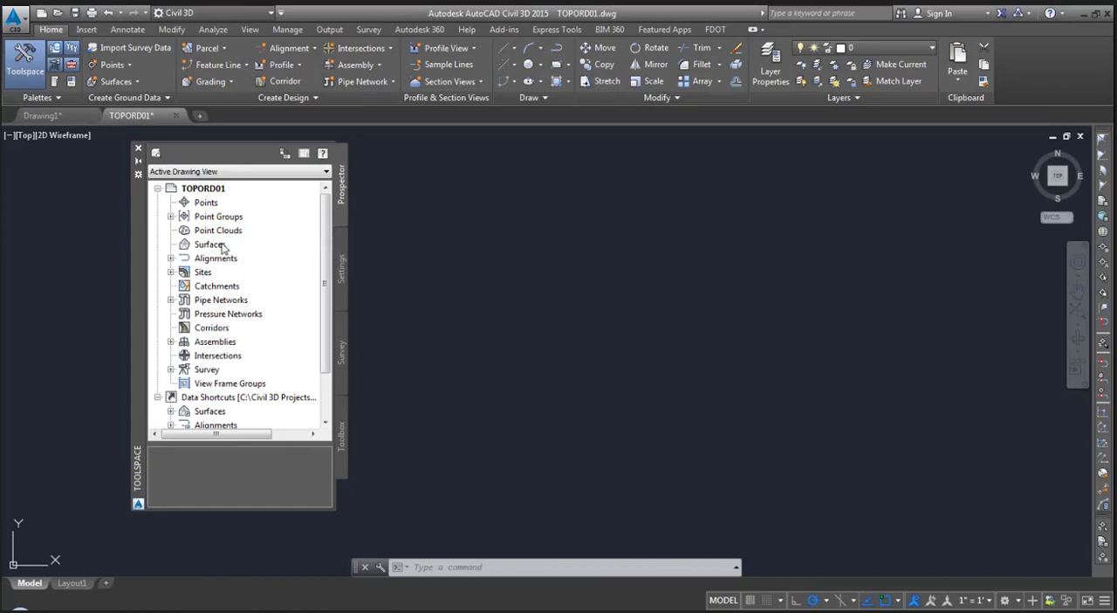
left_click_drag(206, 232, 179, 231)
left_click(187, 227)
left_click(187, 241)
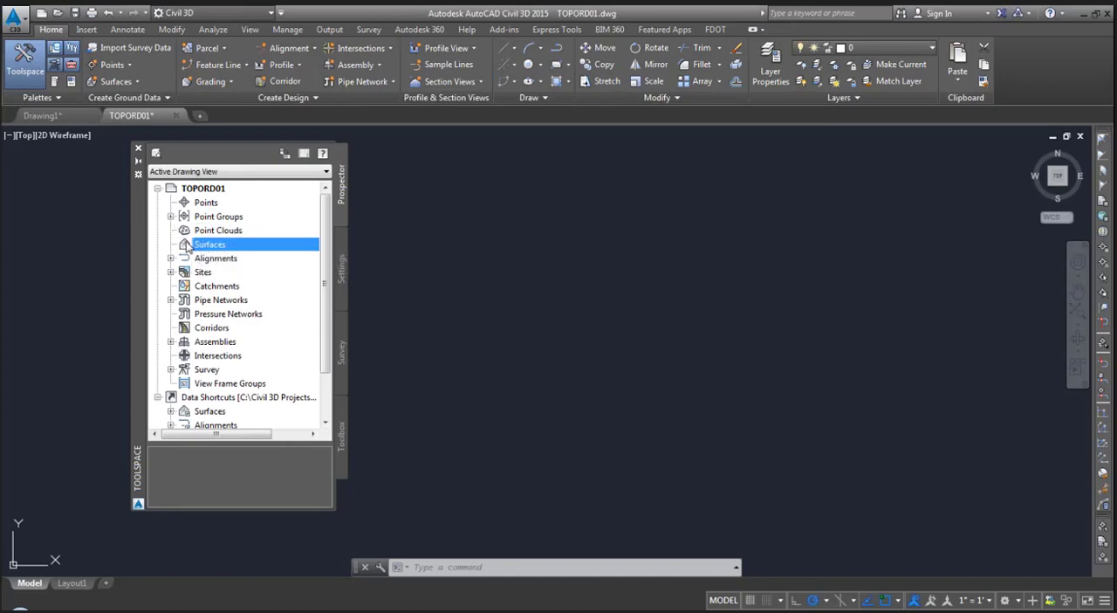
left_click(194, 201)
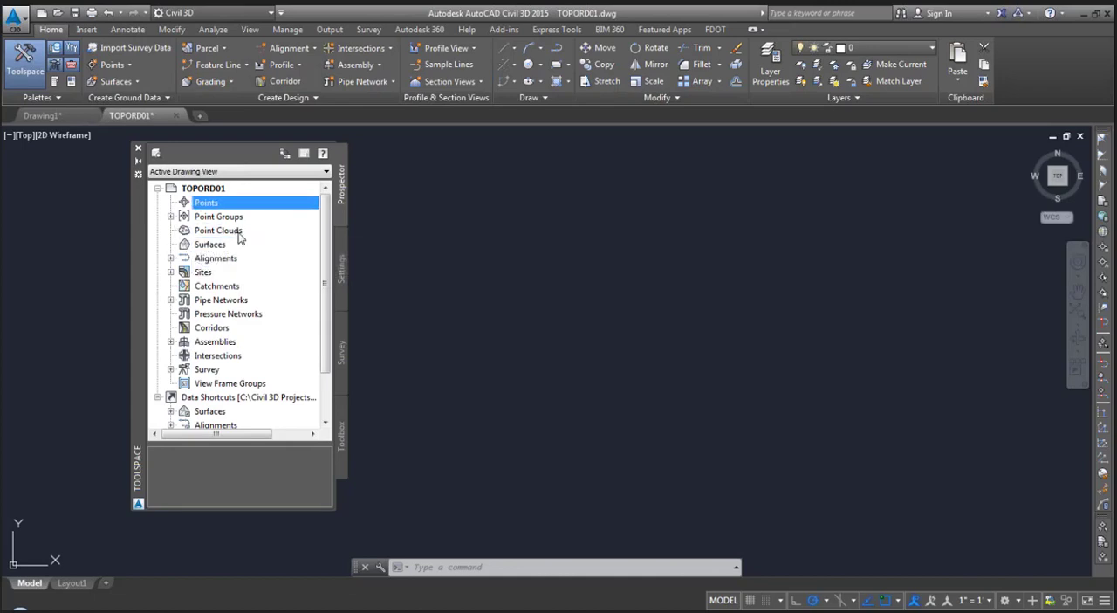
- Open the drawing settings of TOPORD01 and set the zone category to USA, Florida
left_click(342, 264)
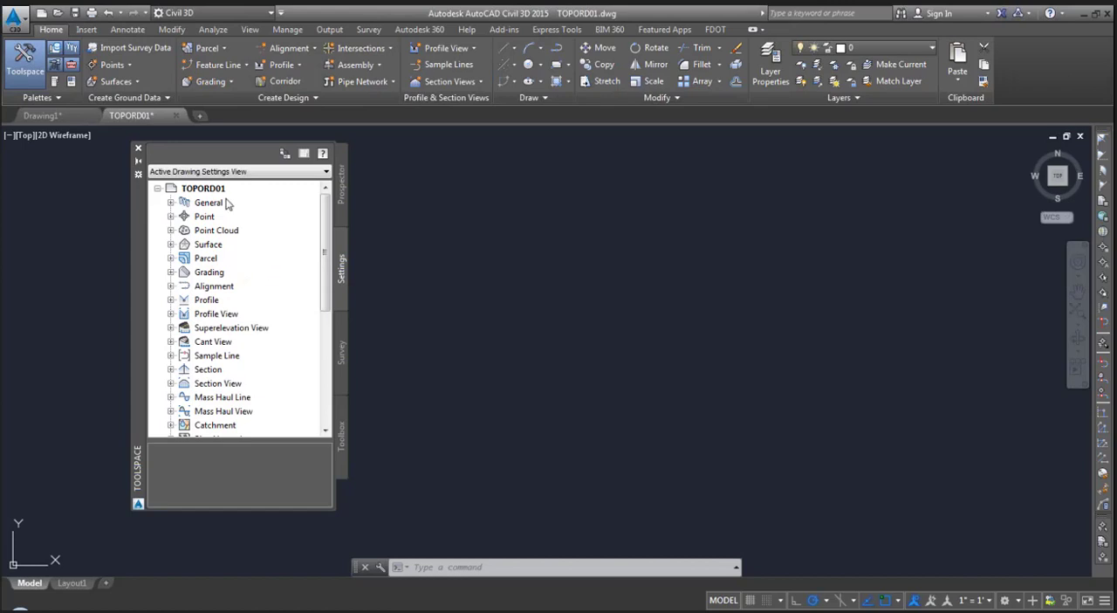
left_click(217, 193)
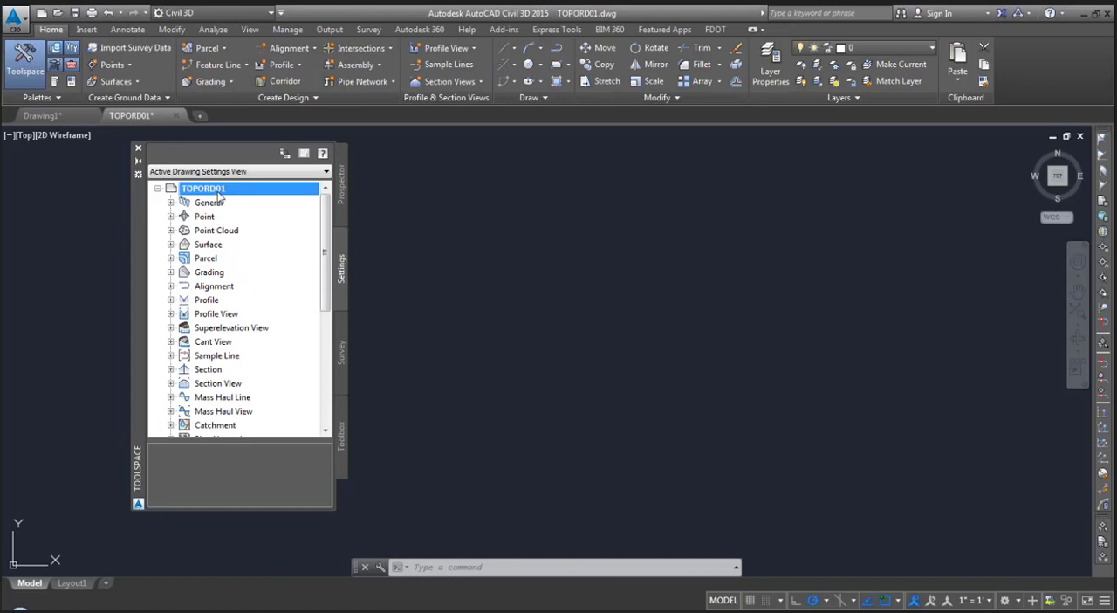
right_click(219, 194)
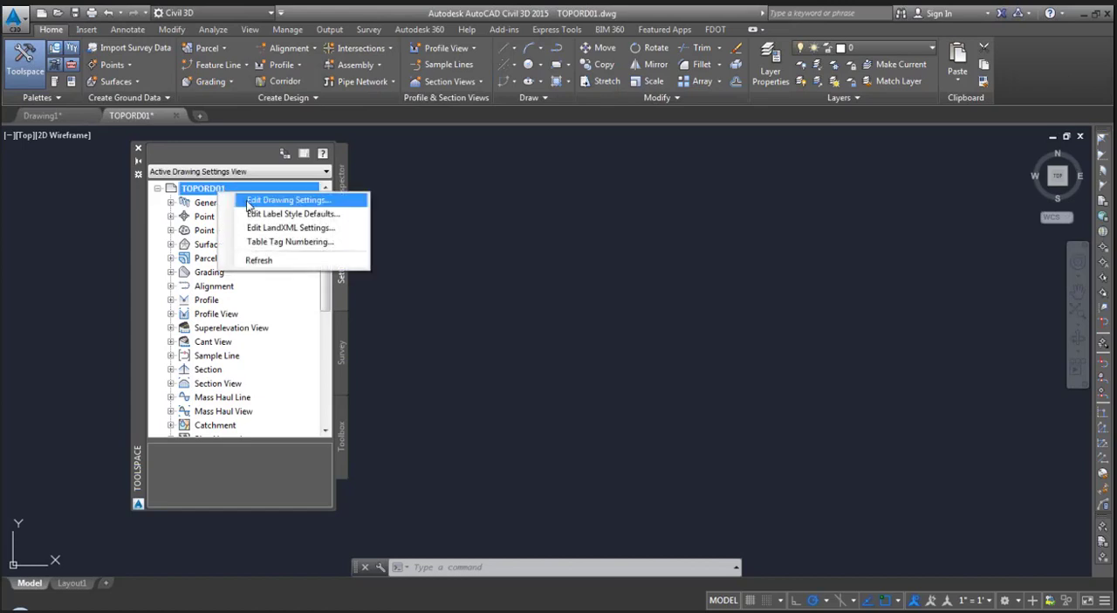
left_click(251, 201)
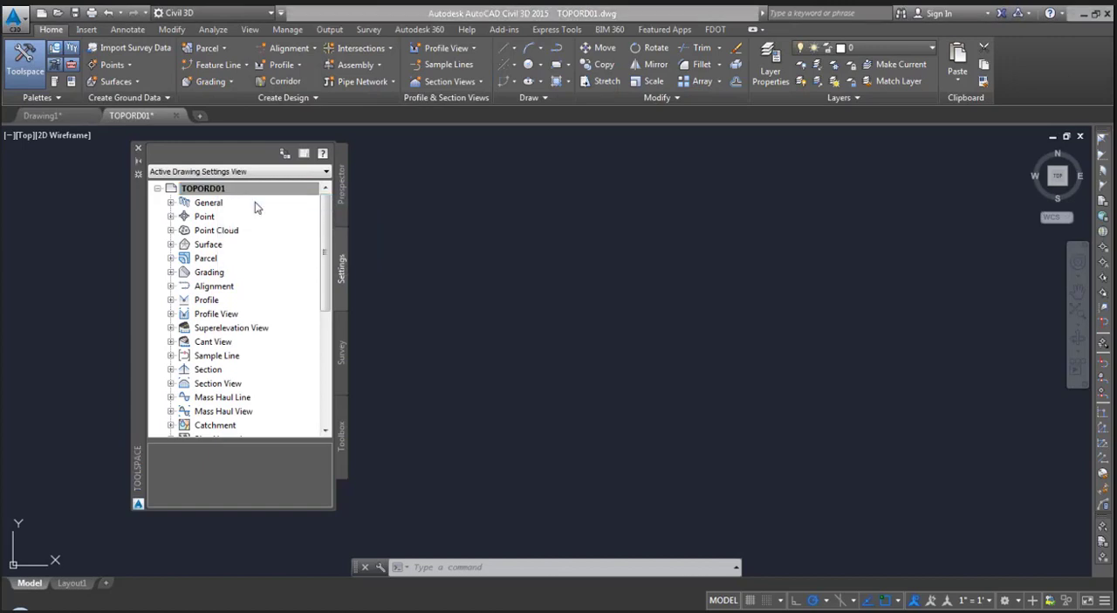
left_click(349, 171)
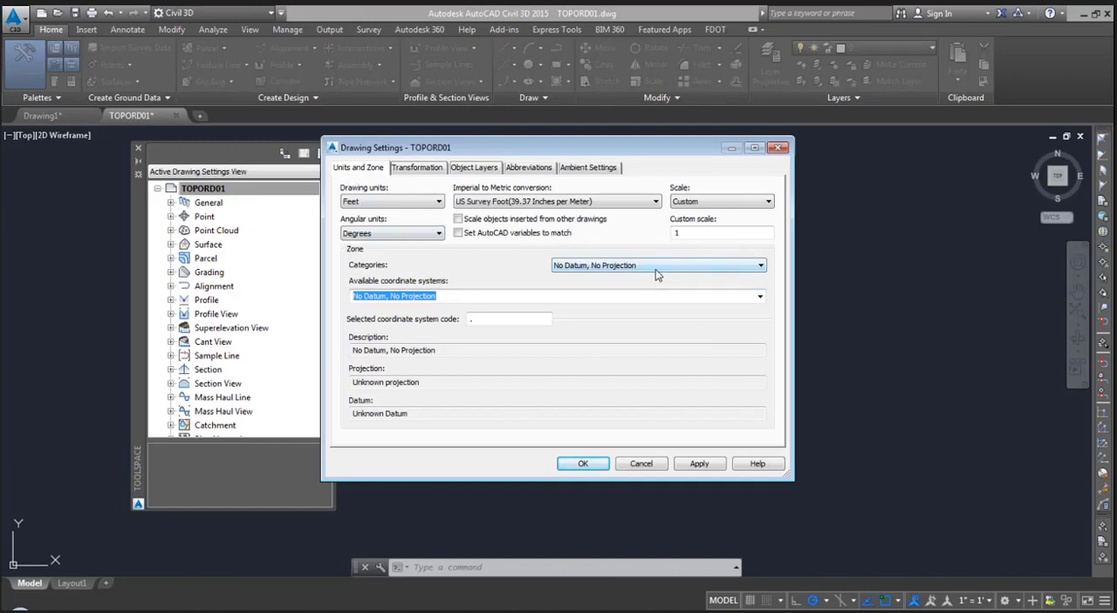
left_click(735, 266)
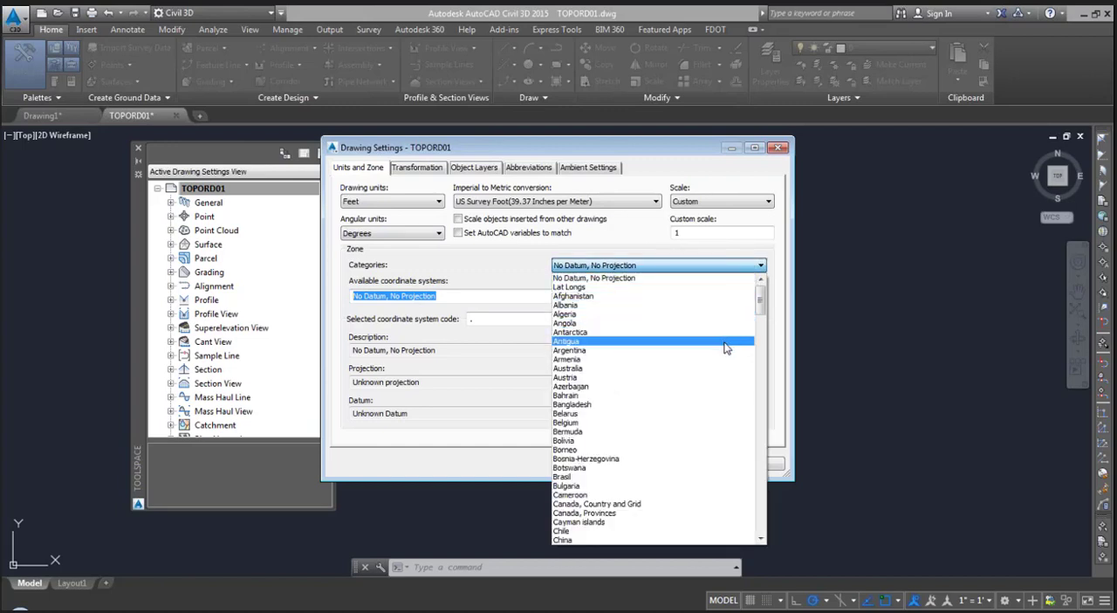
key("u")
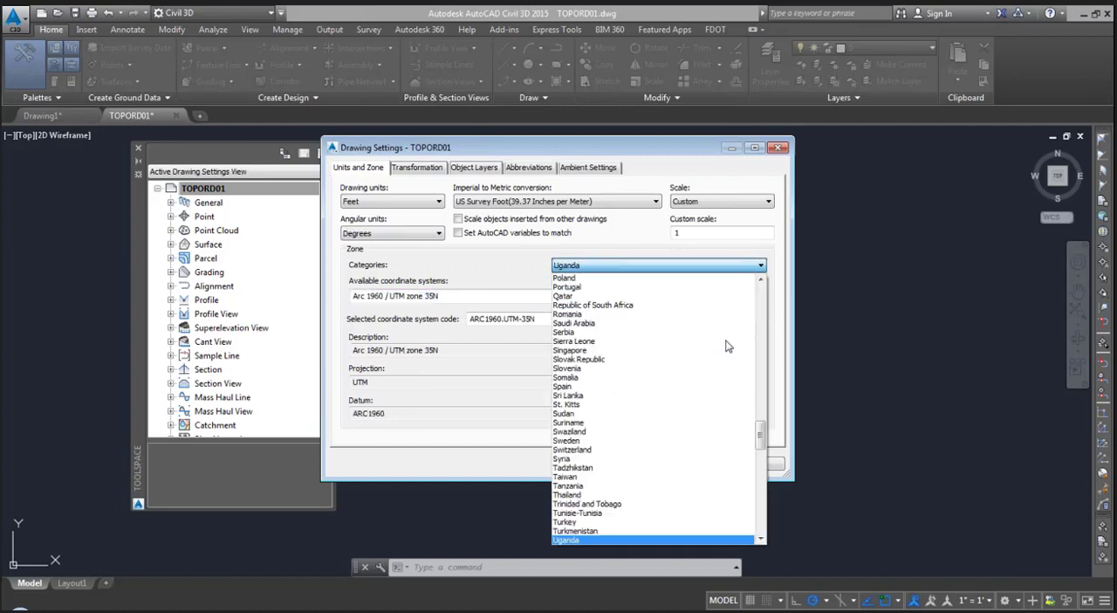
scroll(687, 380, "down", 4)
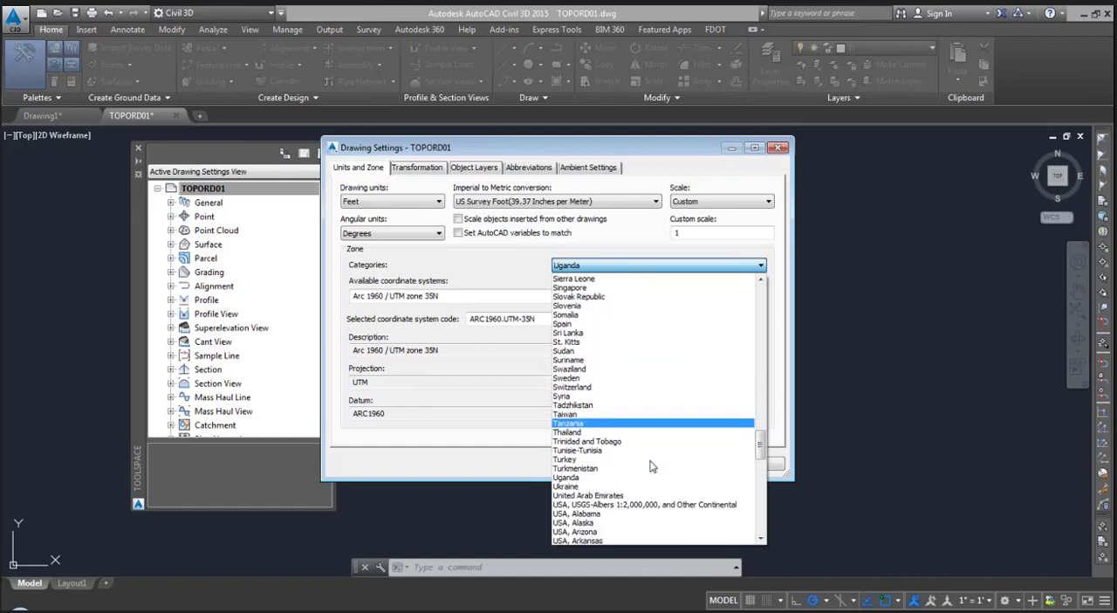
scroll(651, 470, "down", 3)
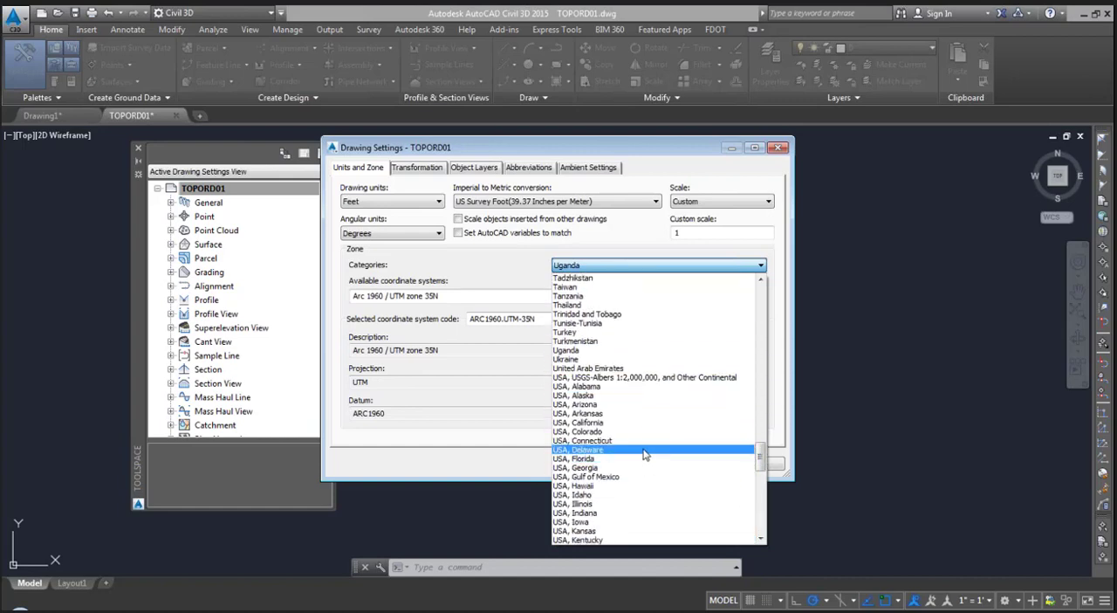
left_click(644, 459)
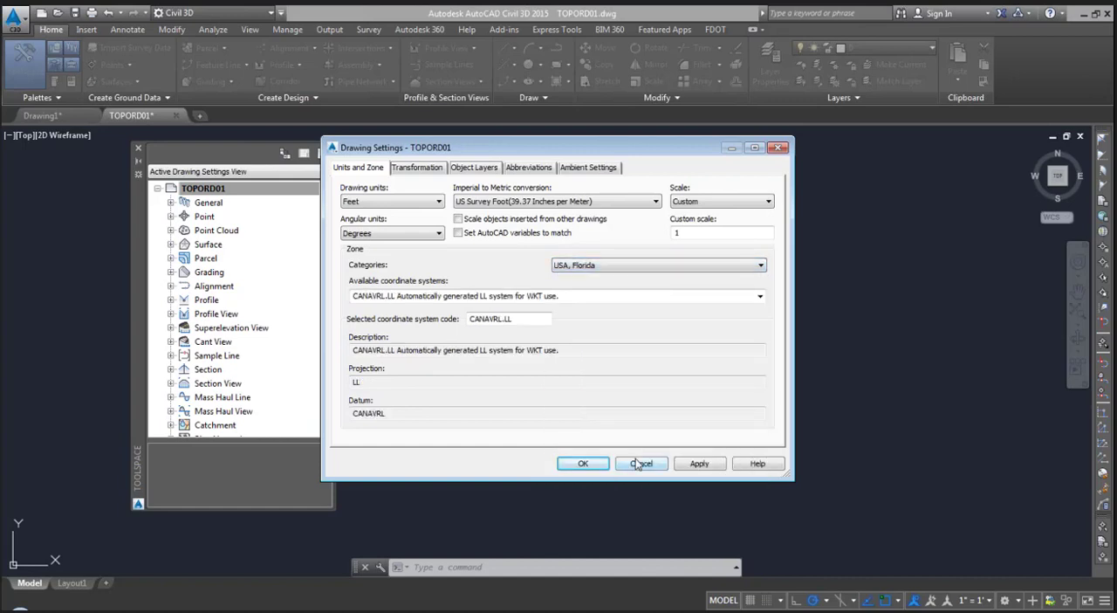
- Assign the NAD83 Florida State Planes, East Zone, US Foot coordinate system and apply the drawing settings
left_click(426, 297)
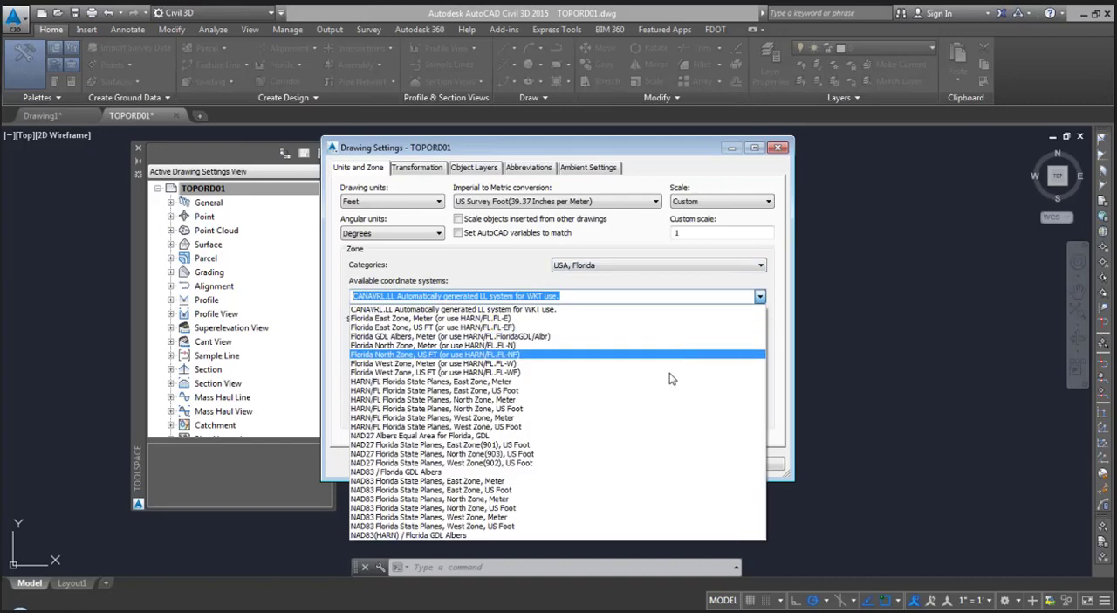
left_click(598, 494)
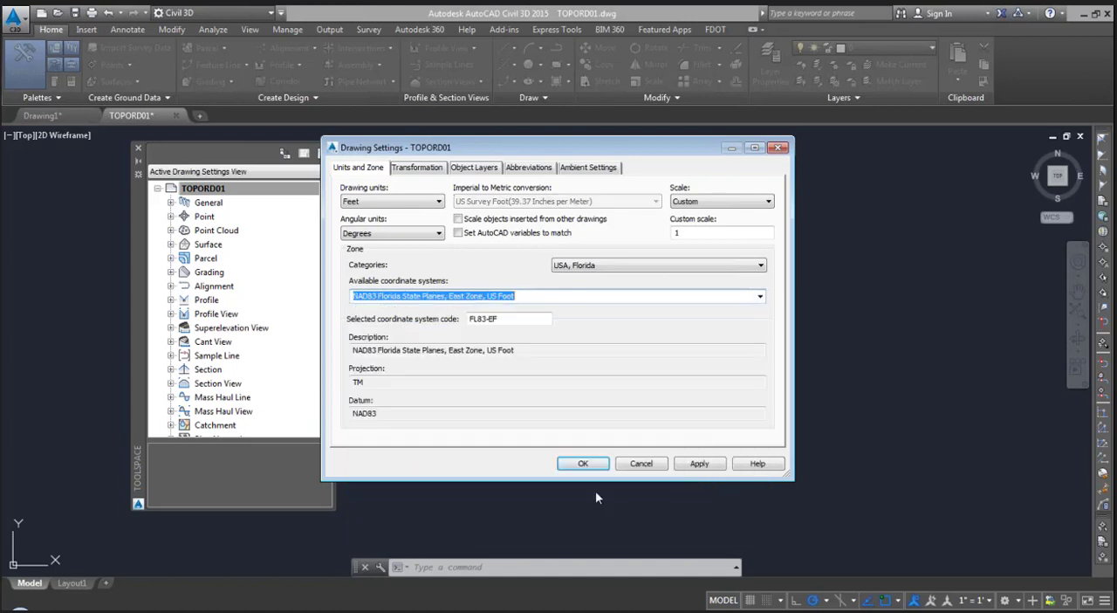
left_click(696, 465)
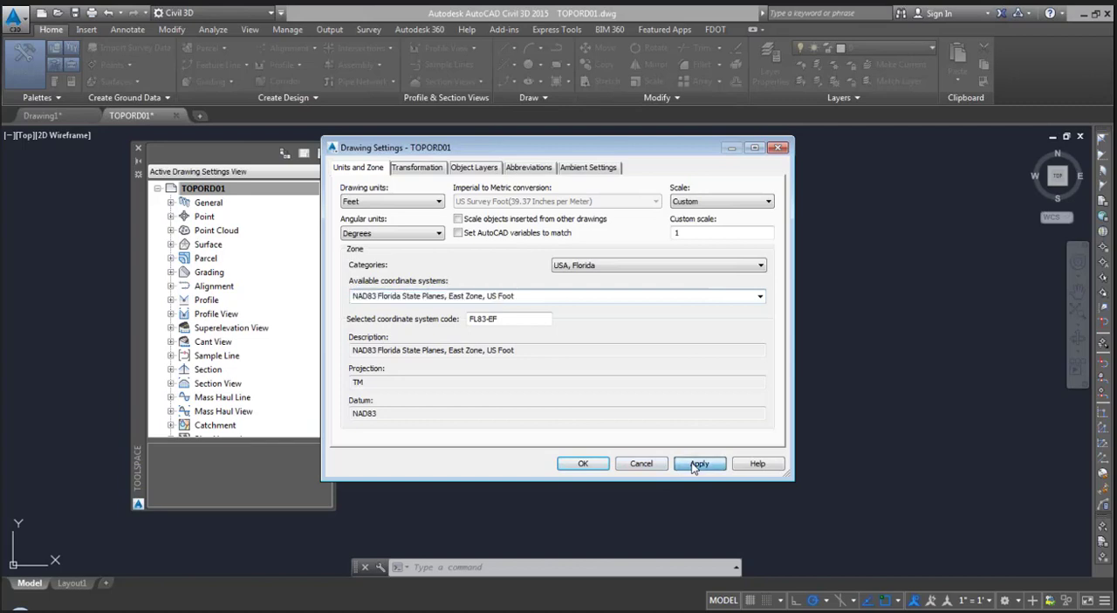
left_click(583, 464)
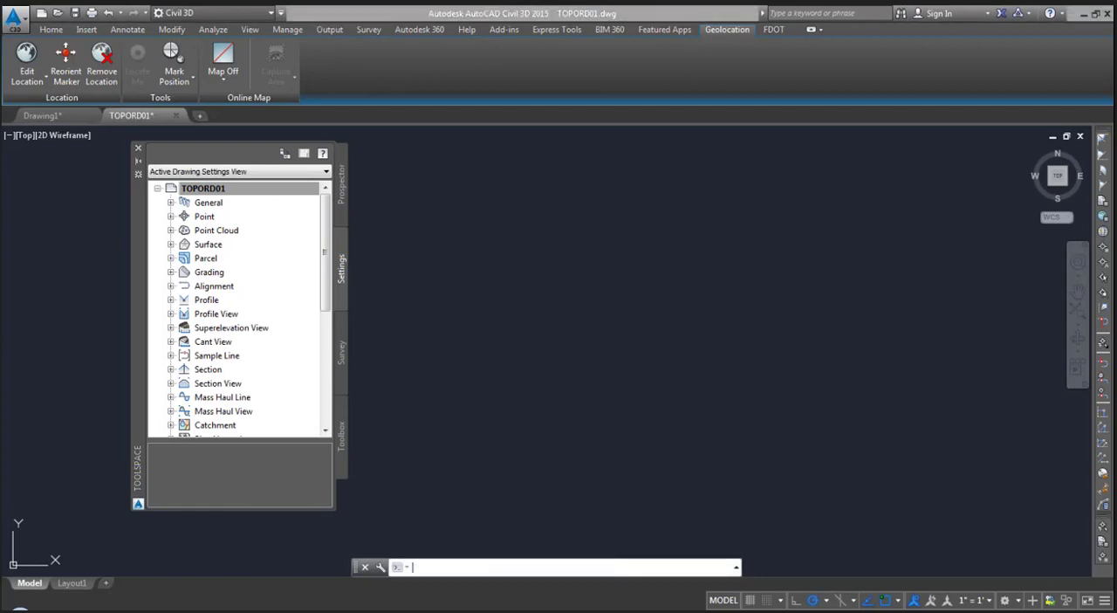
- Run MAPSTATUSBAR and set the map status bar to Show
type("mapsta")
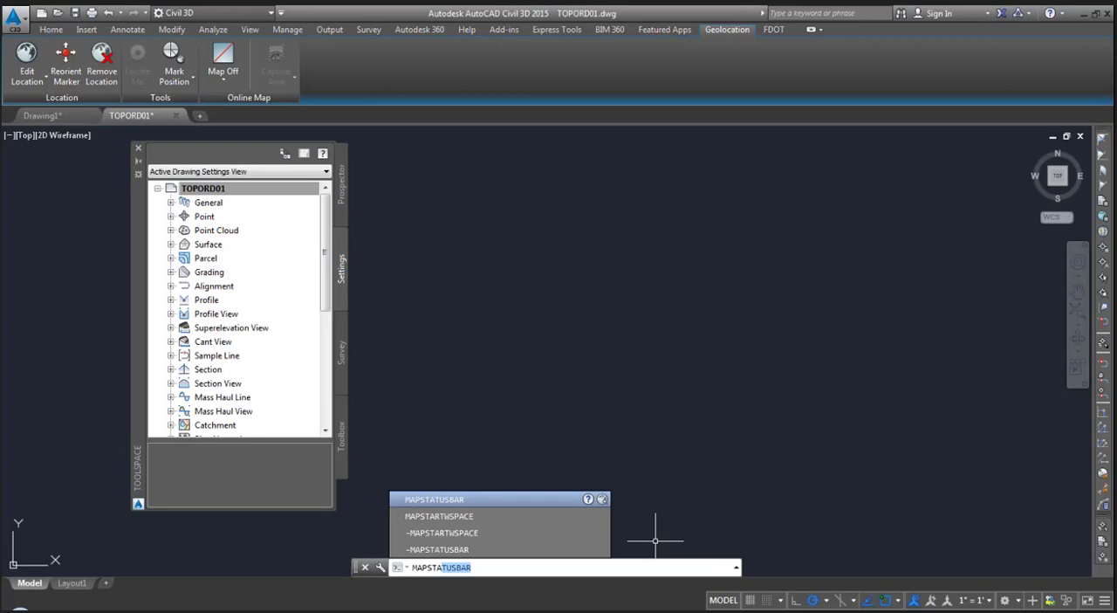
left_click(579, 505)
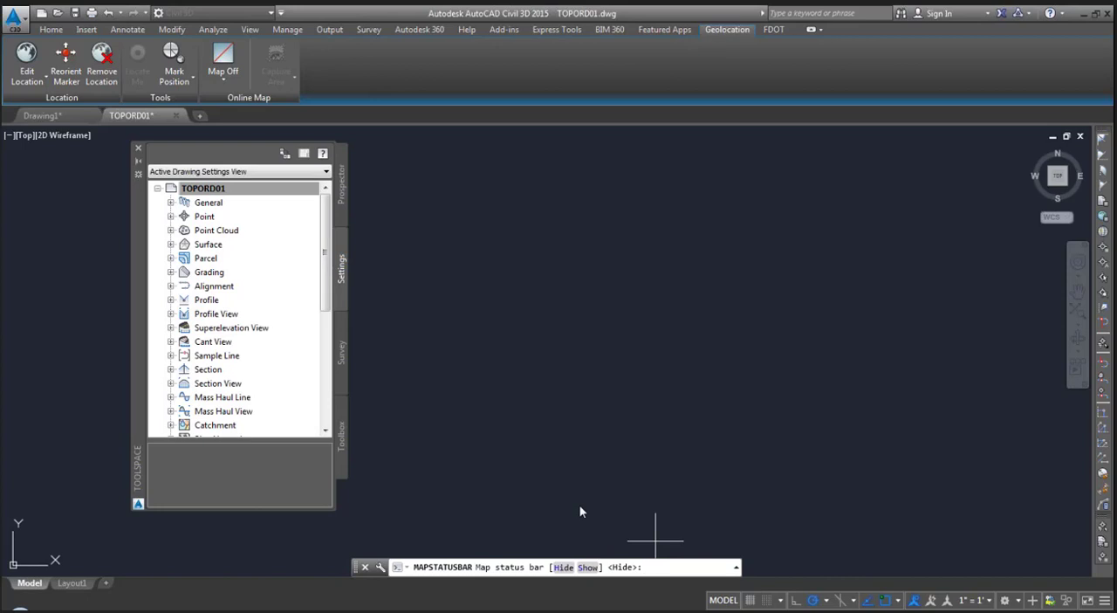
type("s")
key("Return")
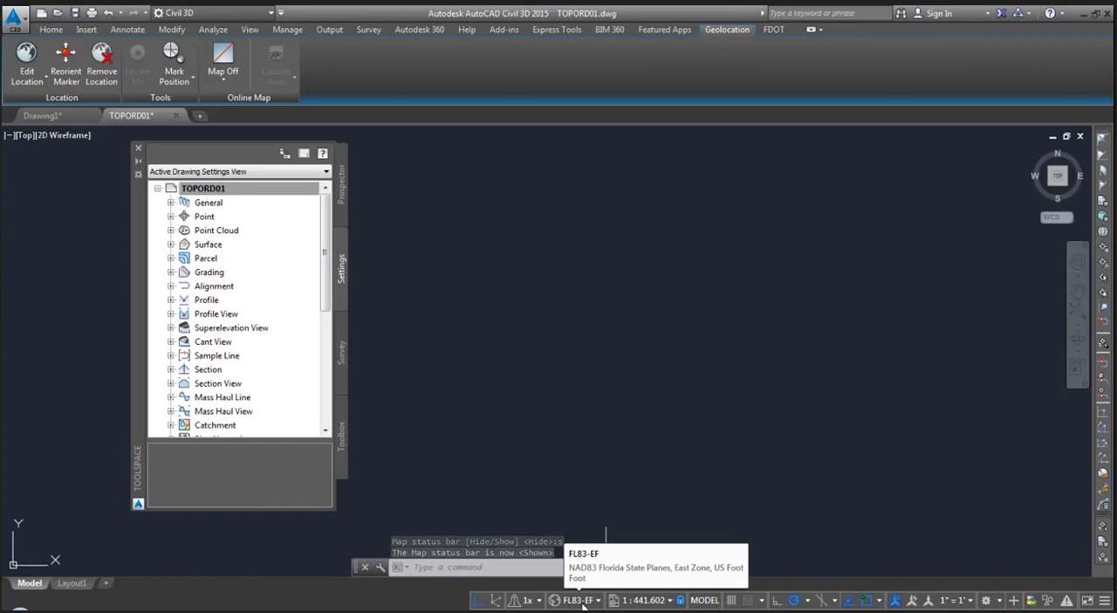
- Run the SETFLEAST command to set the Florida East zone
left_click(534, 568)
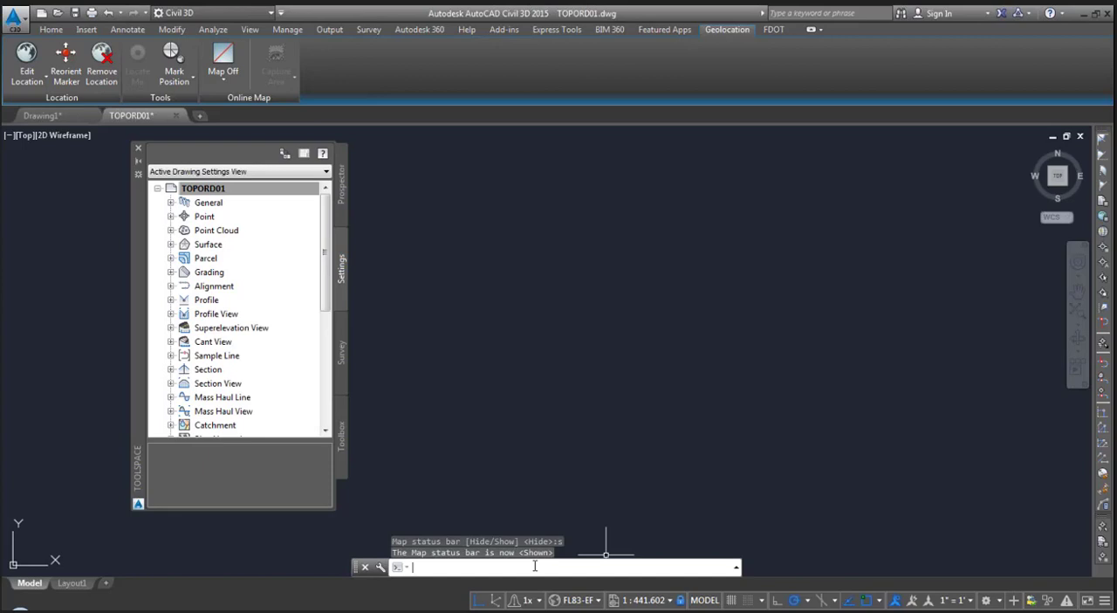
type("SETFLEAST")
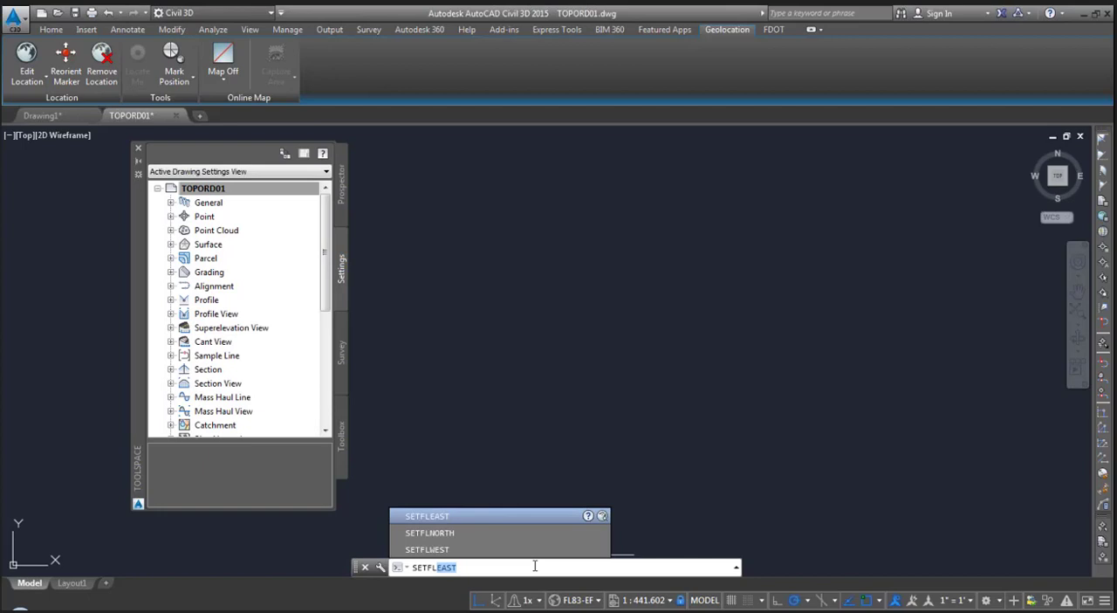
key("Return")
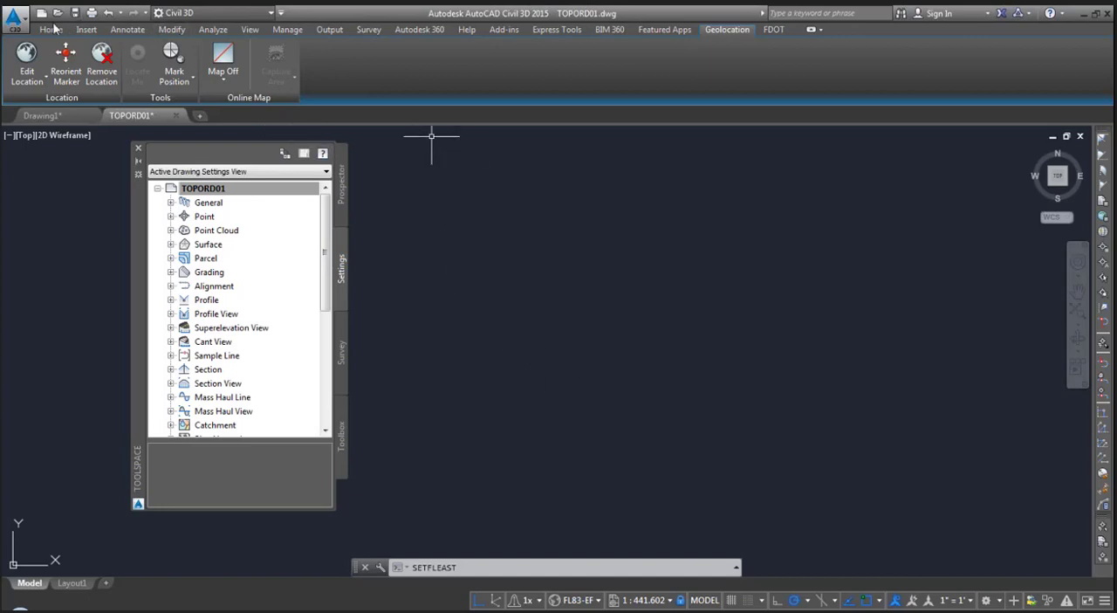
- Start a file import into the drawing with the file type set to MicroStation DGN (*.dgn)
left_click(86, 30)
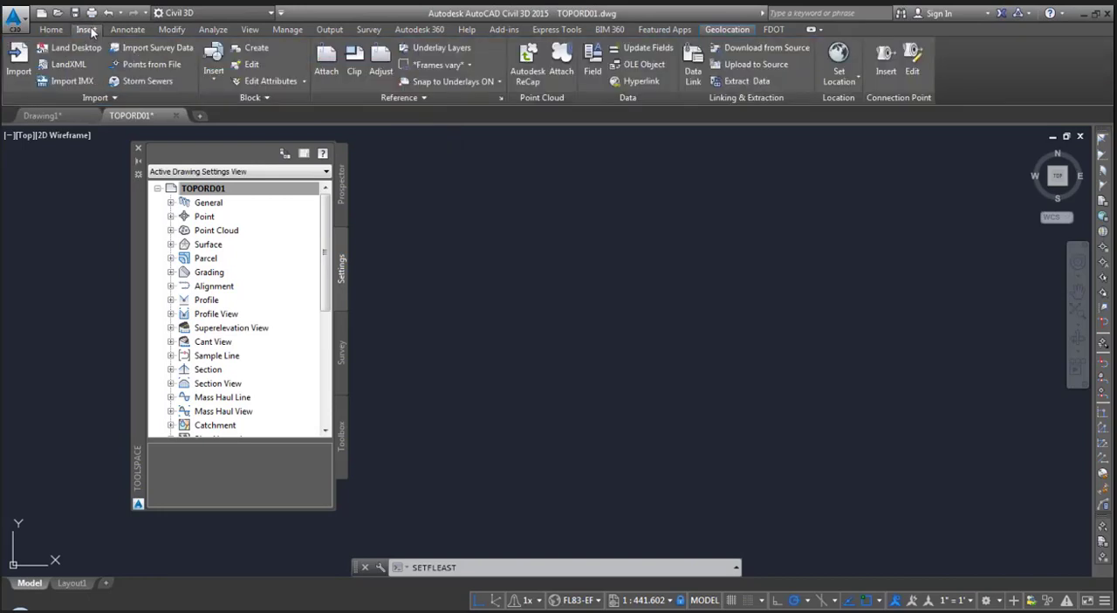
left_click(18, 59)
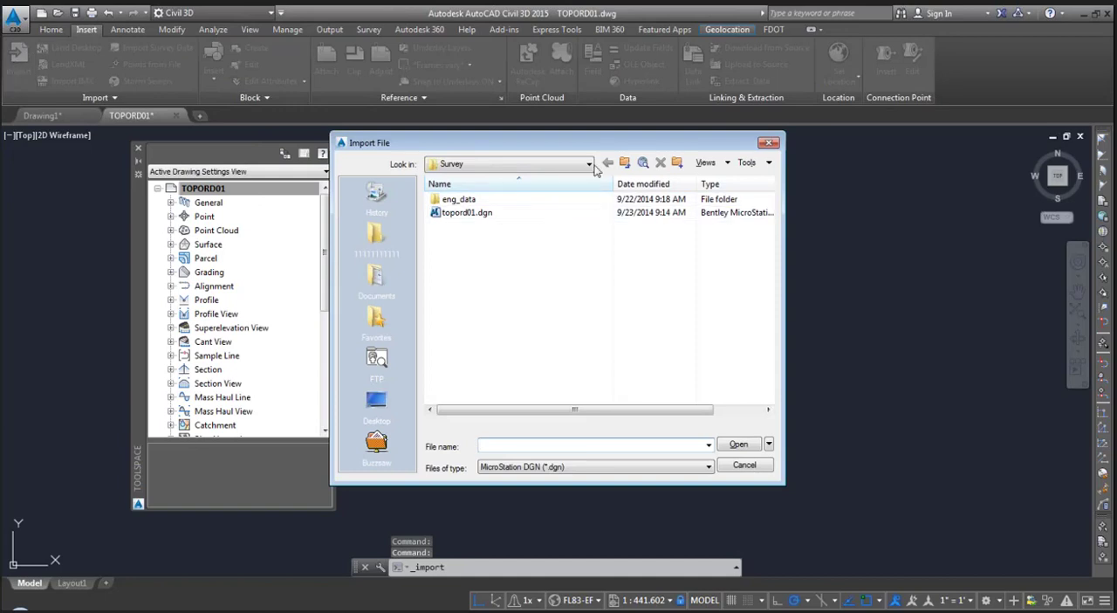
left_click_drag(596, 149, 599, 108)
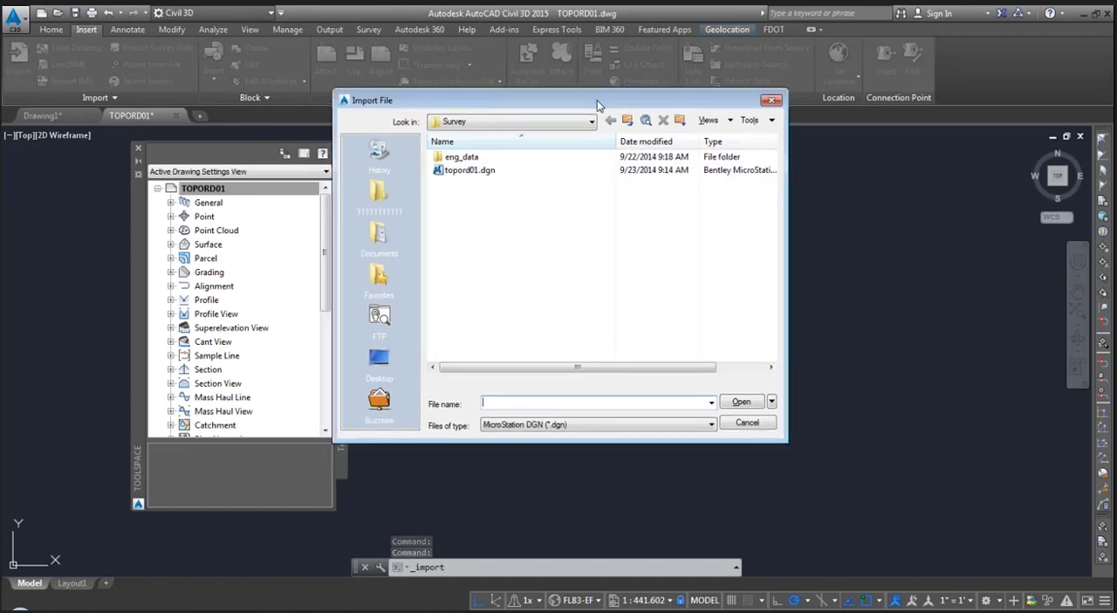
left_click(616, 424)
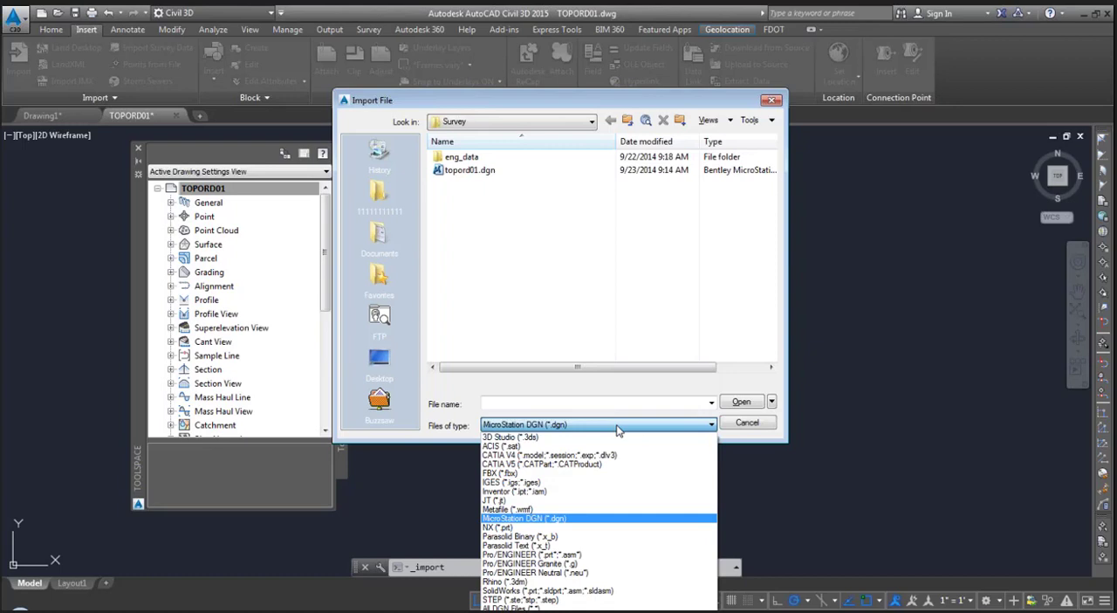
left_click(580, 522)
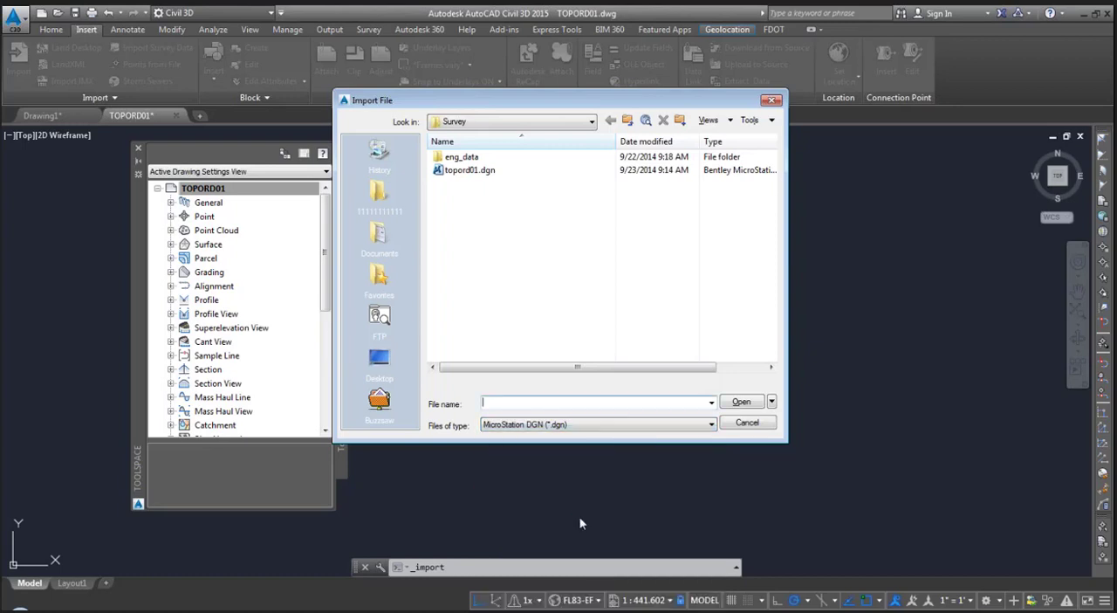
left_click(568, 122)
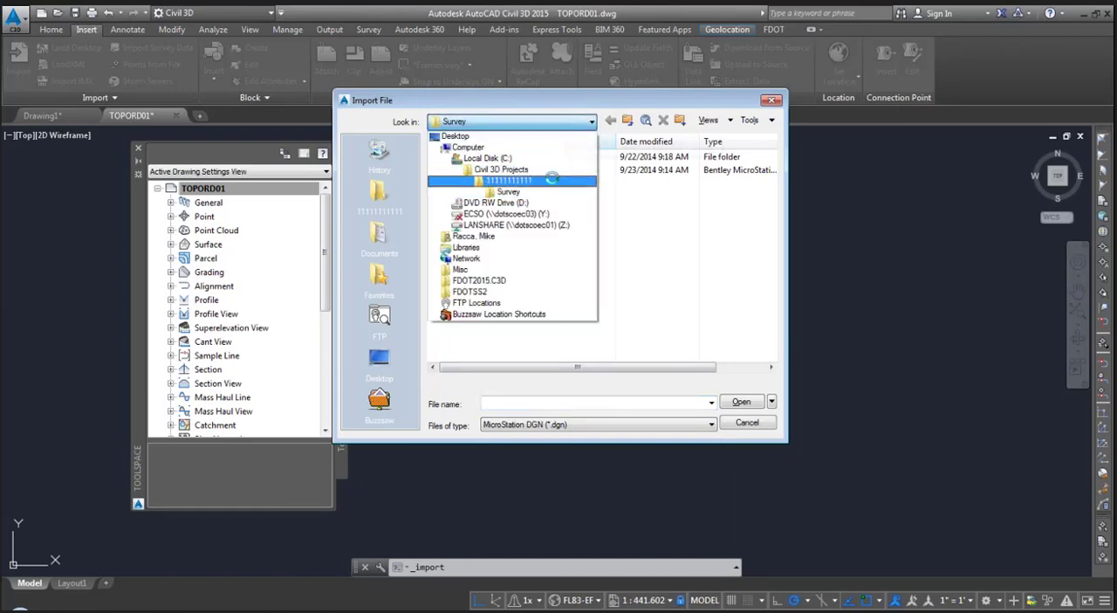
left_click(551, 180)
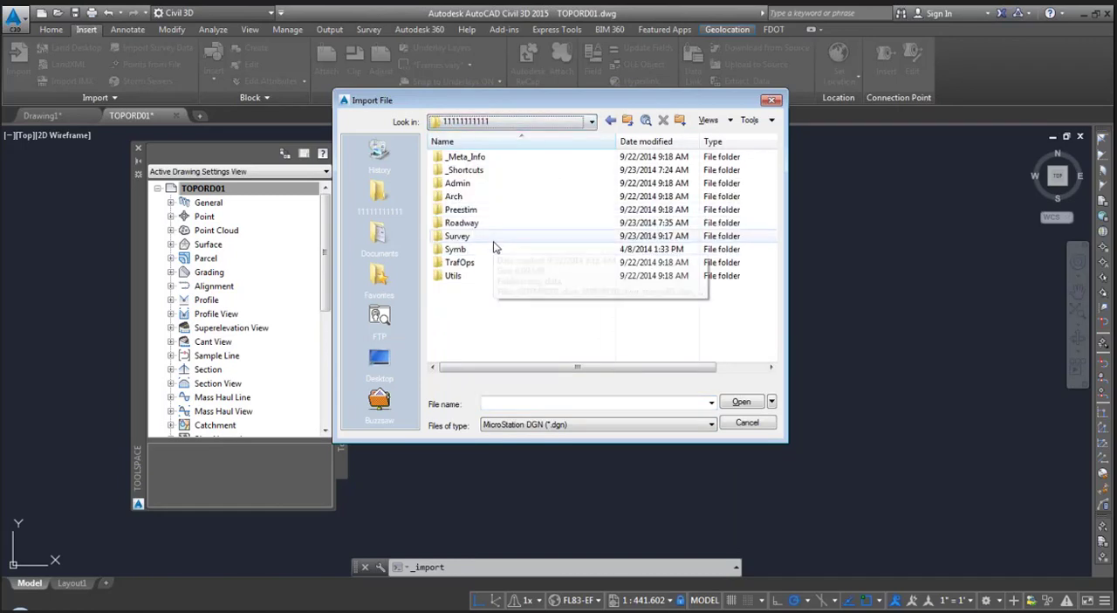
double_click(495, 240)
left_click(454, 171)
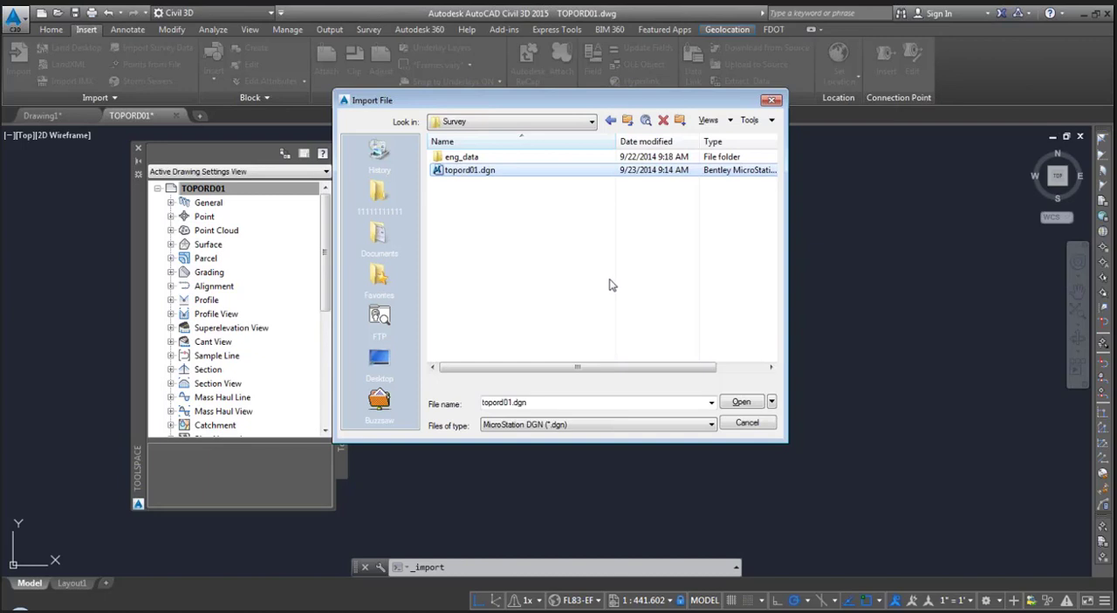
left_click(738, 403)
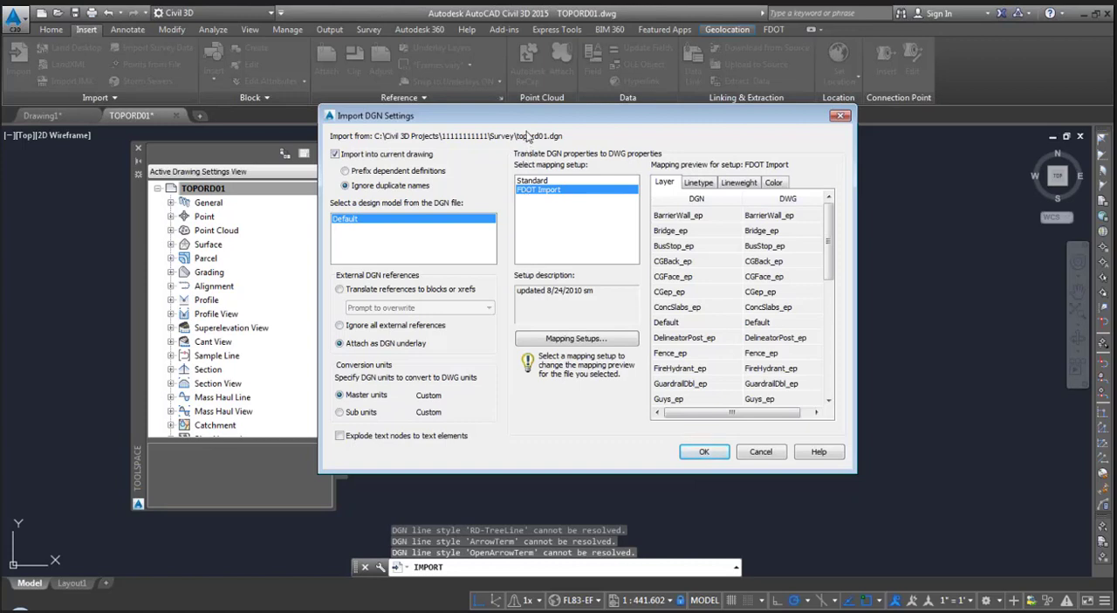
- Check the linetype and lineweight previews of the FDOT Import mapping and import the DGN's Default model into the current drawing in master units
left_click(394, 156)
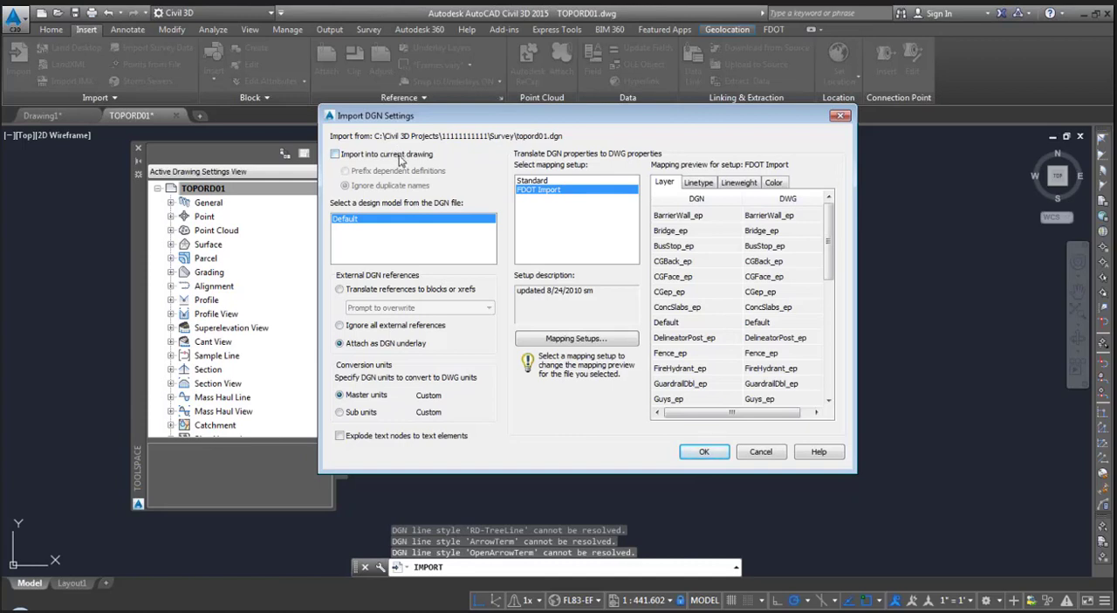
left_click(402, 158)
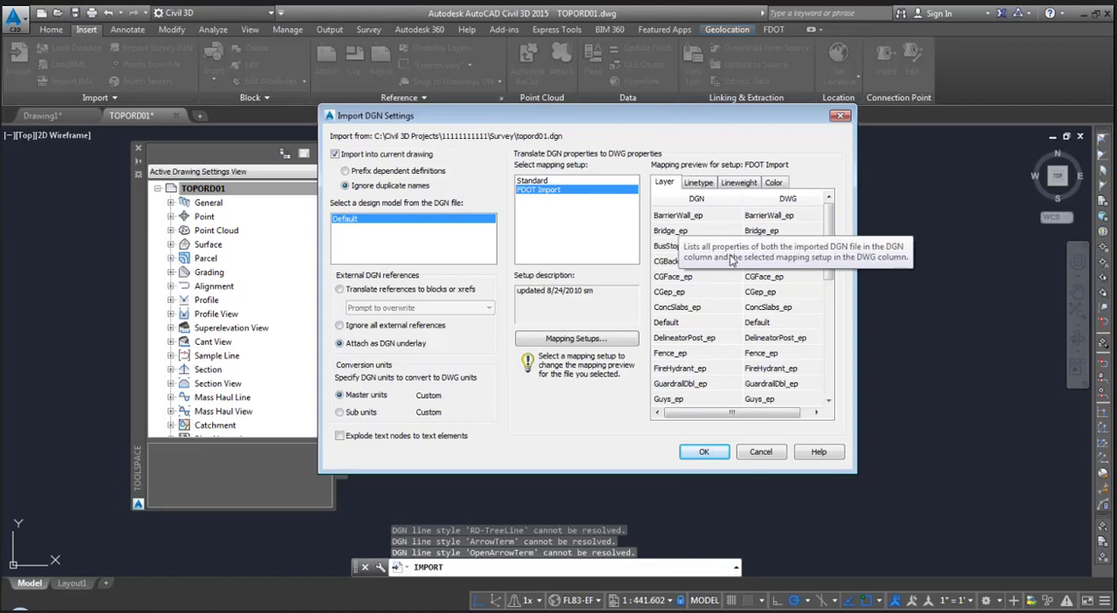
left_click(696, 183)
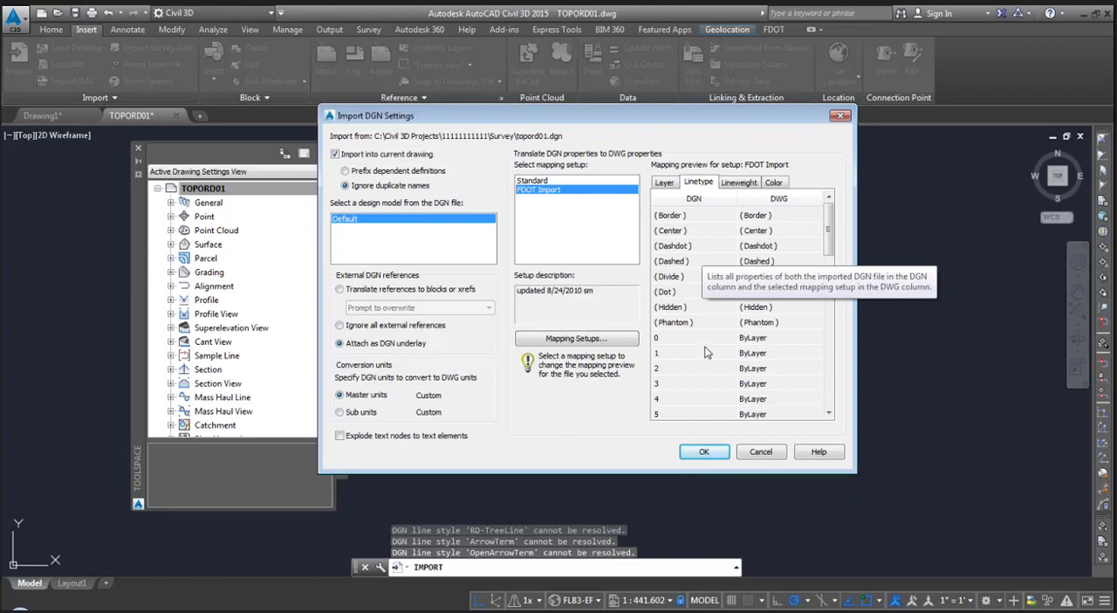
left_click(742, 185)
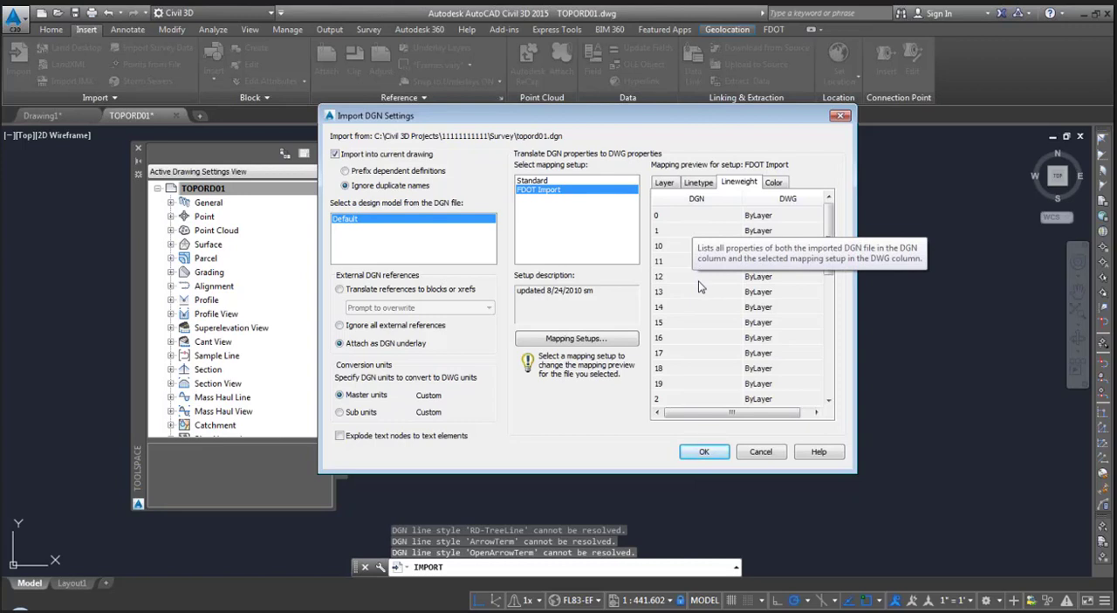
left_click(707, 453)
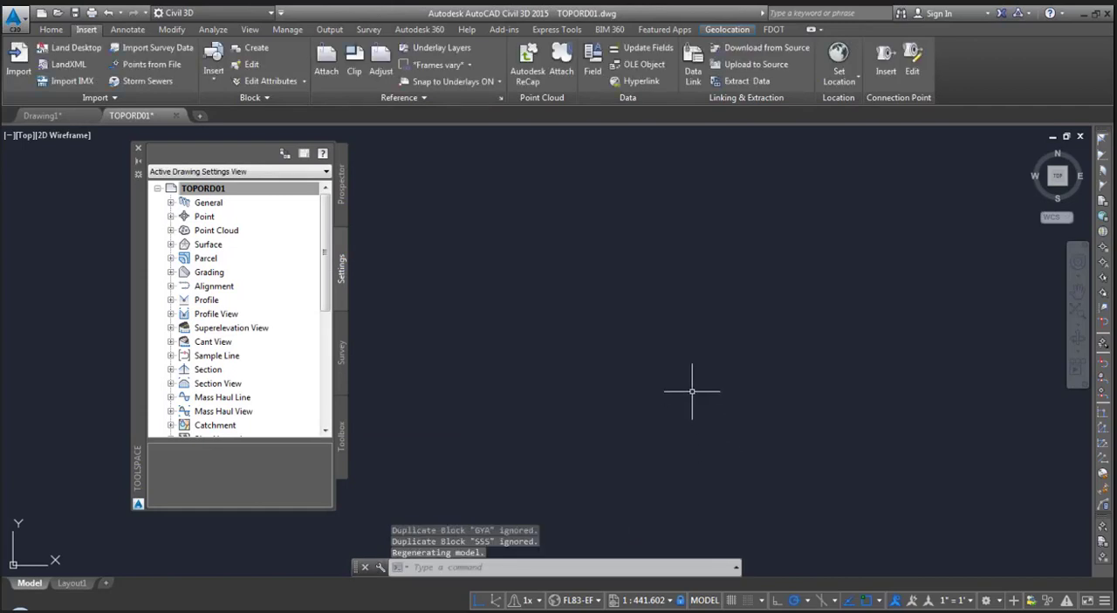
- Run REGEN to refresh the display of the imported roadway survey linework
middle_click_drag(633, 329, 633, 330)
middle_click(633, 329)
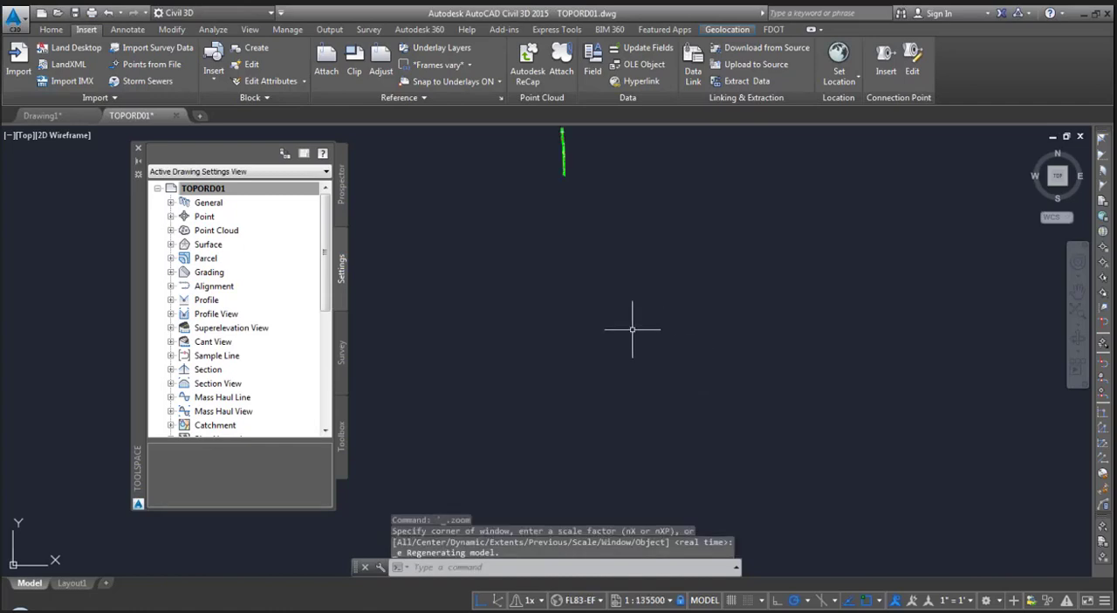
scroll(599, 341, "up", 10)
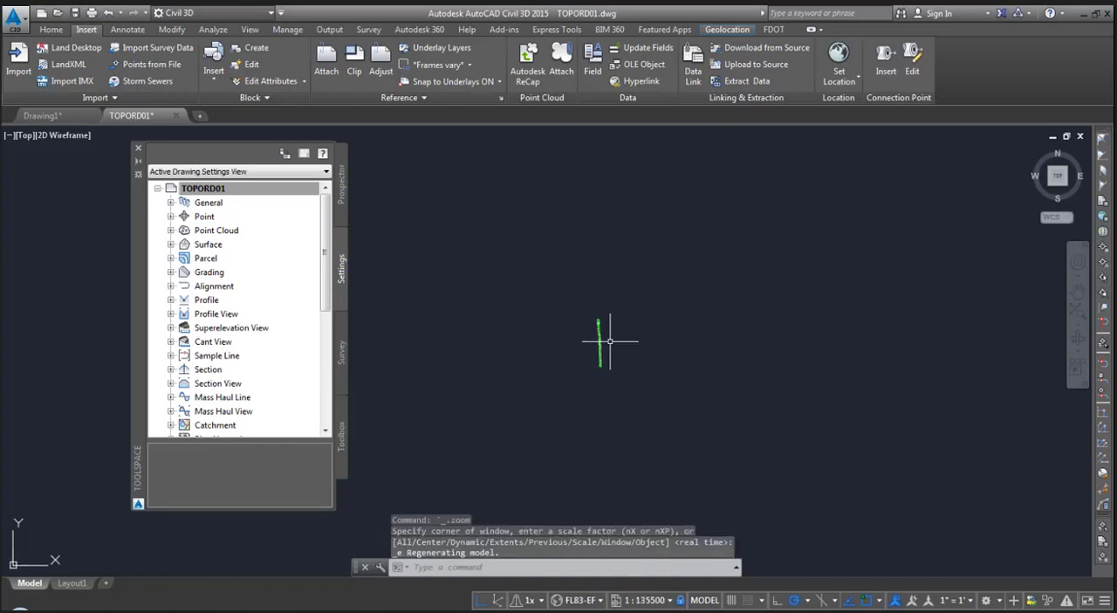
scroll(647, 303, "up", 10)
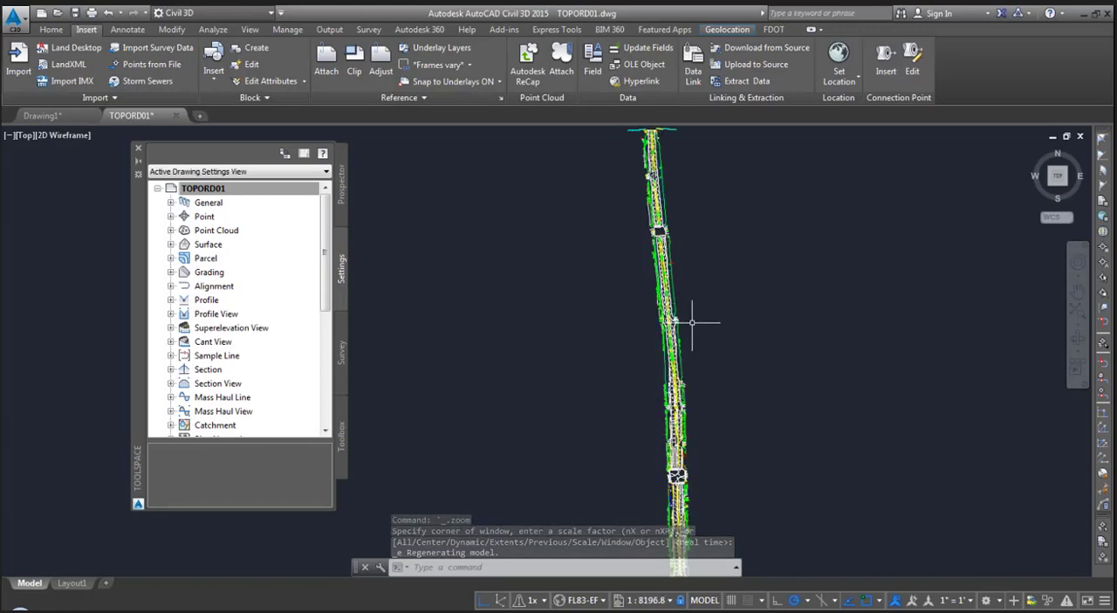
mouse_move(603, 308)
middle_mouse_down()
mouse_move(588, 314)
mouse_move(600, 342)
middle_mouse_up()
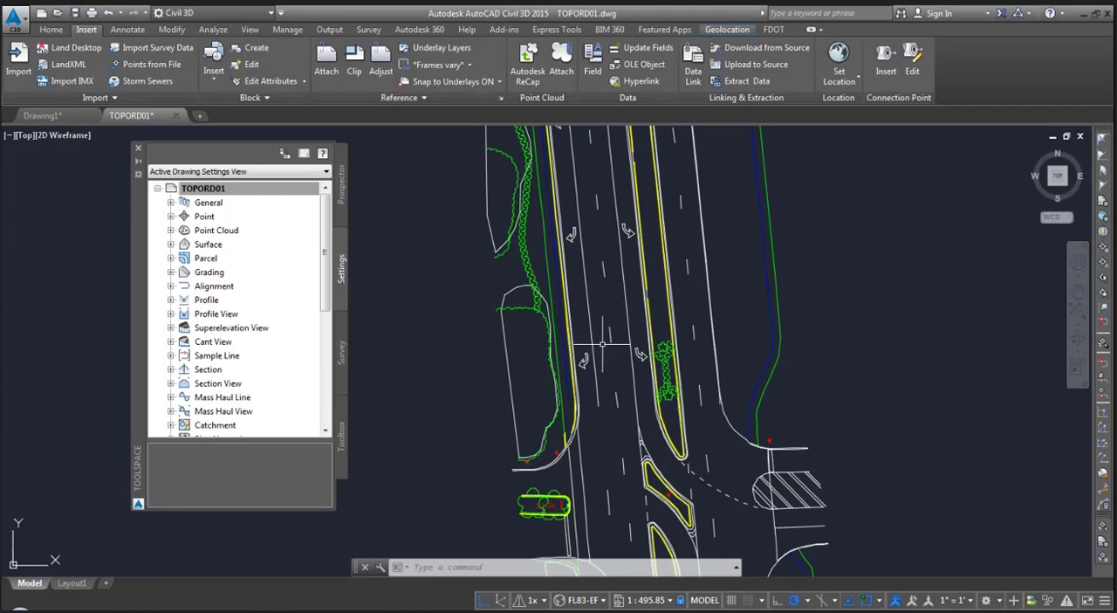
scroll(602, 345, "up", 2)
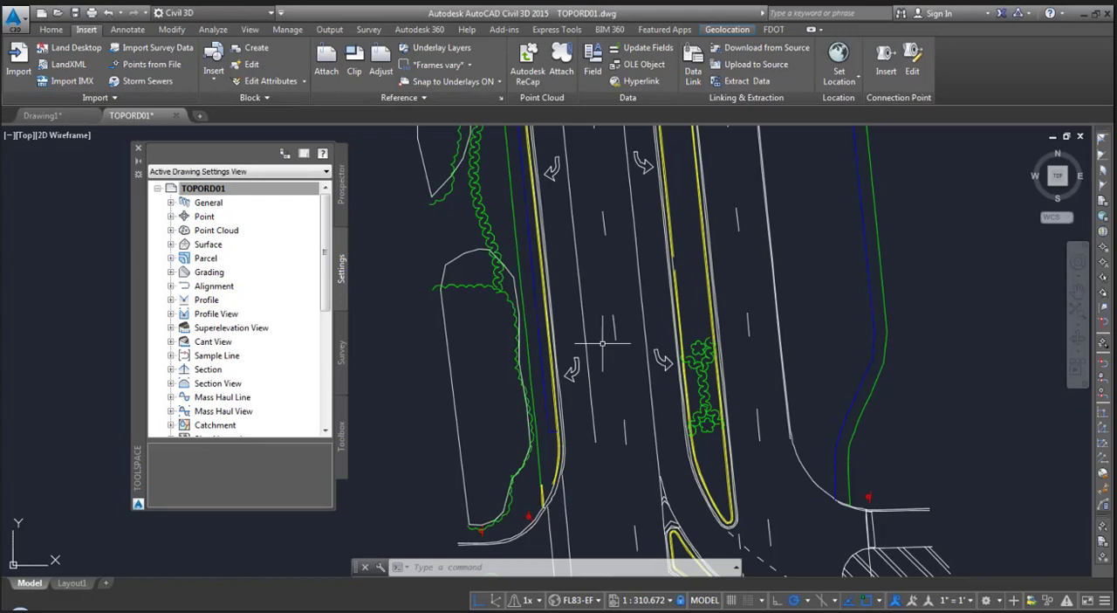
type("REGEN")
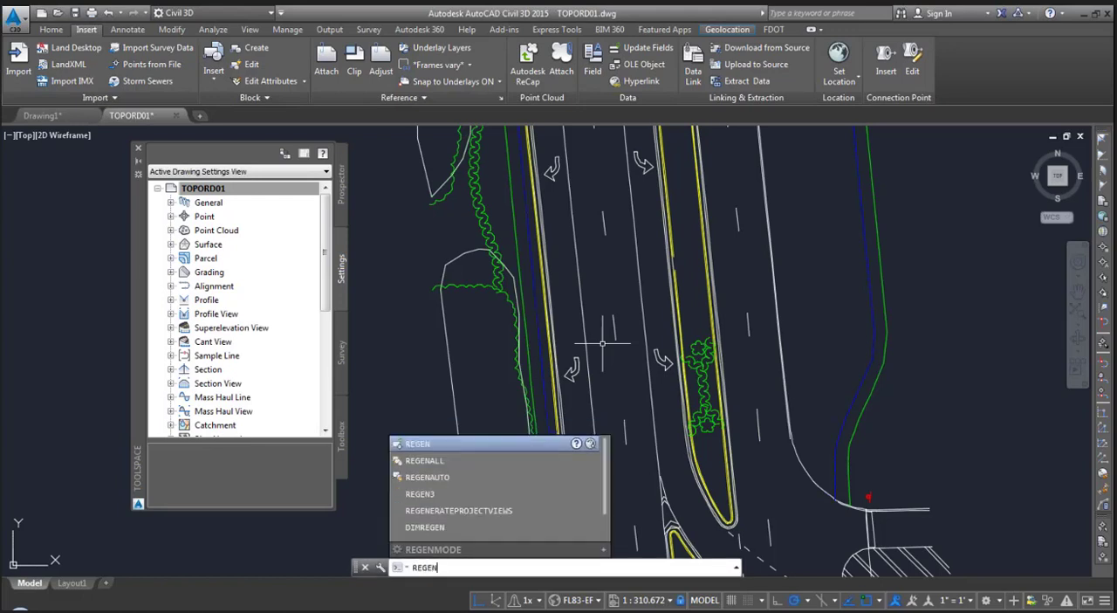
key("Return")
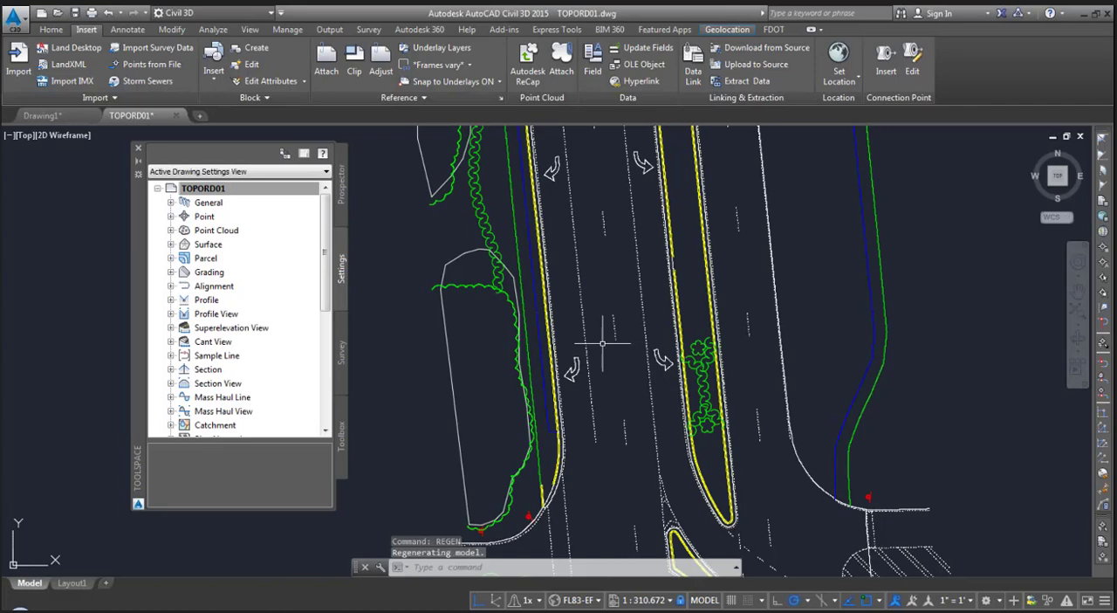
- Set the annotation scale of the current view to 1" = 10' and regenerate the model
scroll(602, 343, "up", 4)
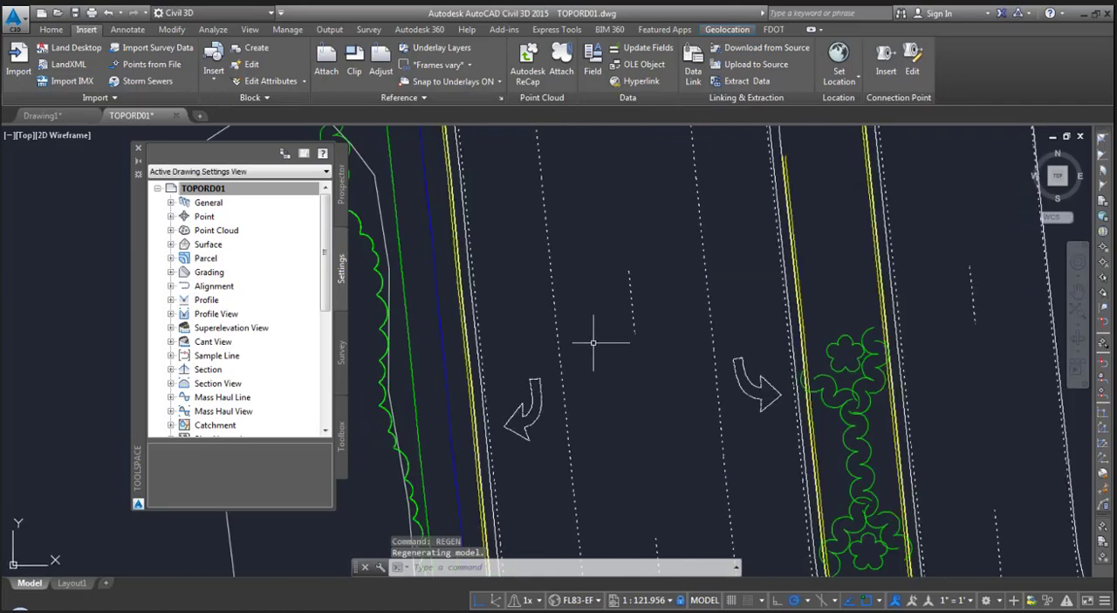
middle_click_drag(593, 342, 708, 216)
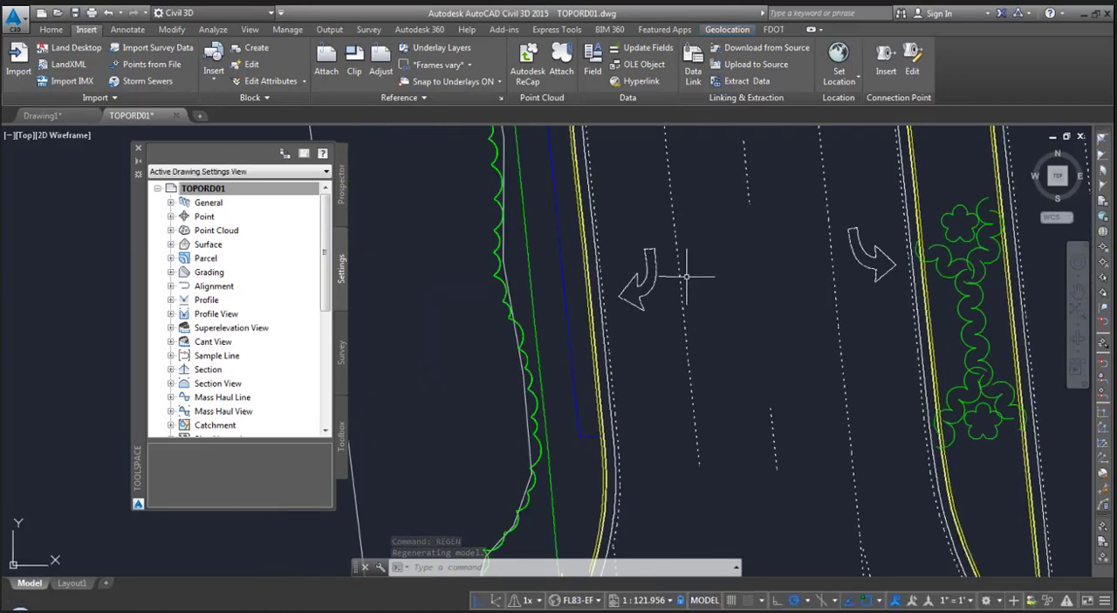
scroll(687, 276, "up", 2)
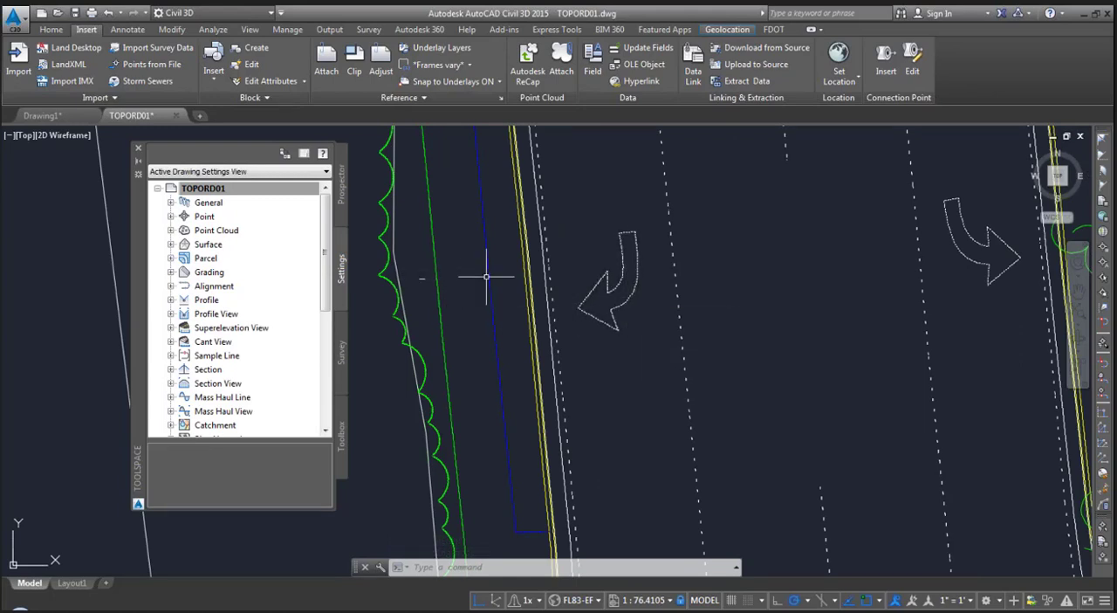
scroll(653, 345, "down", 2)
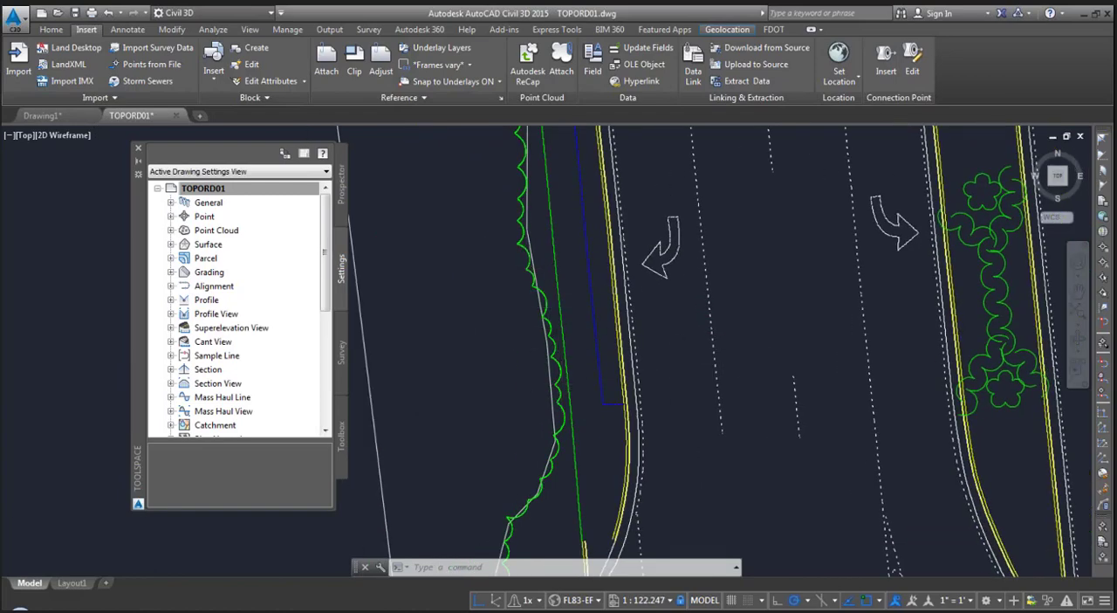
scroll(773, 325, "down", 2)
mouse_move(772, 324)
middle_mouse_down()
mouse_move(630, 246)
mouse_move(610, 310)
mouse_move(704, 371)
middle_mouse_up()
scroll(602, 291, "up", 2)
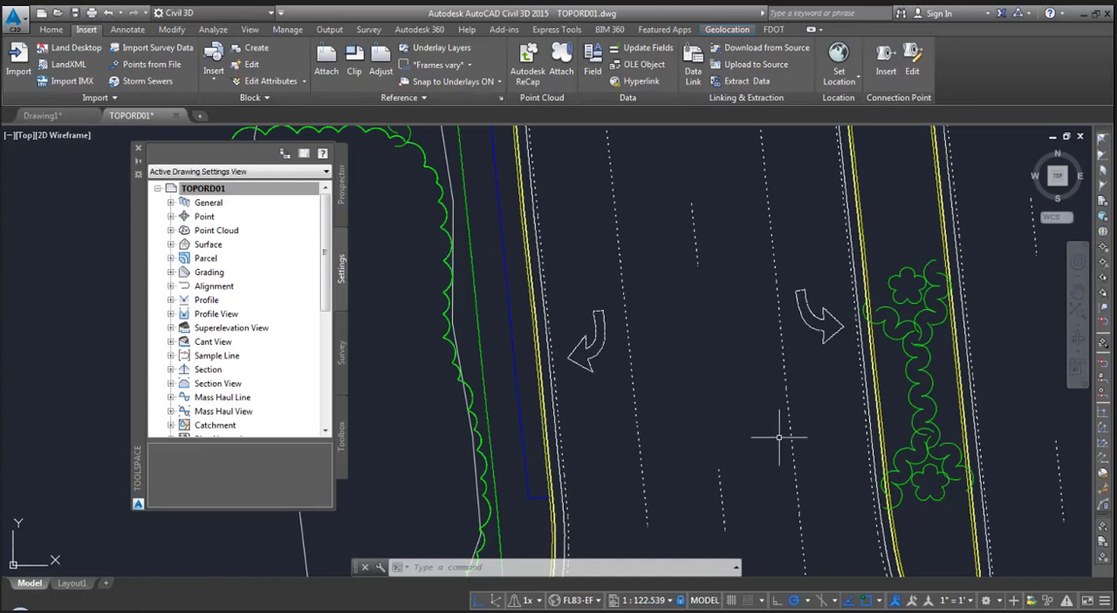
left_click(959, 602)
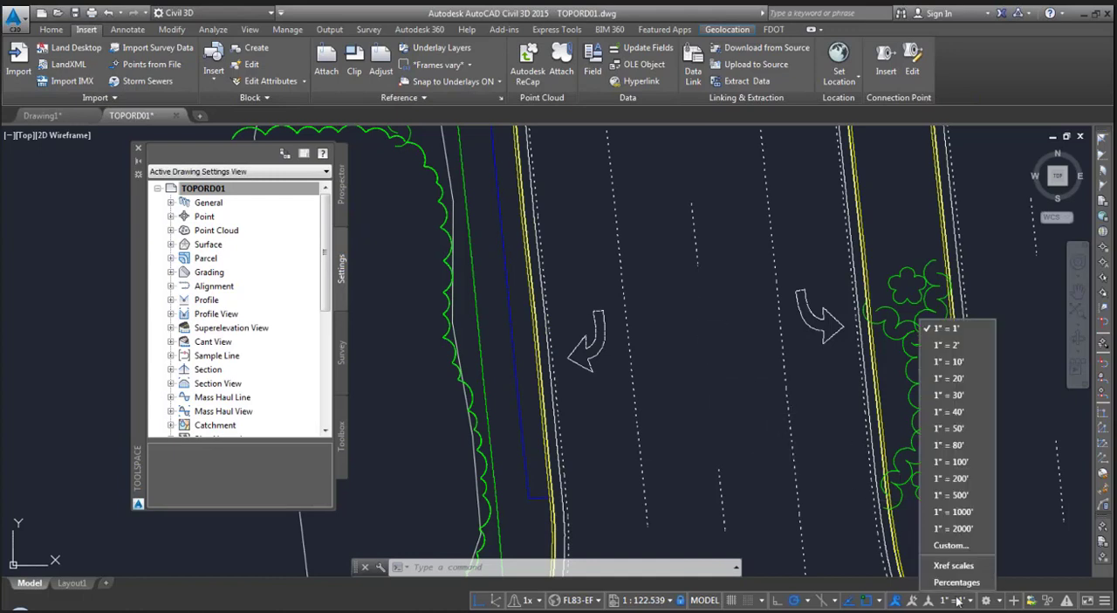
left_click(961, 366)
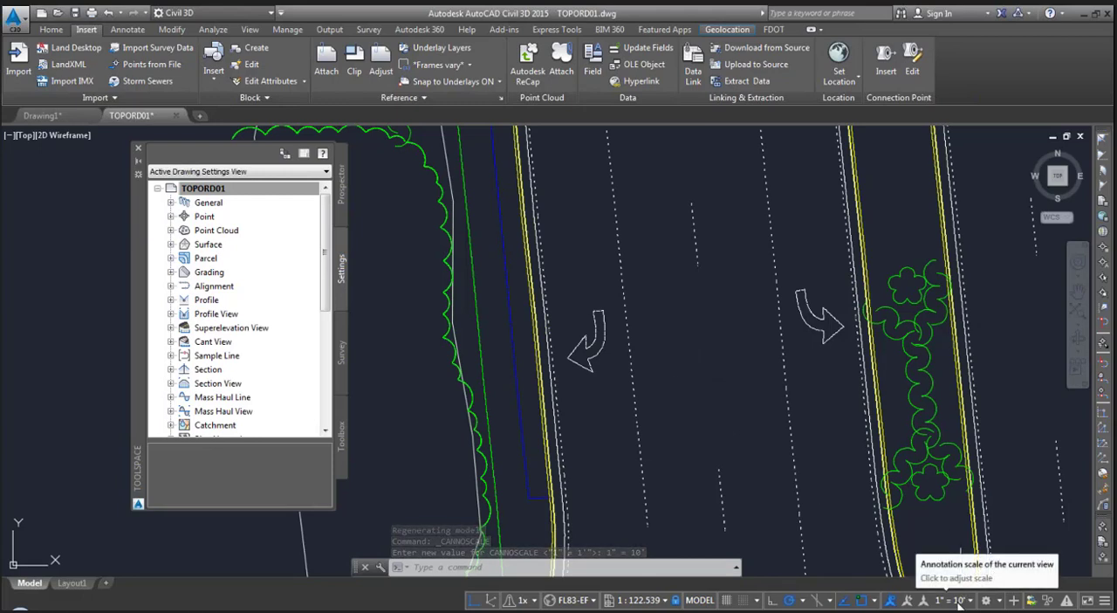
type("RE")
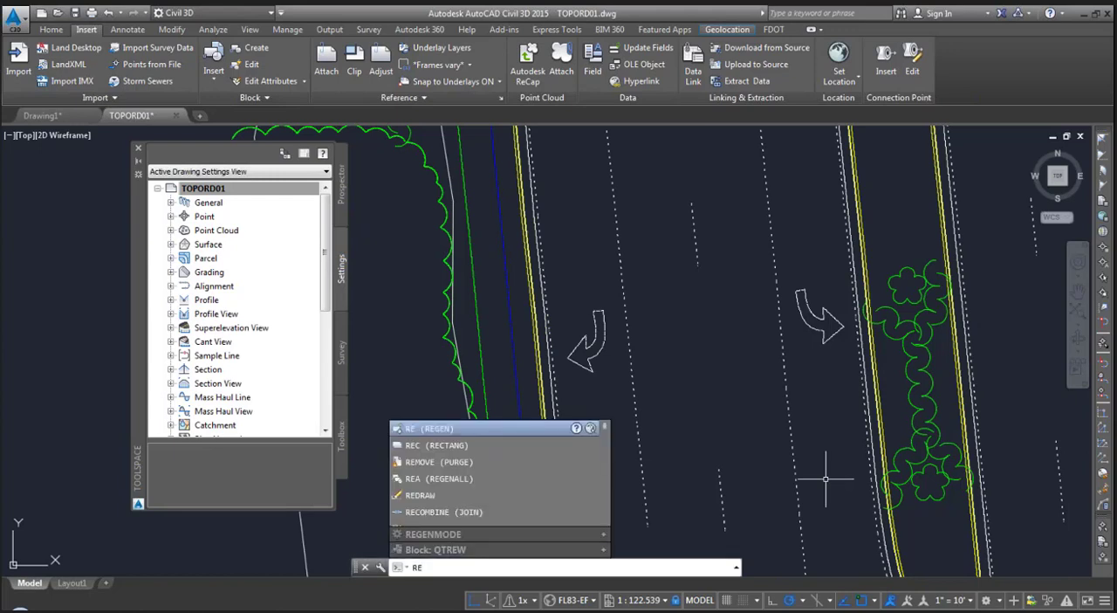
key("Return")
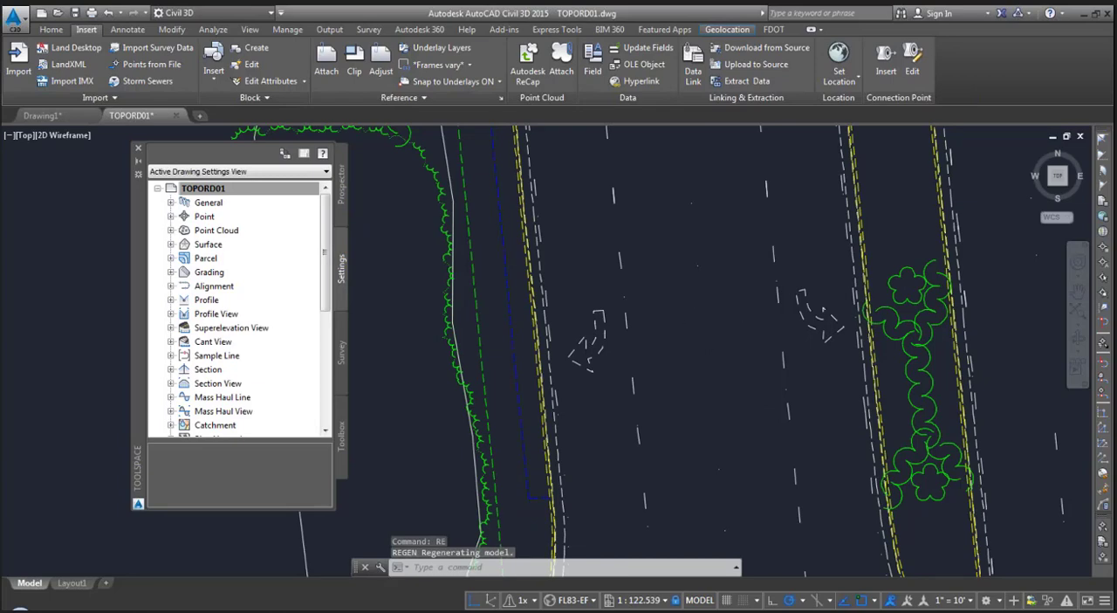
- Save and close the TOPORD01 drawing and switch to the presentation slides
scroll(707, 301, "down", 2)
middle_click_drag(706, 289, 642, 338)
middle_click_drag(643, 275, 627, 388)
middle_click_drag(630, 319, 624, 361)
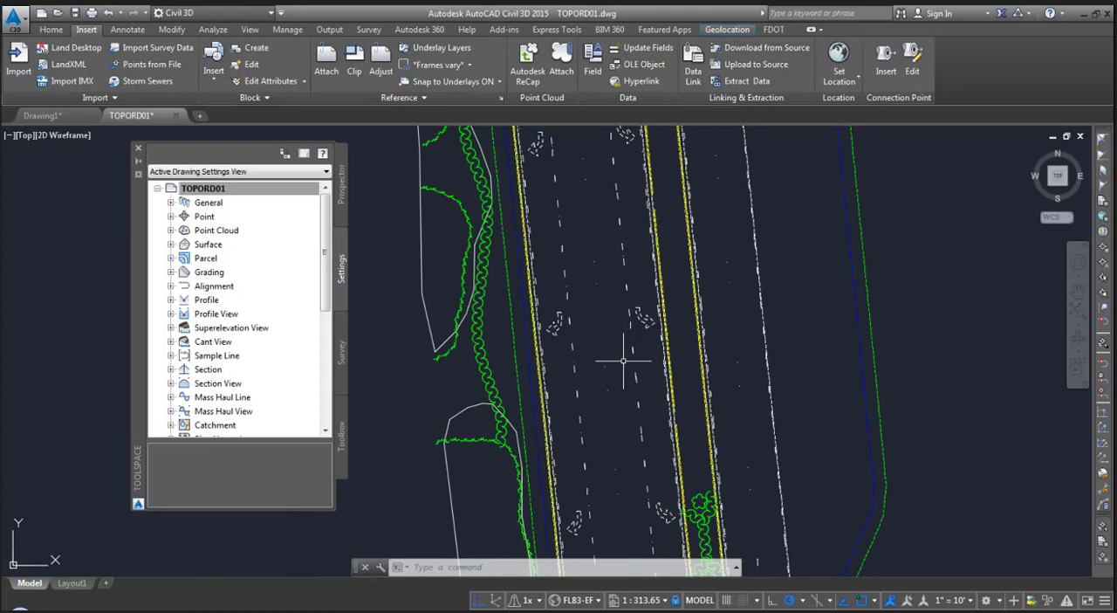
middle_click_drag(591, 306, 613, 373)
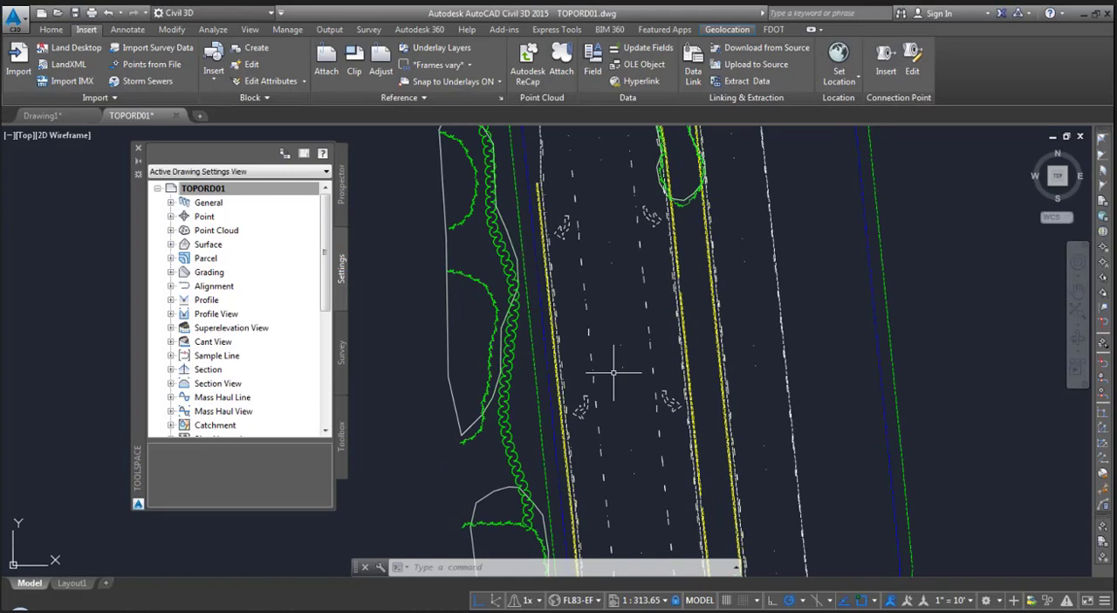
left_click(75, 15)
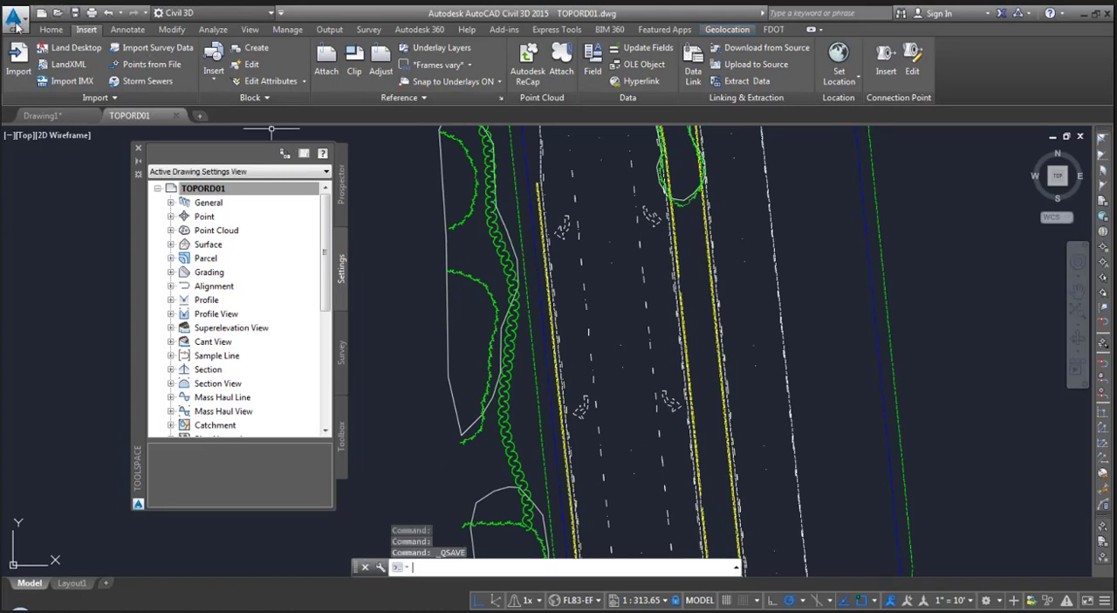
left_click(17, 27)
left_click(44, 363)
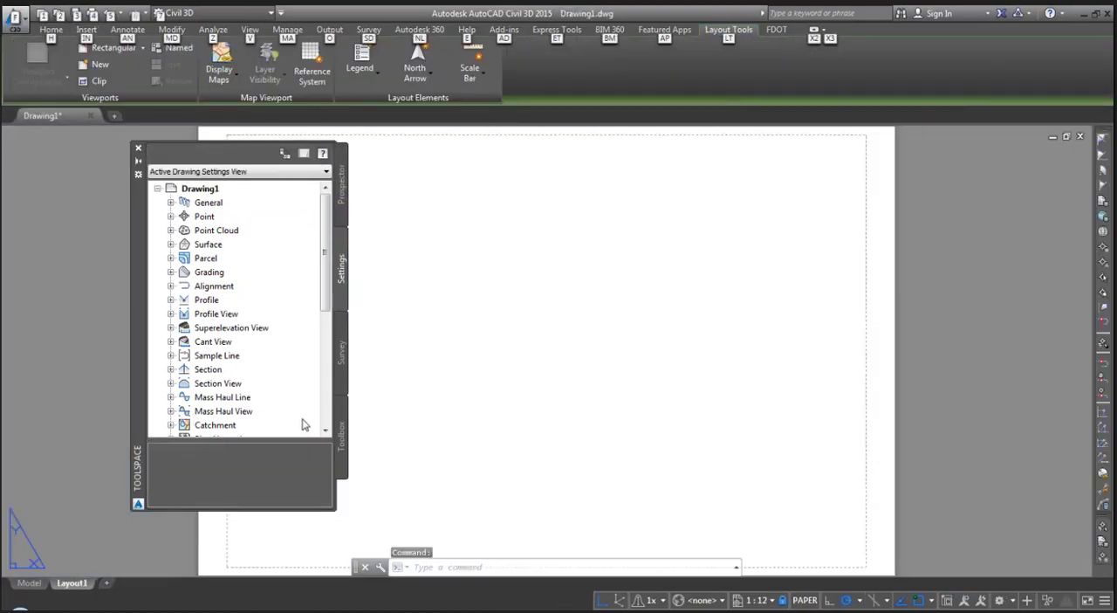
key("alt+Tab")
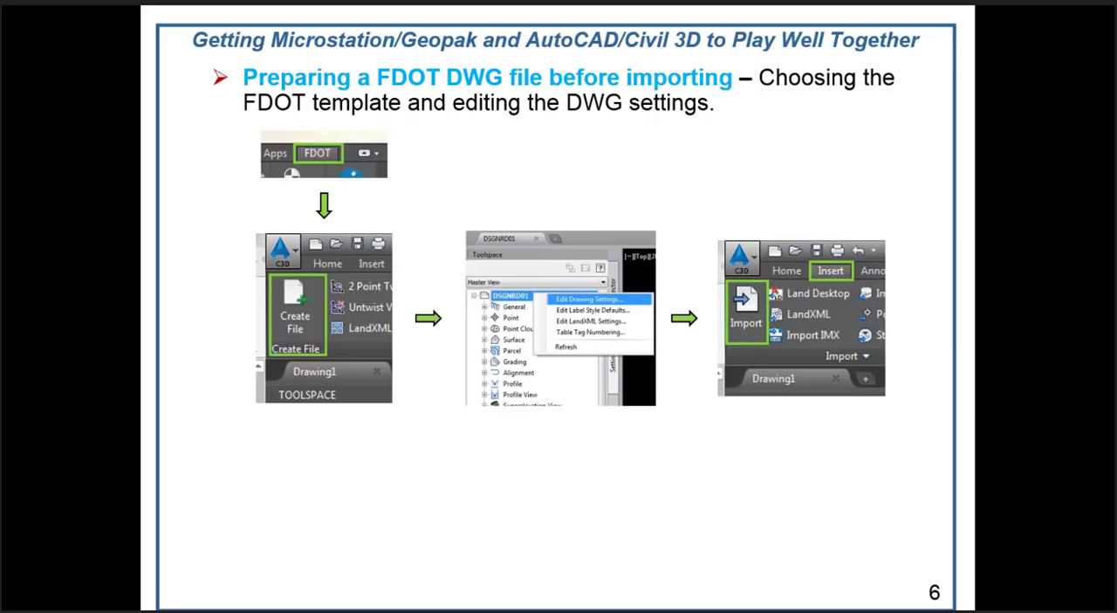
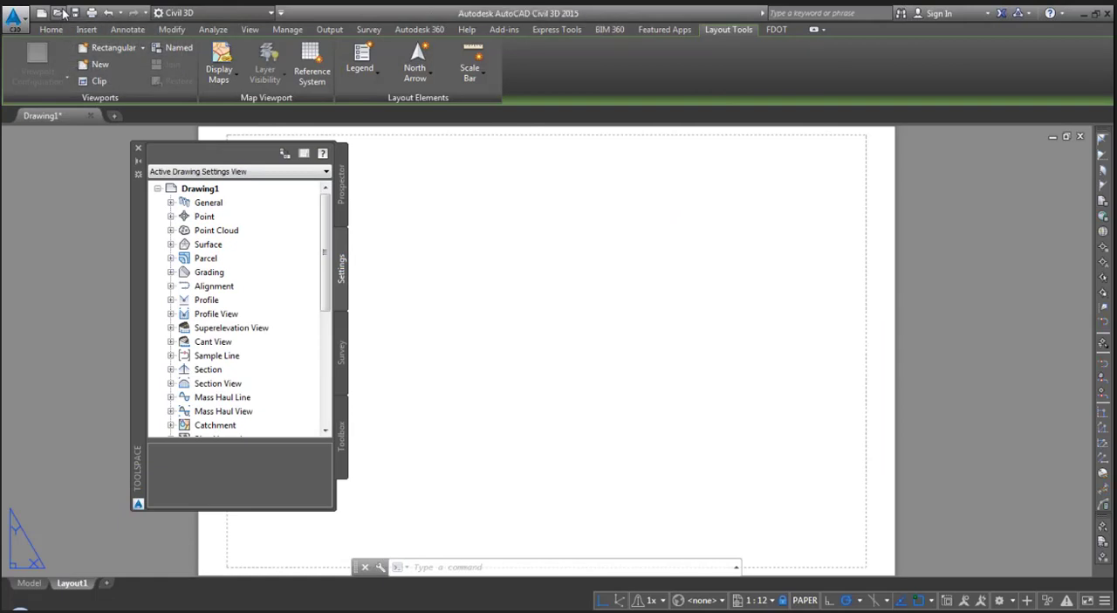
- Open the DSGNRD01.dwg drawing from the project's Roadway folder
left_click(510, 75)
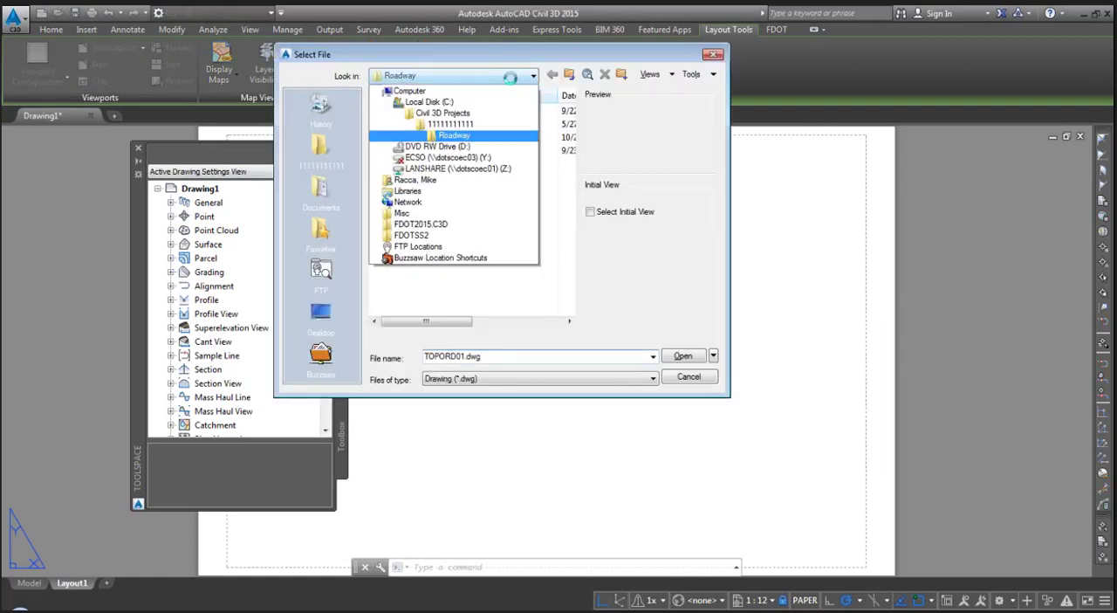
left_click(488, 137)
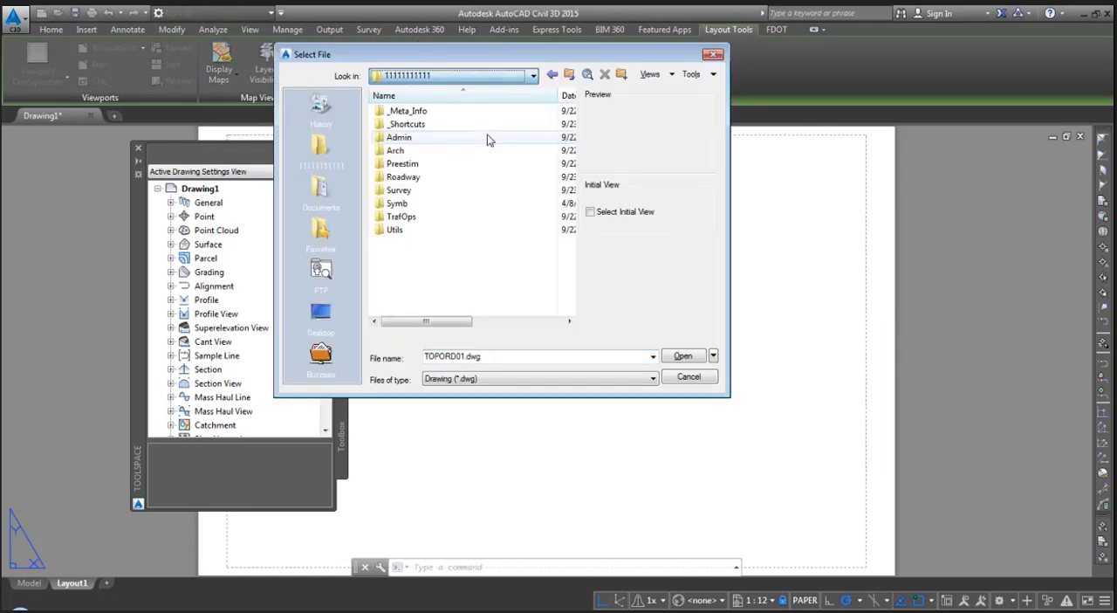
double_click(456, 177)
left_click(419, 151)
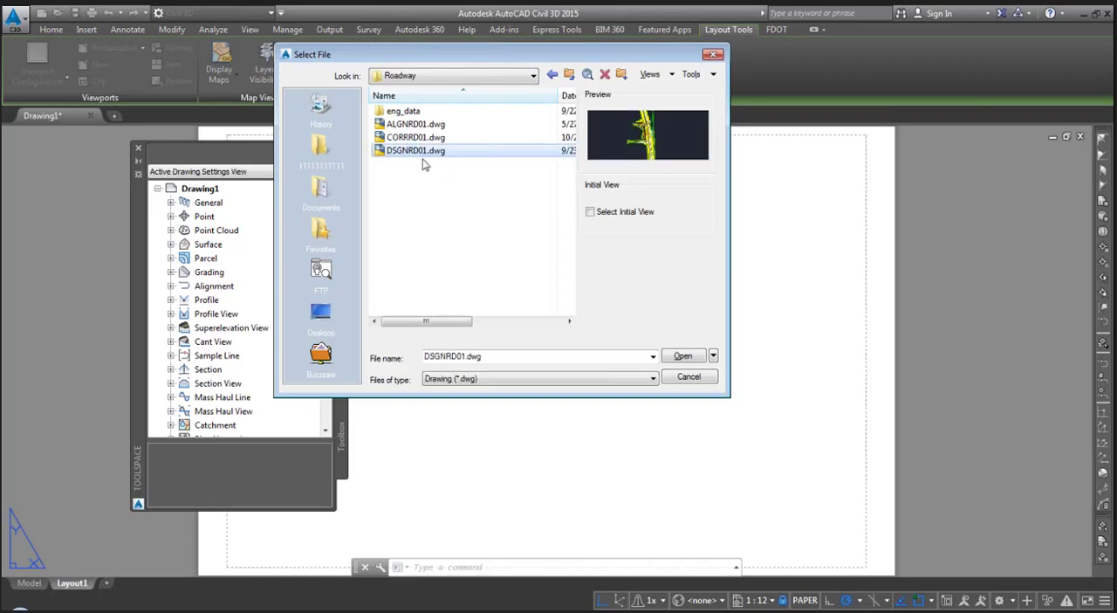
left_click(681, 358)
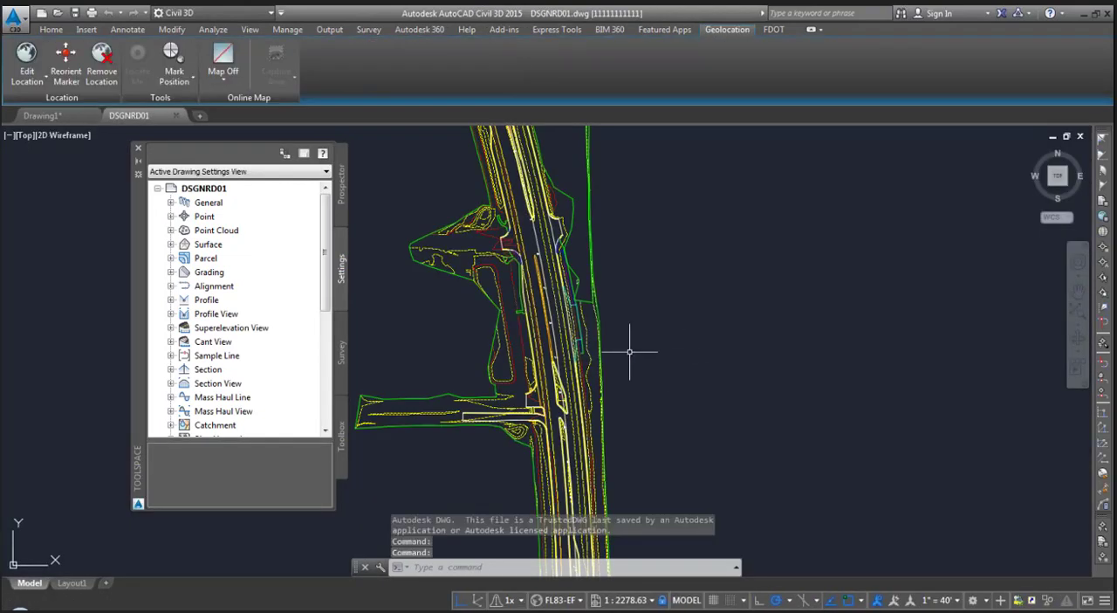
- Find the EG surface among the drawing's surfaces and examine its linework by selecting it in the model, then clear the selection
middle_click_drag(475, 341, 503, 384)
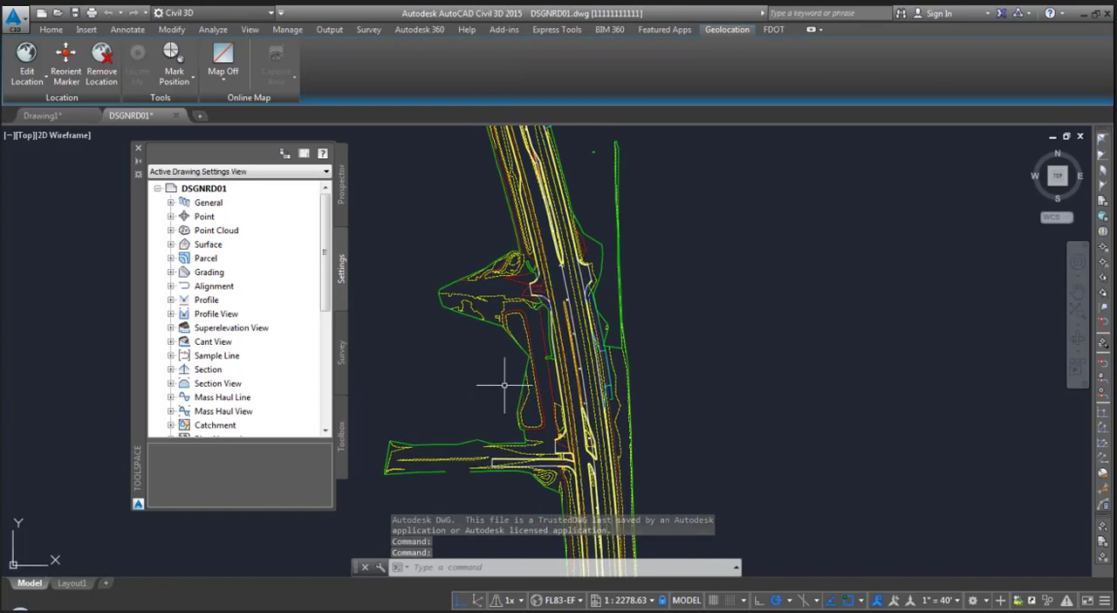
scroll(497, 386, "up", 2)
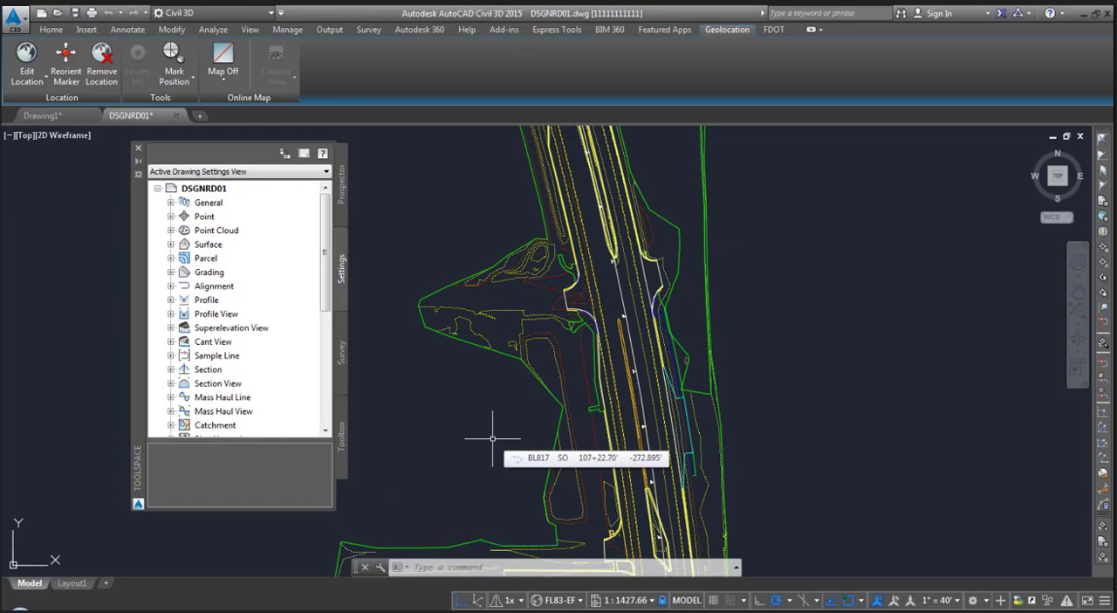
left_click(51, 29)
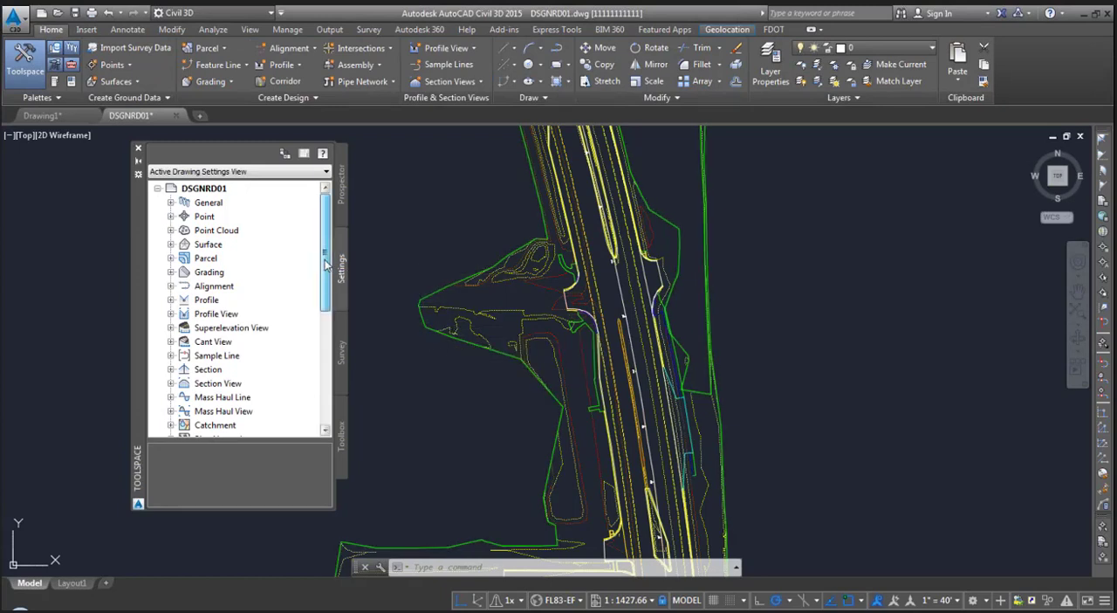
left_click(343, 210)
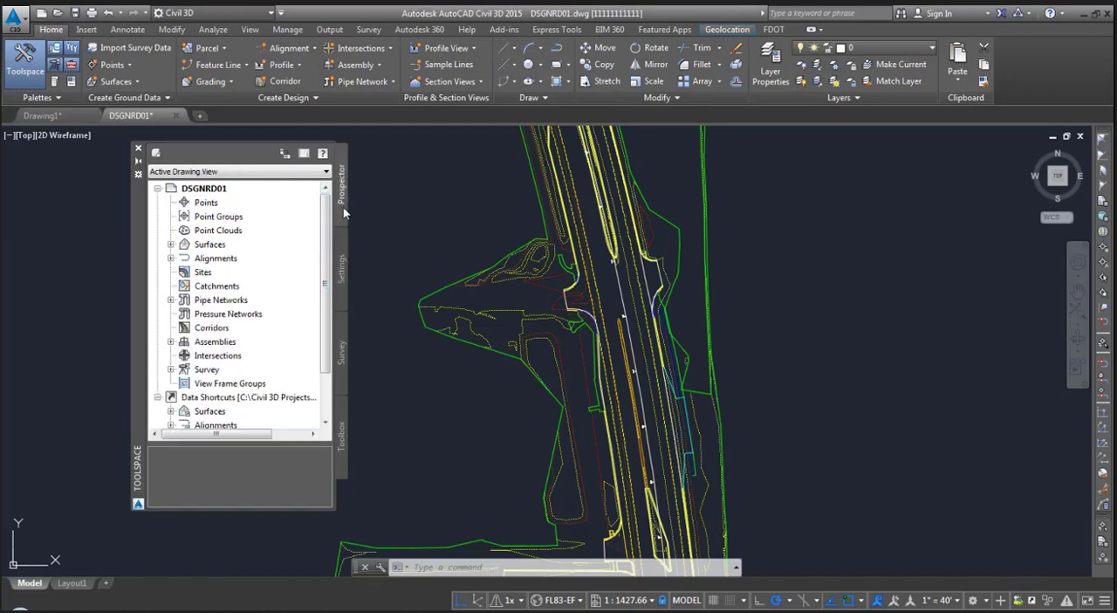
left_click(171, 244)
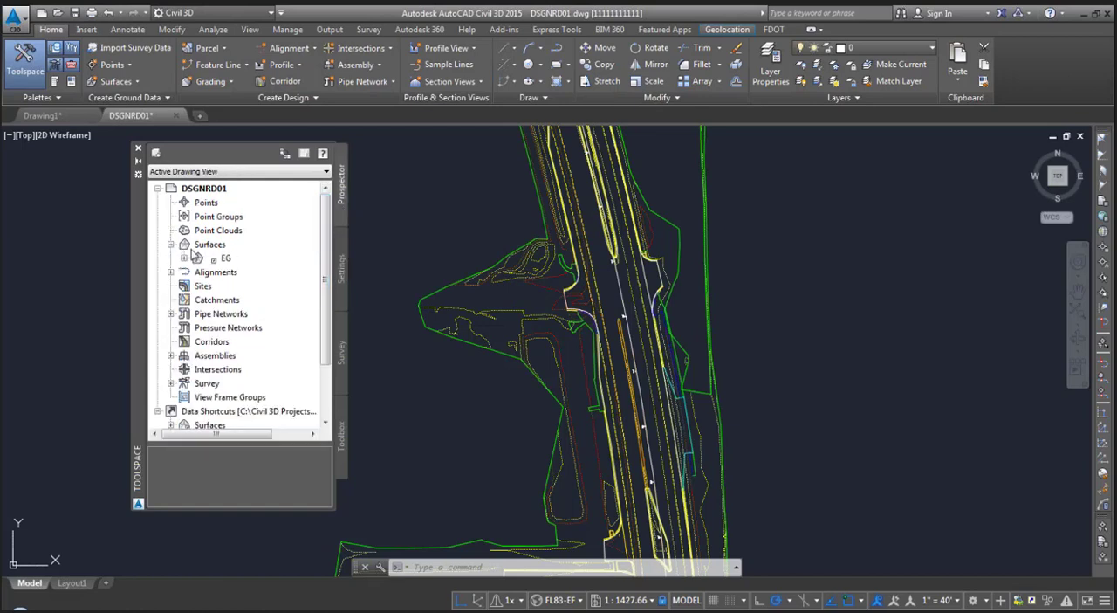
left_click(236, 262)
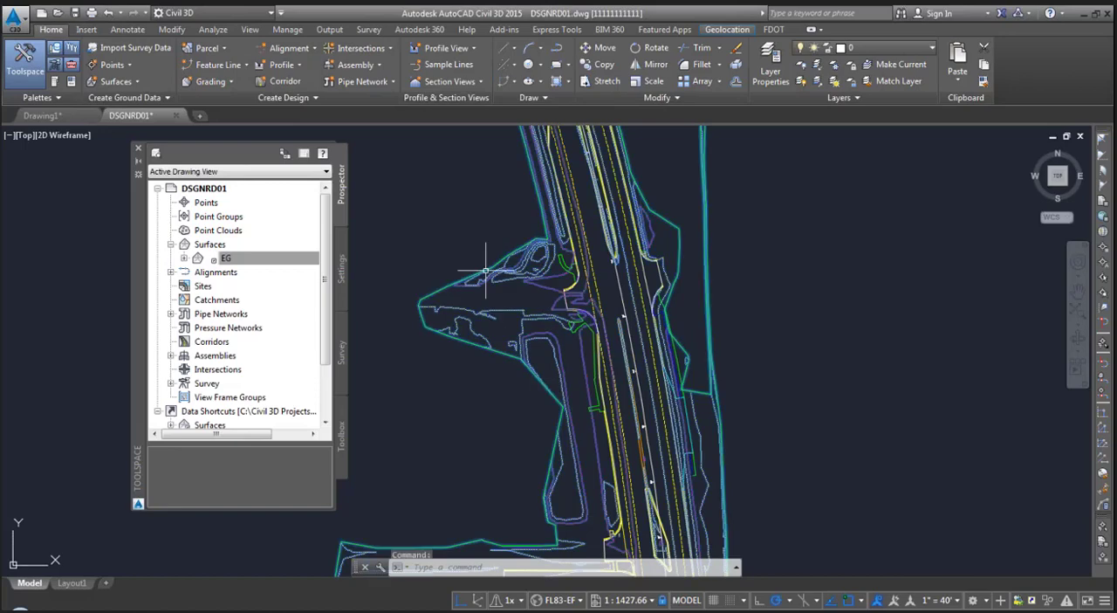
left_click(486, 271)
scroll(530, 306, "up", 5)
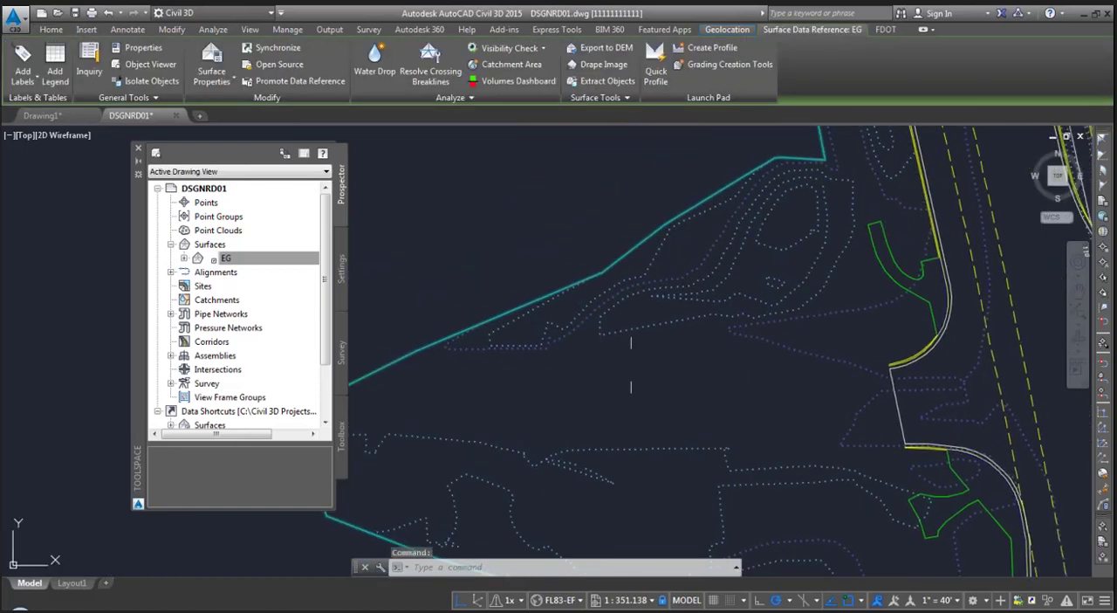
key("Escape")
key("Escape")
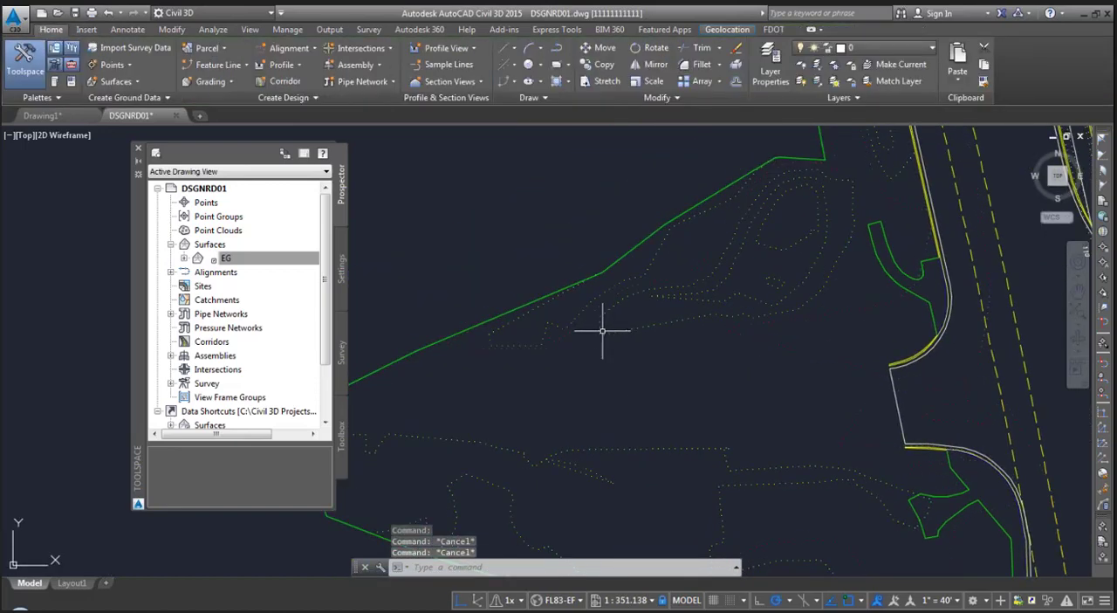
scroll(602, 330, "down", 2)
- Check the export options offered for the EG surface without running any of them
left_click(266, 260)
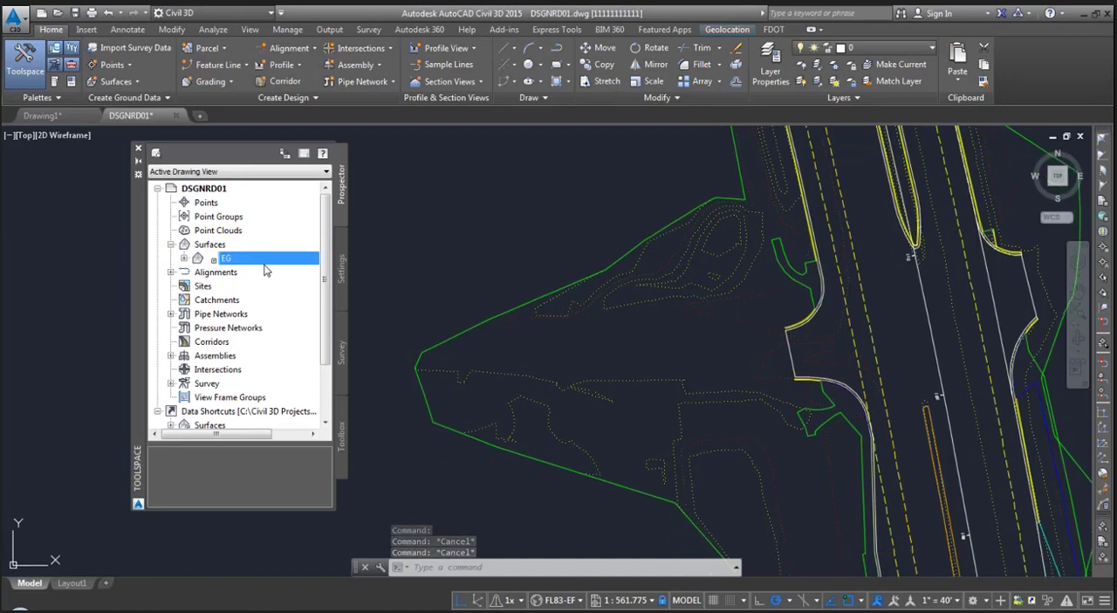
right_click(245, 257)
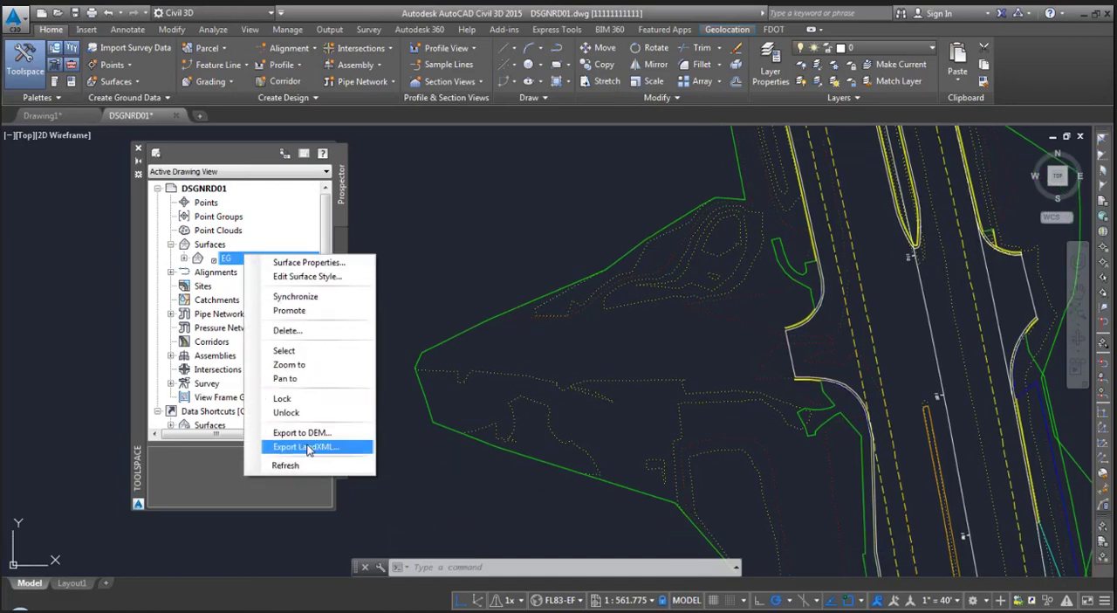
left_click(225, 467)
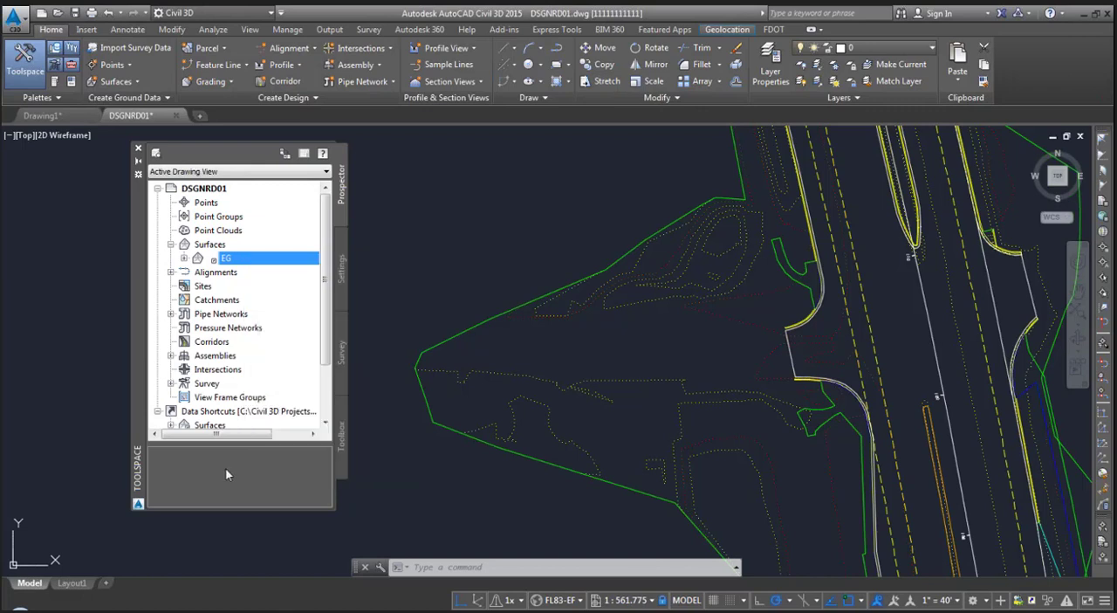
- Review the LandXML export selection for the BL817 centerline alignment and close it without exporting
left_click(171, 272)
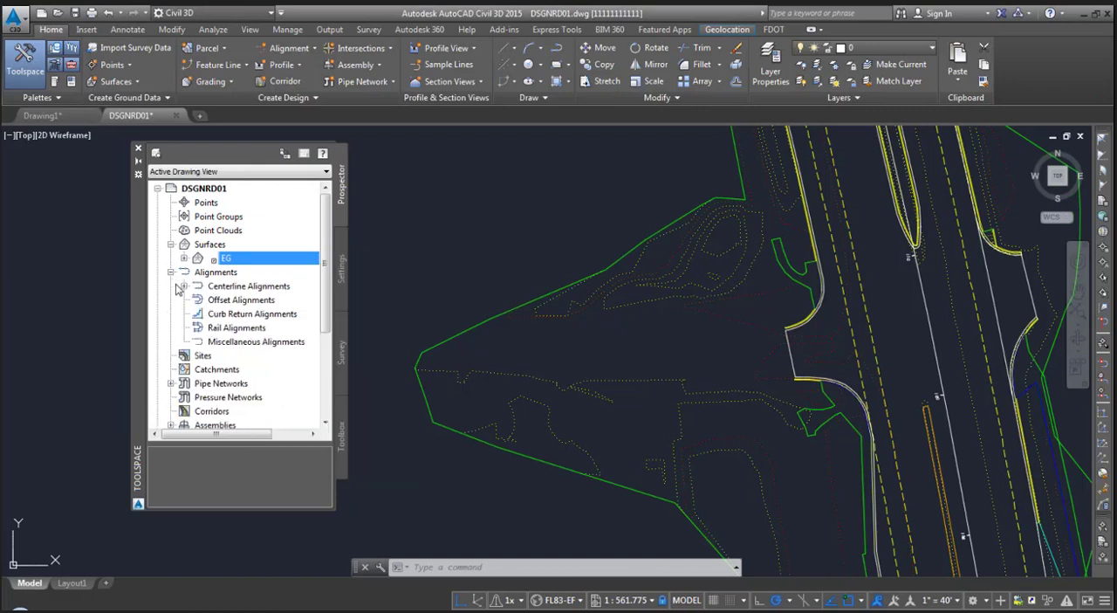
left_click(185, 286)
left_click(238, 303)
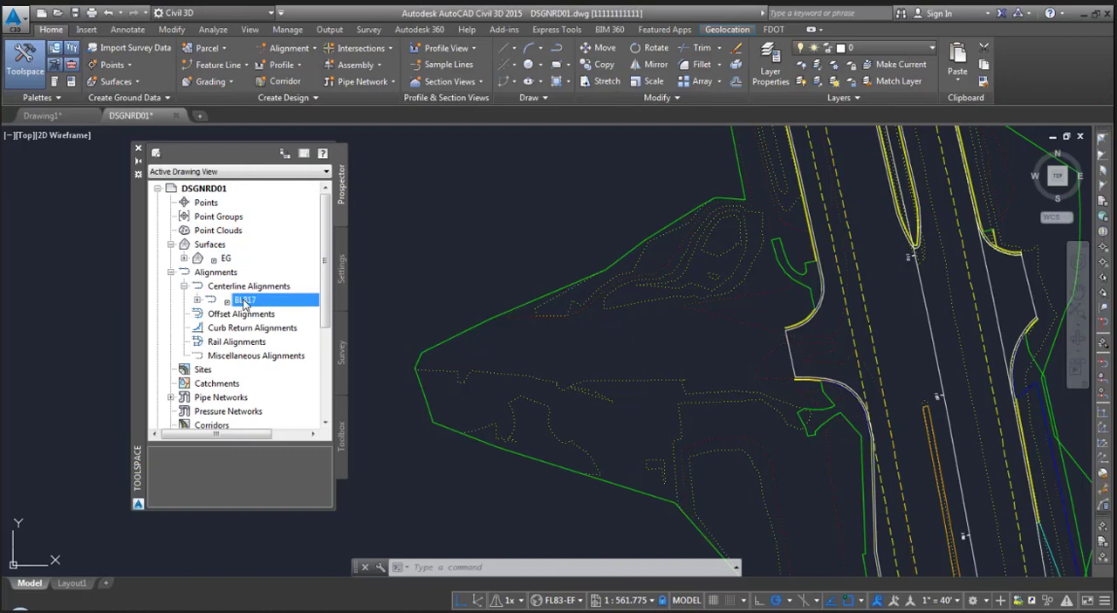
right_click(245, 302)
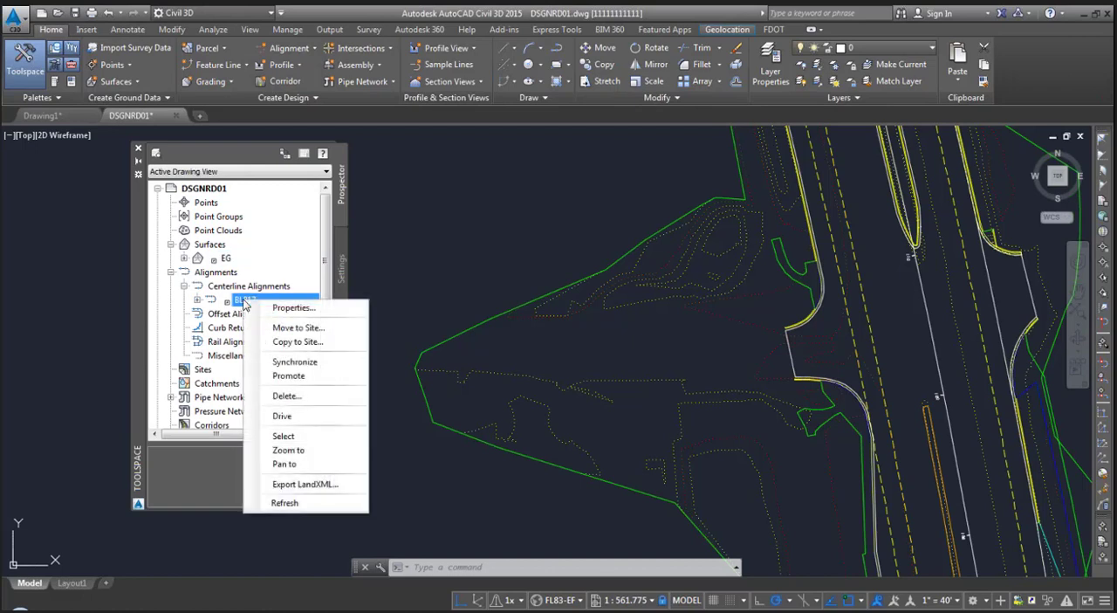
left_click(316, 487)
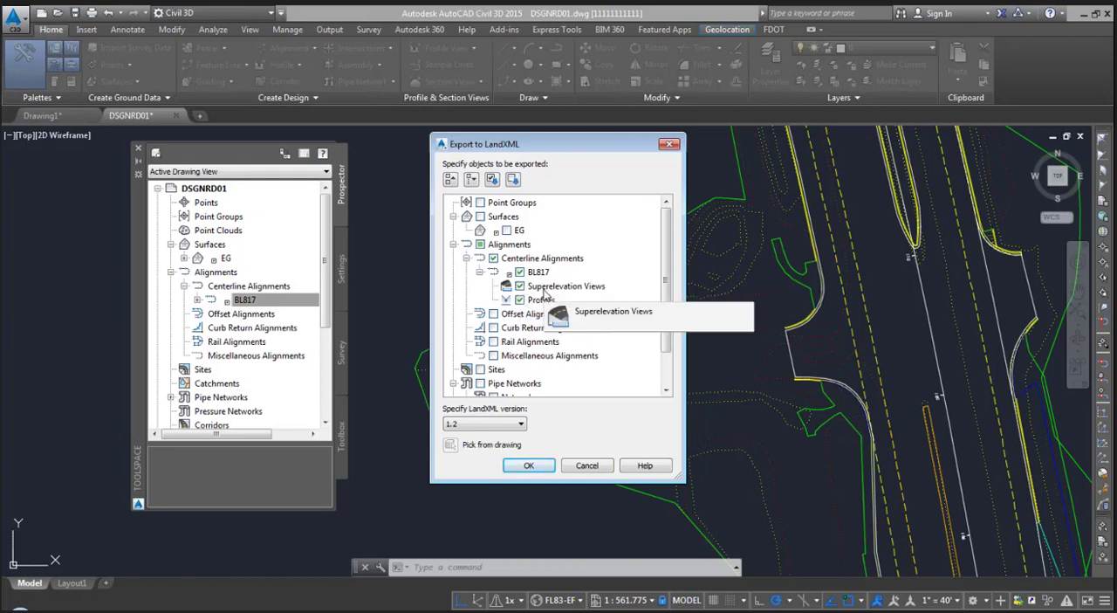
left_click(574, 467)
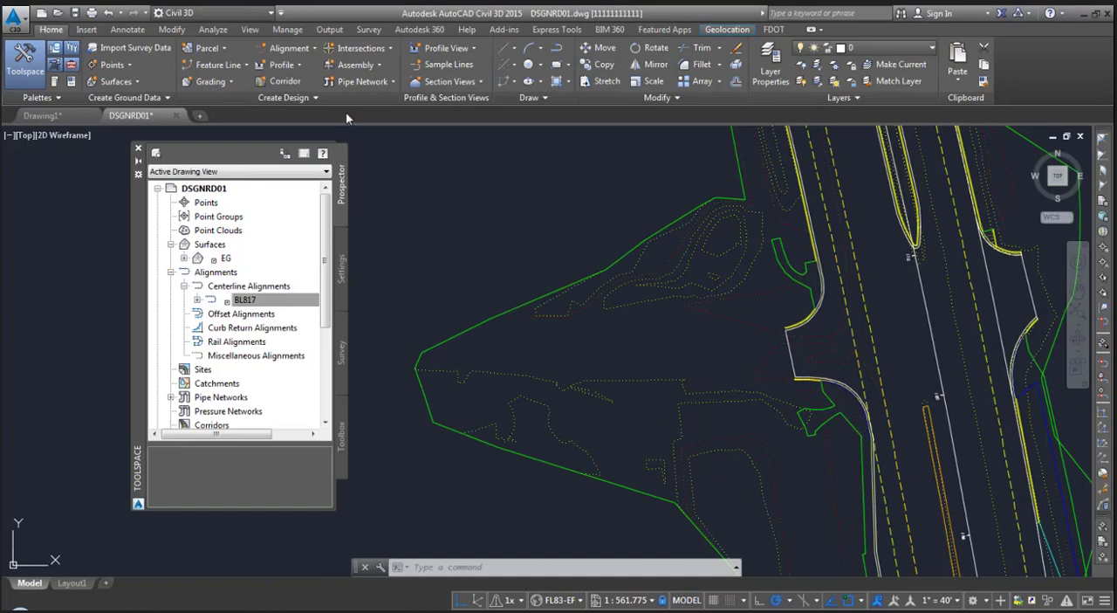
- Start a LandXML export of the drawing with only Surfaces and Alignments included, enlarging the dialog to show every object type
left_click(332, 30)
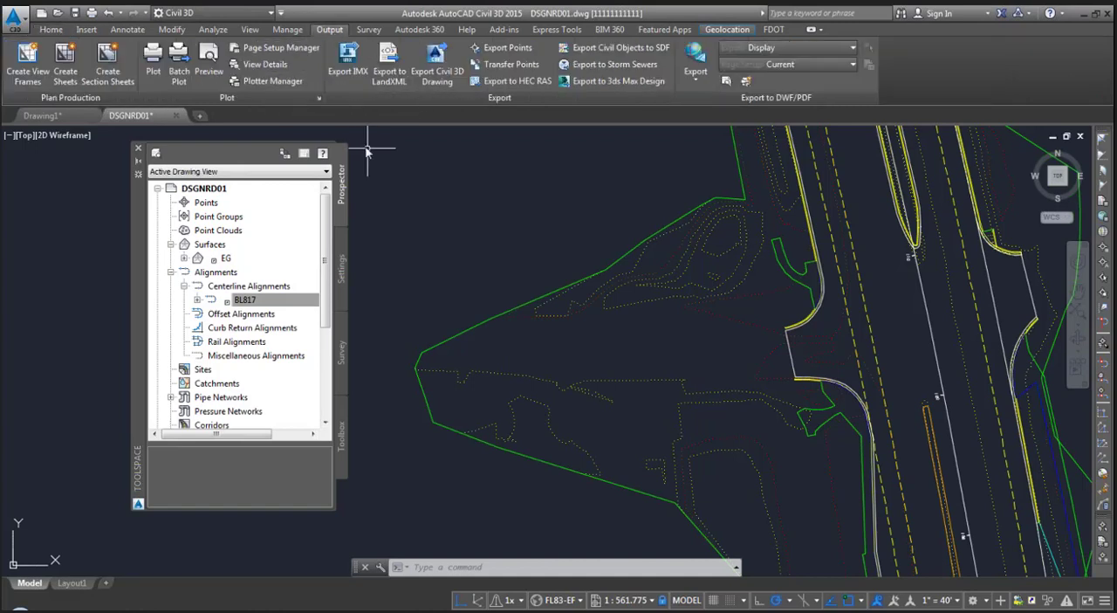
left_click(387, 61)
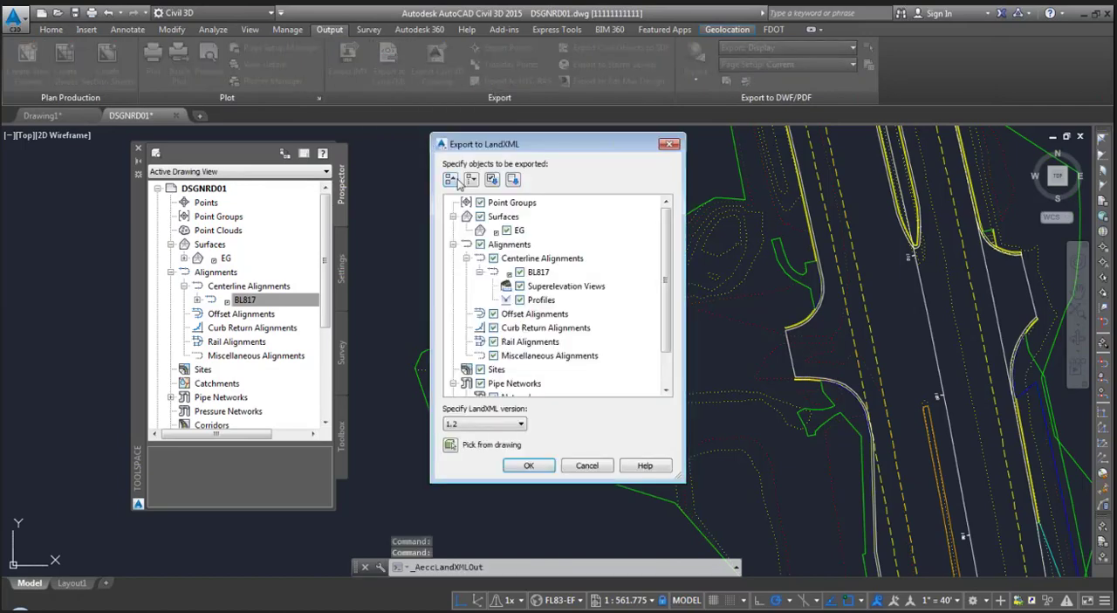
left_click_drag(542, 149, 545, 130)
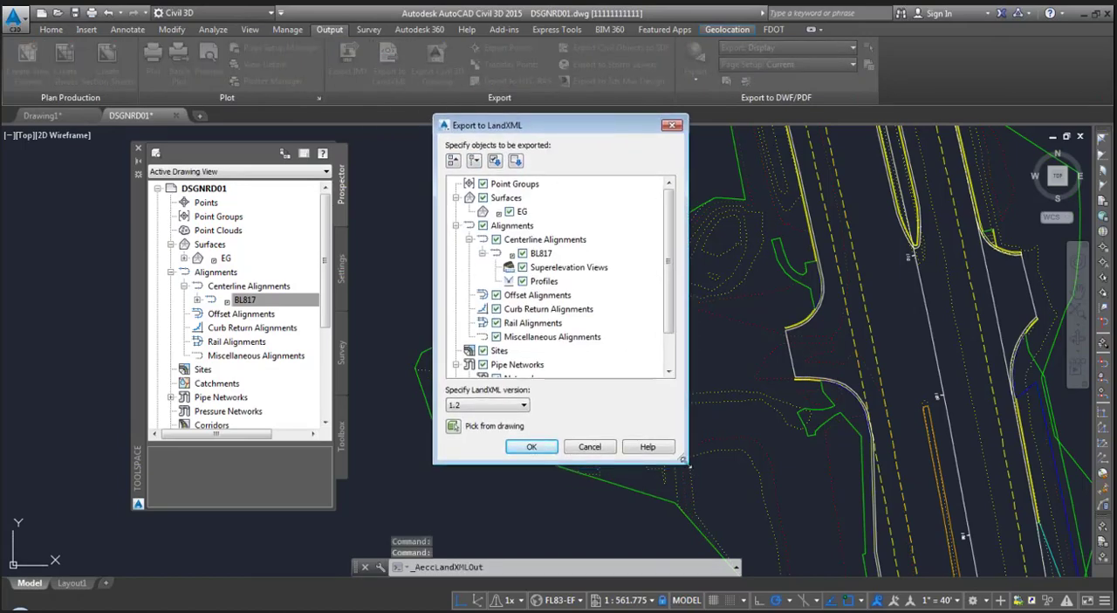
left_click_drag(682, 456, 689, 504)
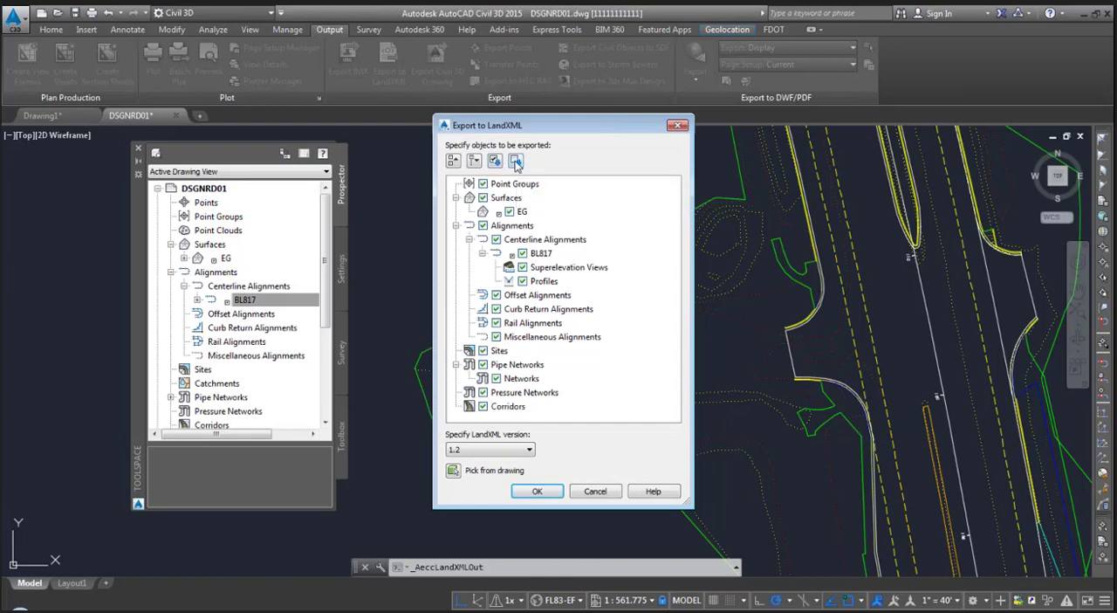
left_click(516, 162)
left_click(482, 198)
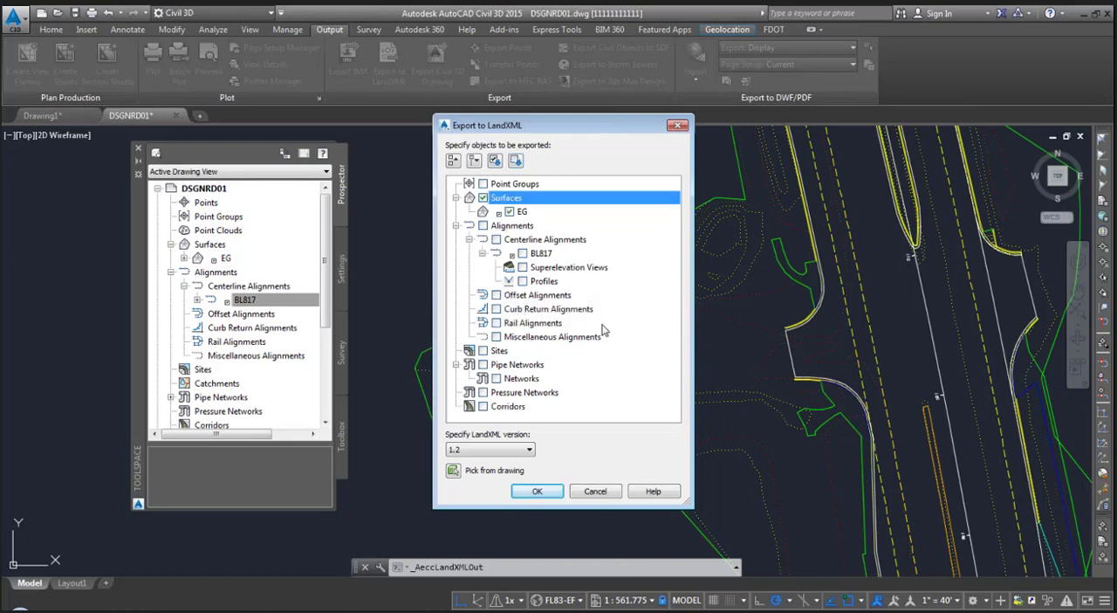
left_click(483, 225)
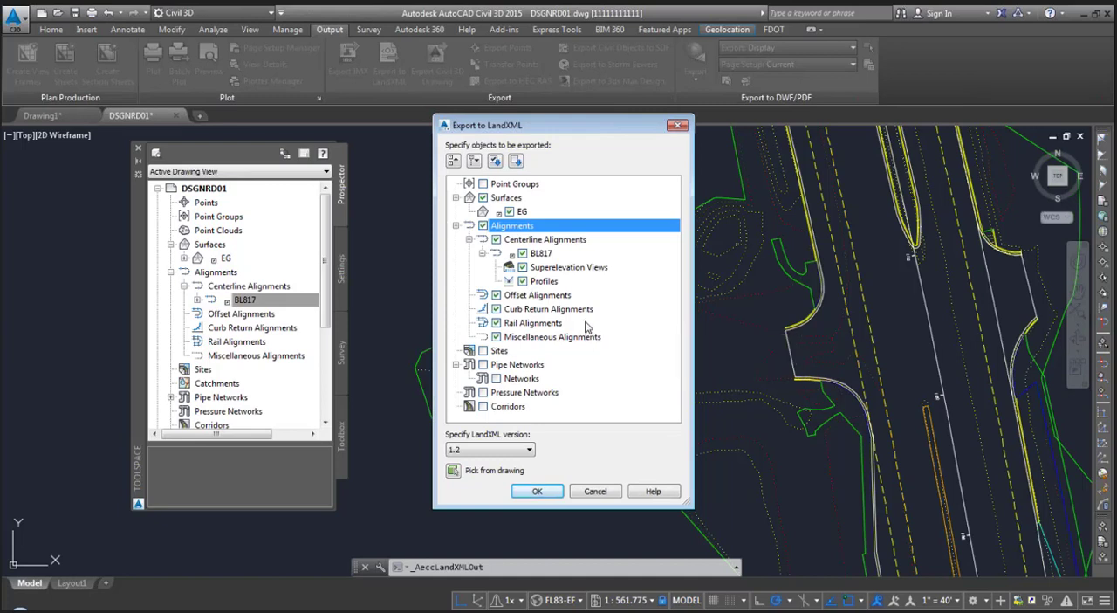
- Choose LandXML version 1.2, proceed to the save location for DSGNRD01.xml and cancel the export
left_click(490, 451)
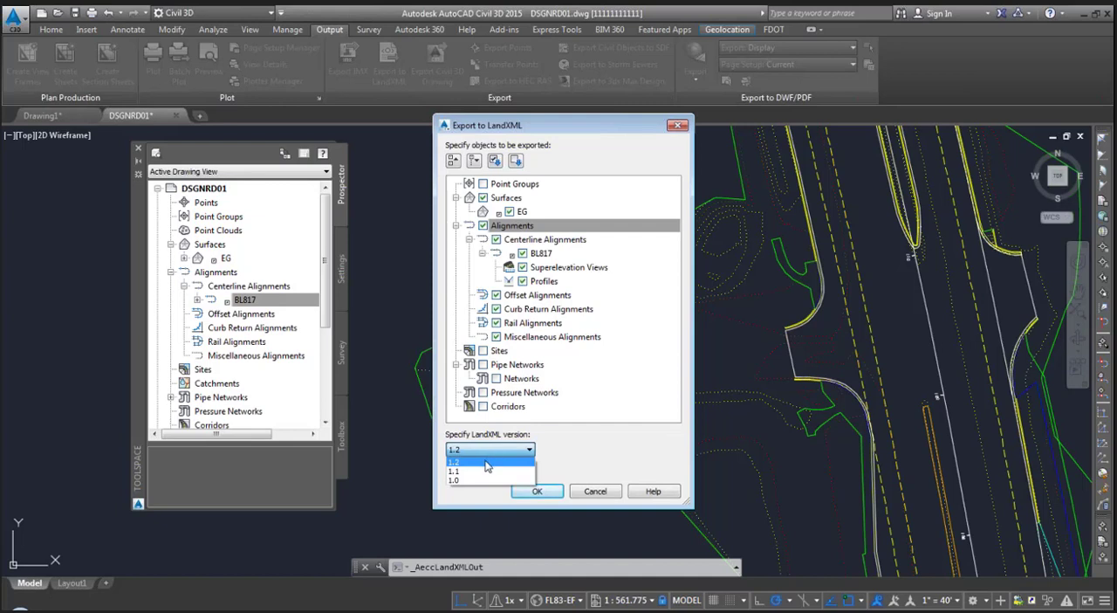
left_click(487, 464)
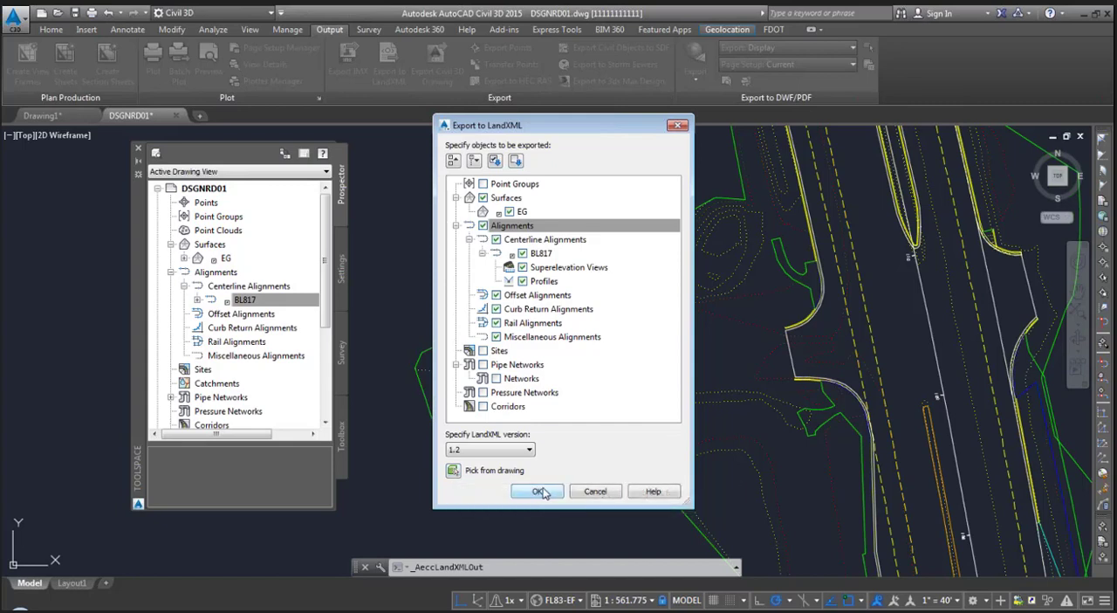
left_click(541, 491)
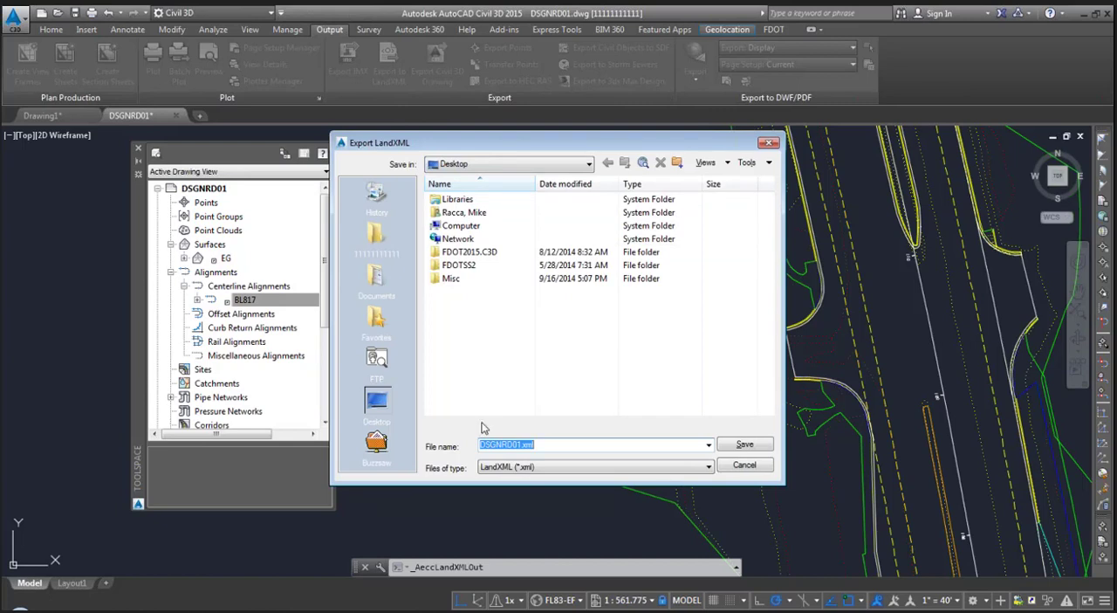
left_click(743, 466)
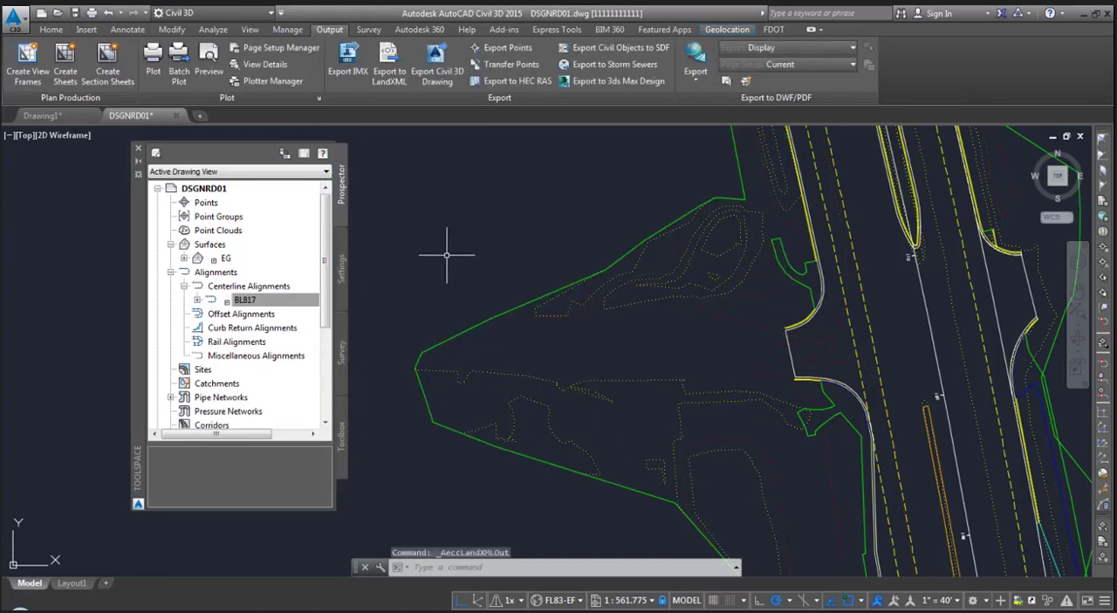
- Start an Export Civil 3D Drawing operation for DSGNRD01 to produce a DWG or DGN file
scroll(511, 237, "down", 2)
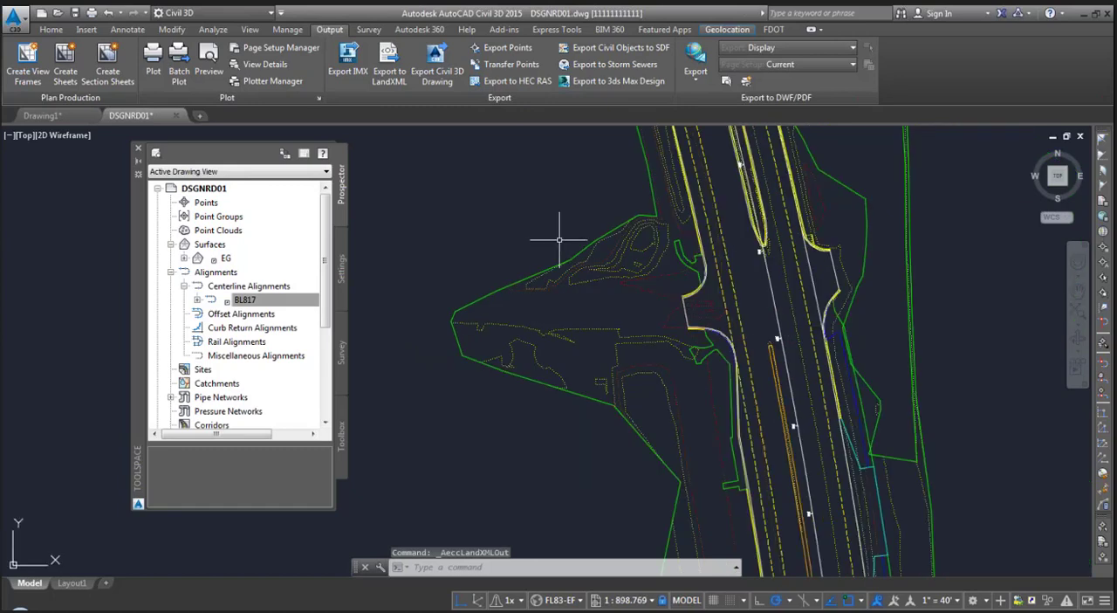
mouse_move(558, 238)
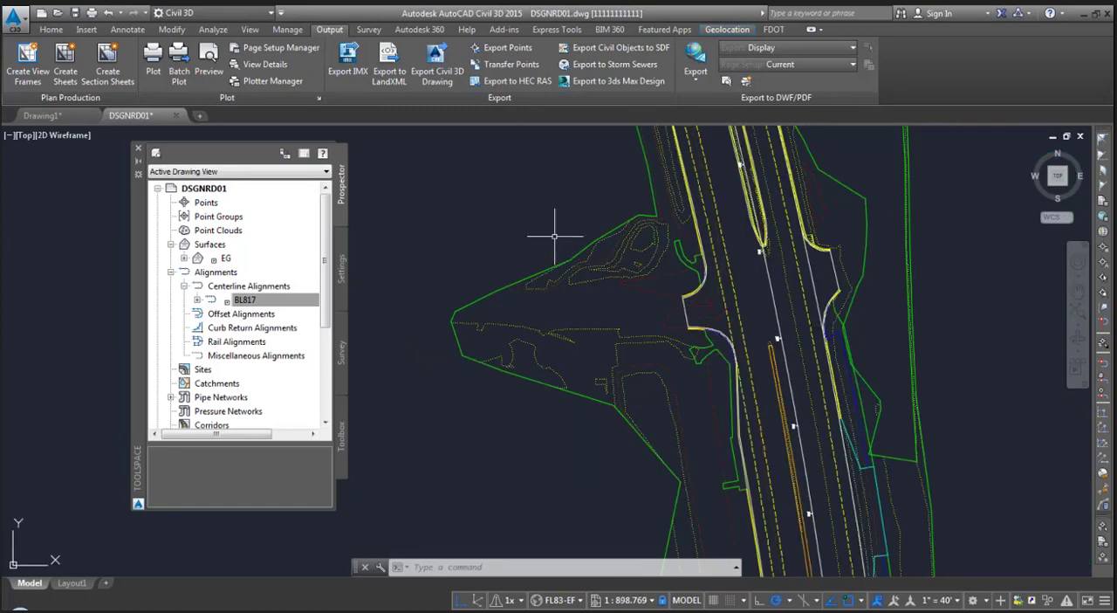
scroll(512, 253, "down", 4)
middle_click_drag(526, 252, 494, 345)
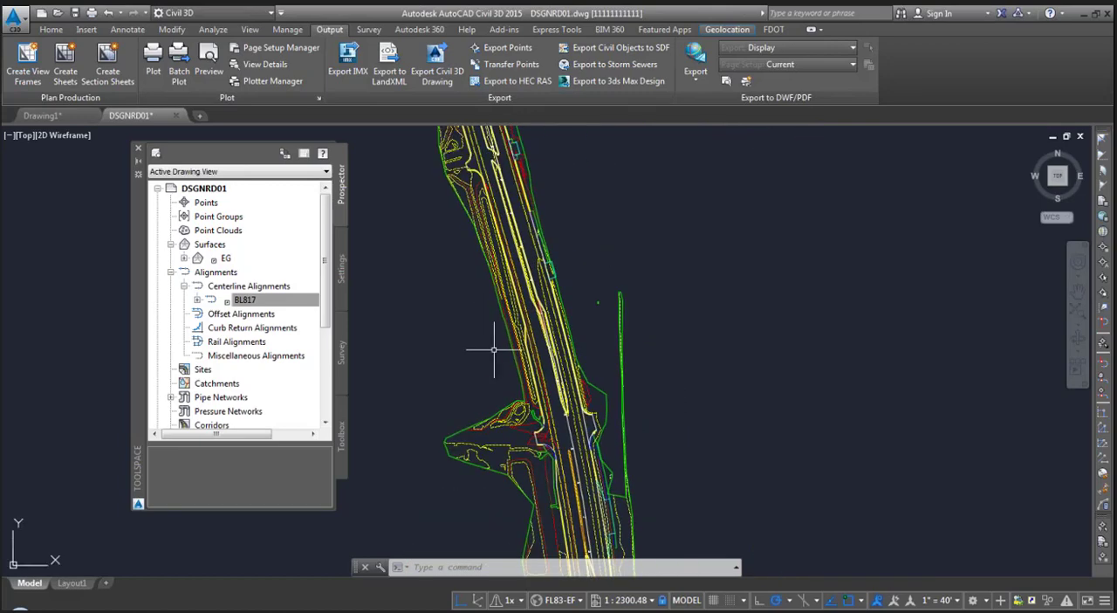
left_click(16, 25)
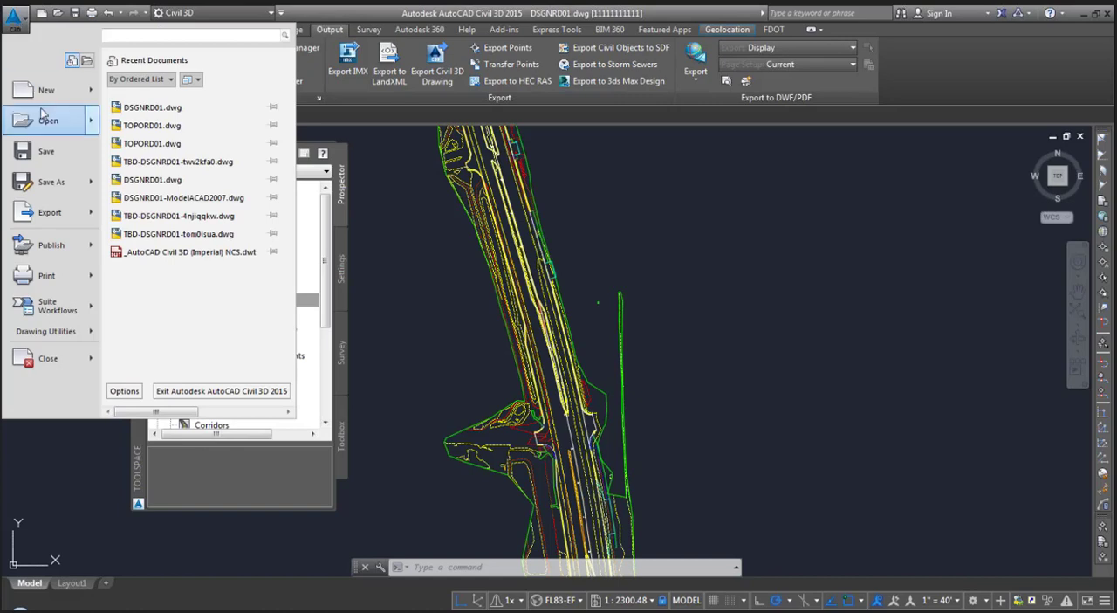
mouse_move(52, 221)
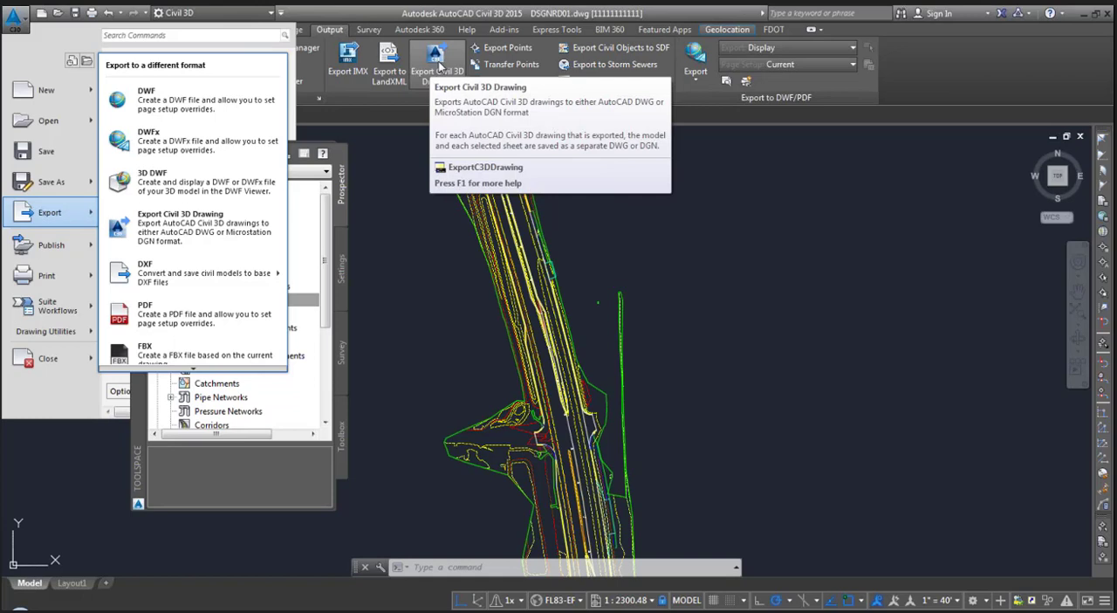
left_click(220, 240)
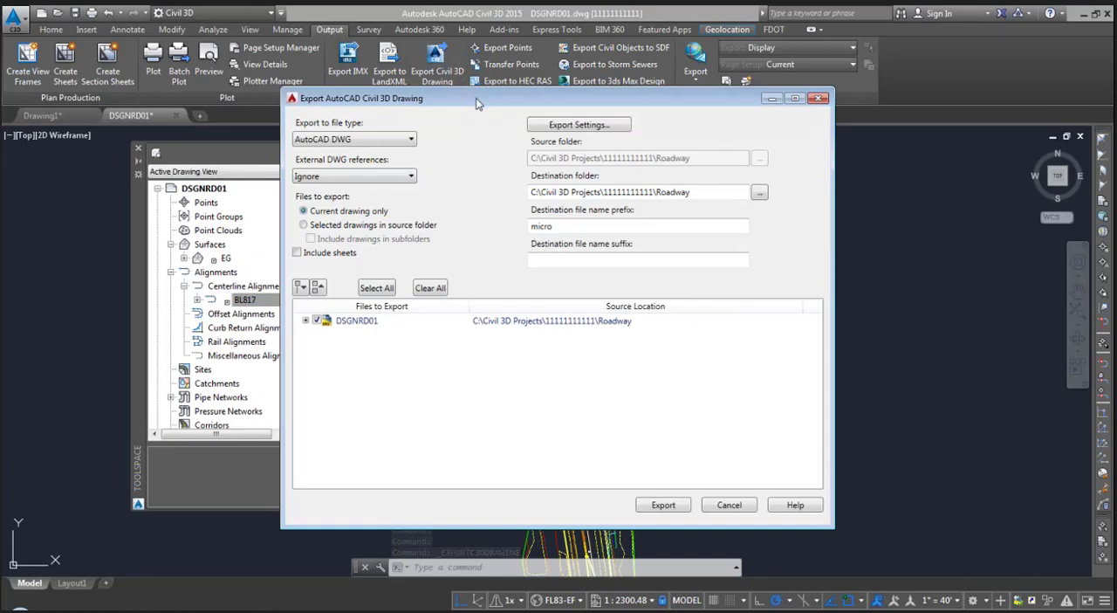
left_click_drag(475, 98, 478, 77)
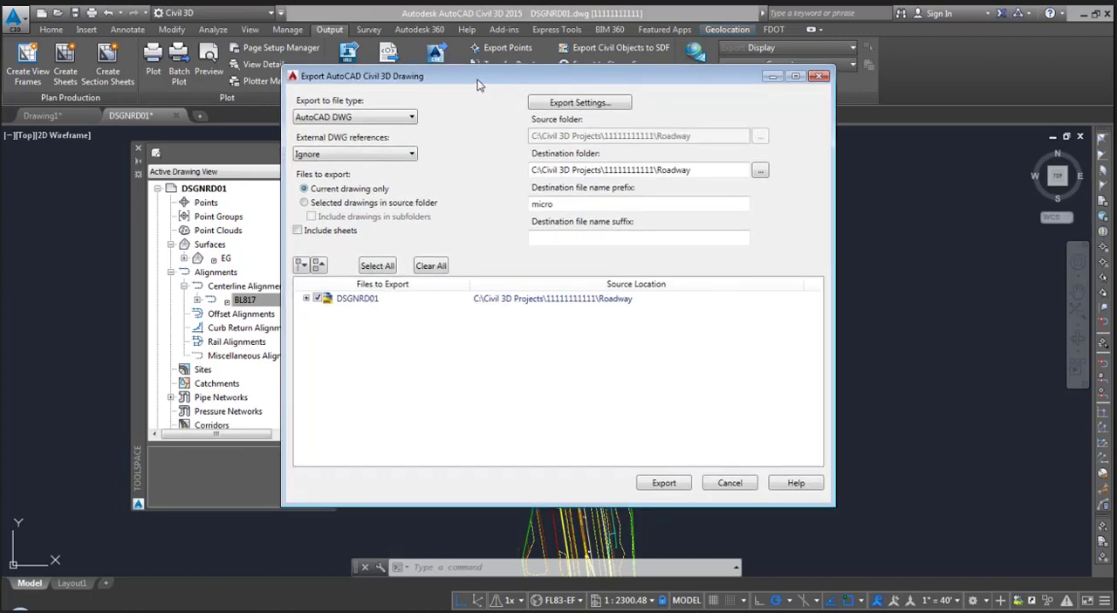
- Choose AutoCAD DWG as the export file type and Ignore for the external DWG references
left_click(392, 119)
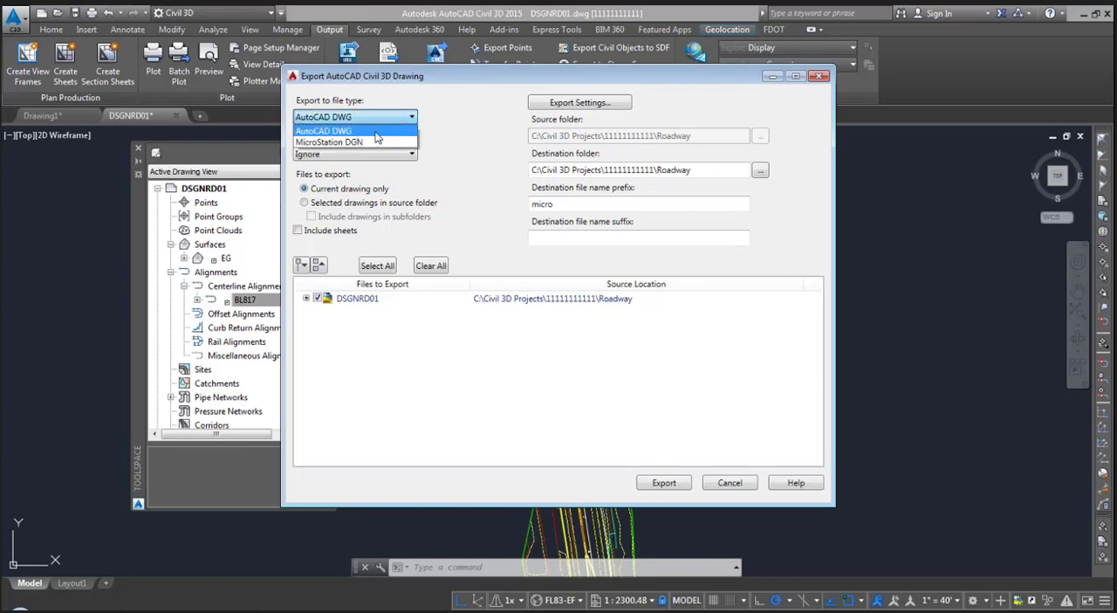
left_click(377, 133)
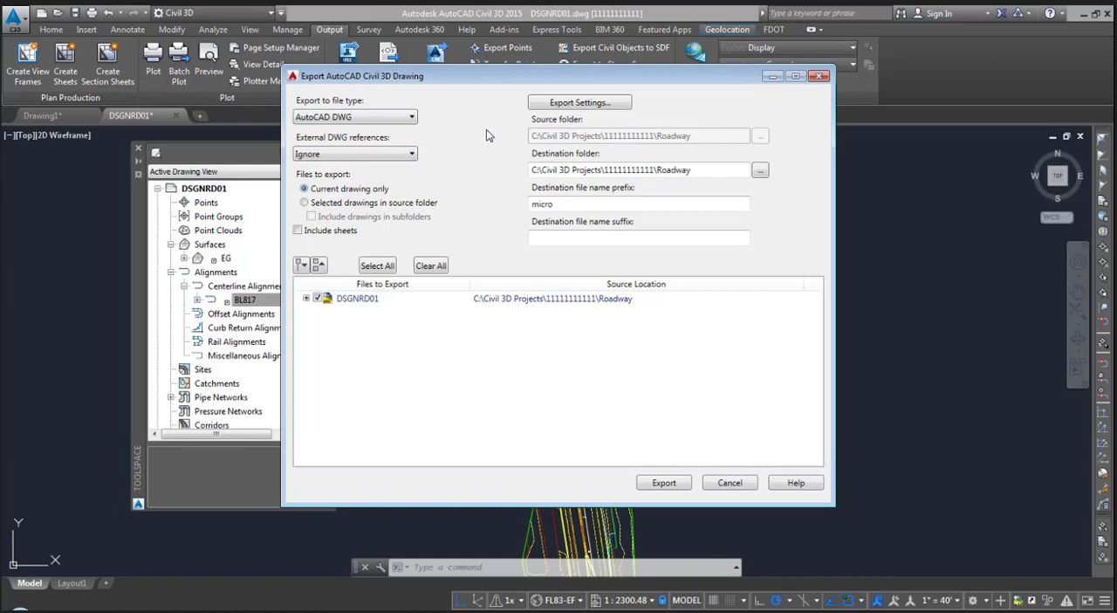
left_click(390, 155)
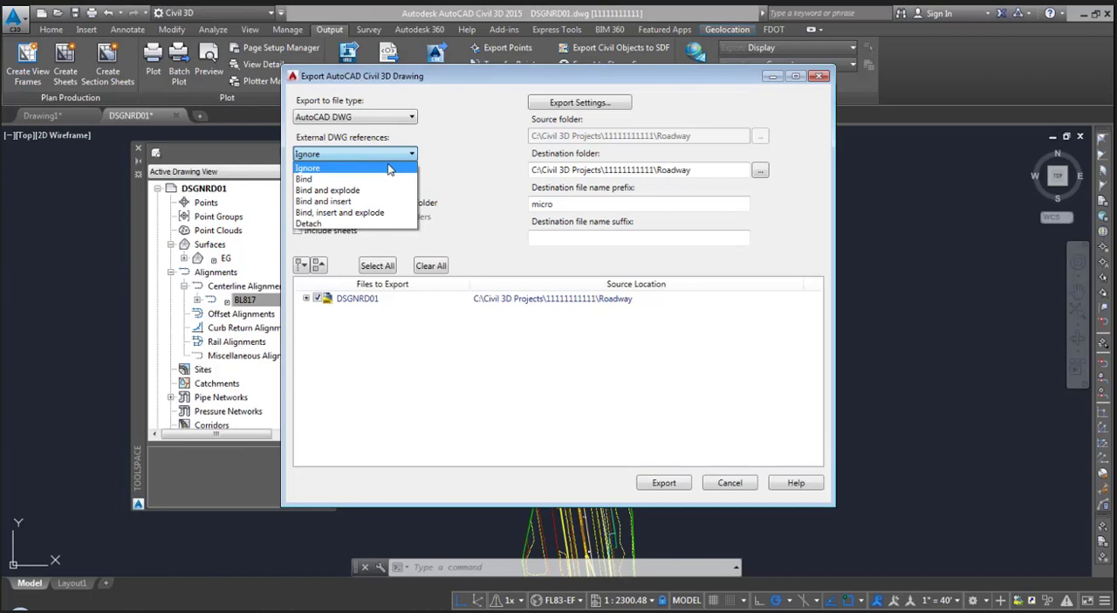
left_click(389, 168)
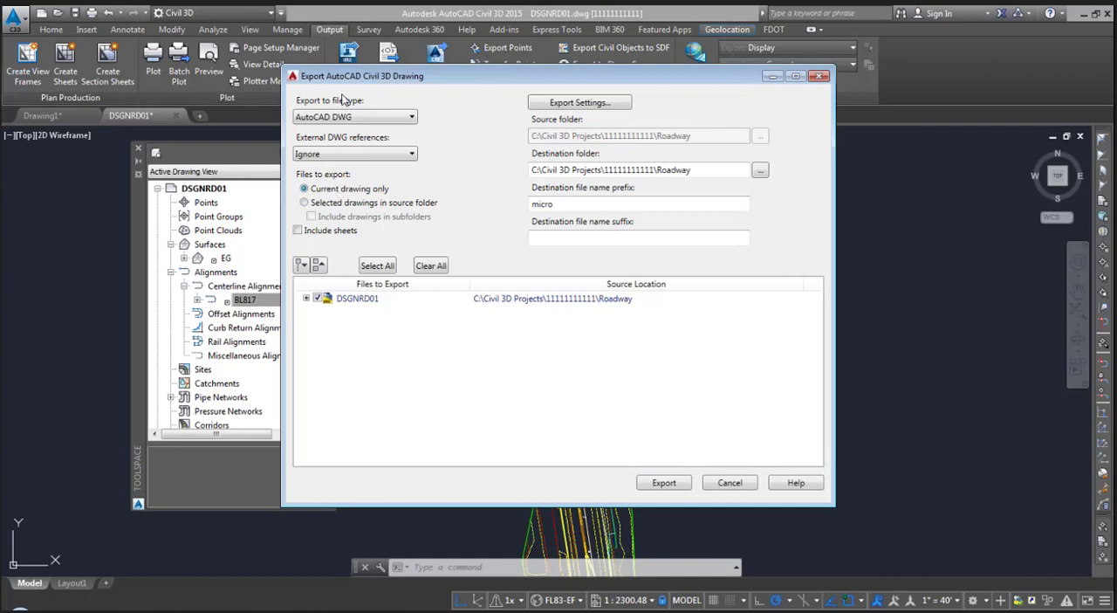
left_click_drag(511, 82, 515, 81)
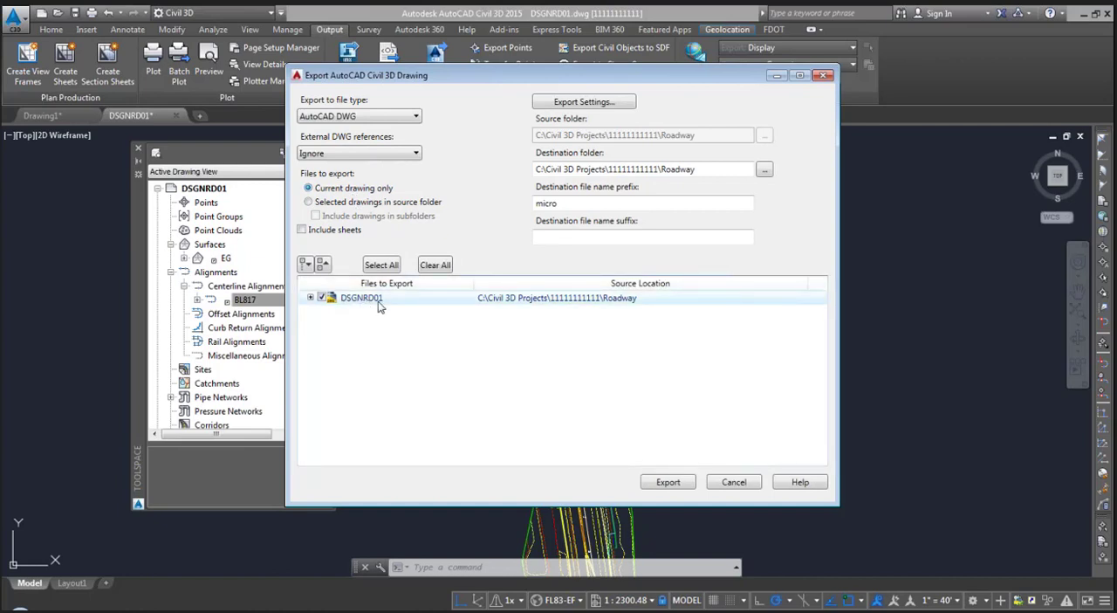
- Check the drawings offered from the source folder with subfolders included, and return to exporting the current drawing only
left_click(366, 206)
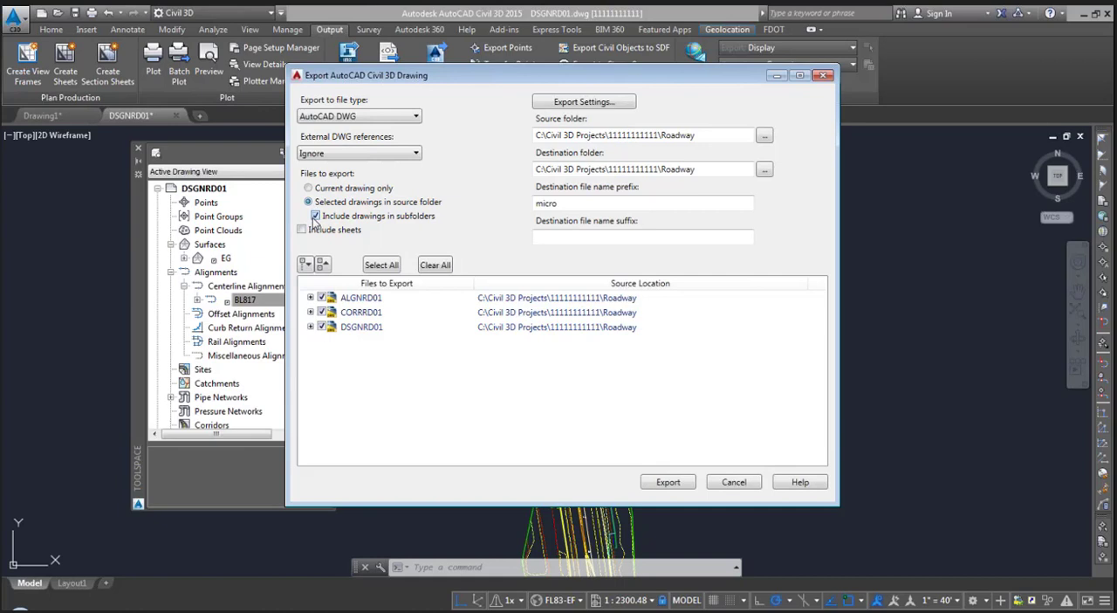
left_click(315, 216)
left_click(328, 188)
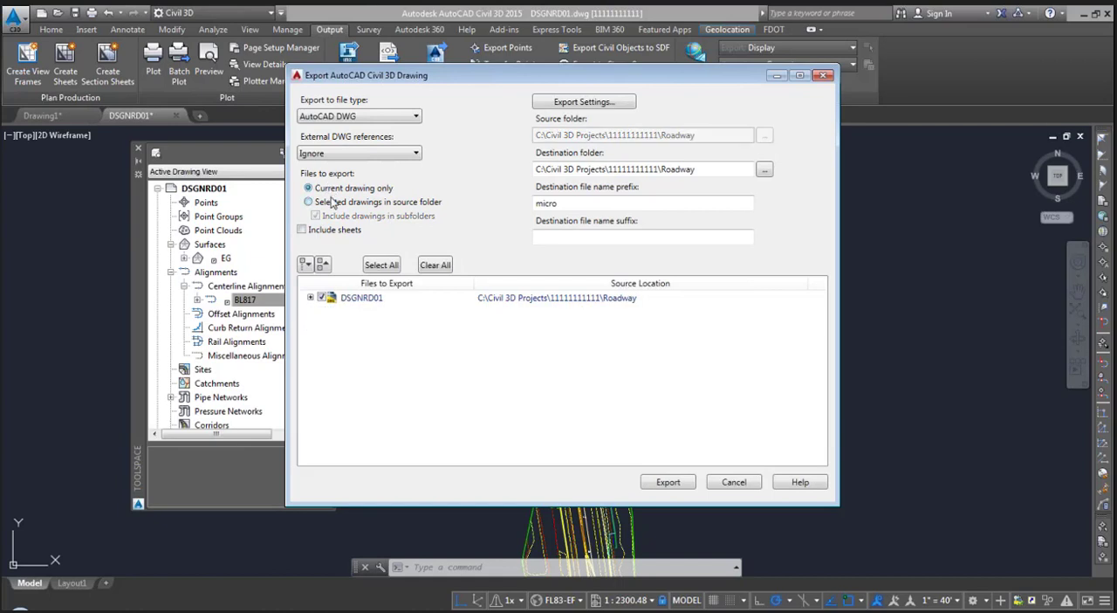
- Choose 2007 as the DWG file version in the export settings and accept them
left_click(580, 105)
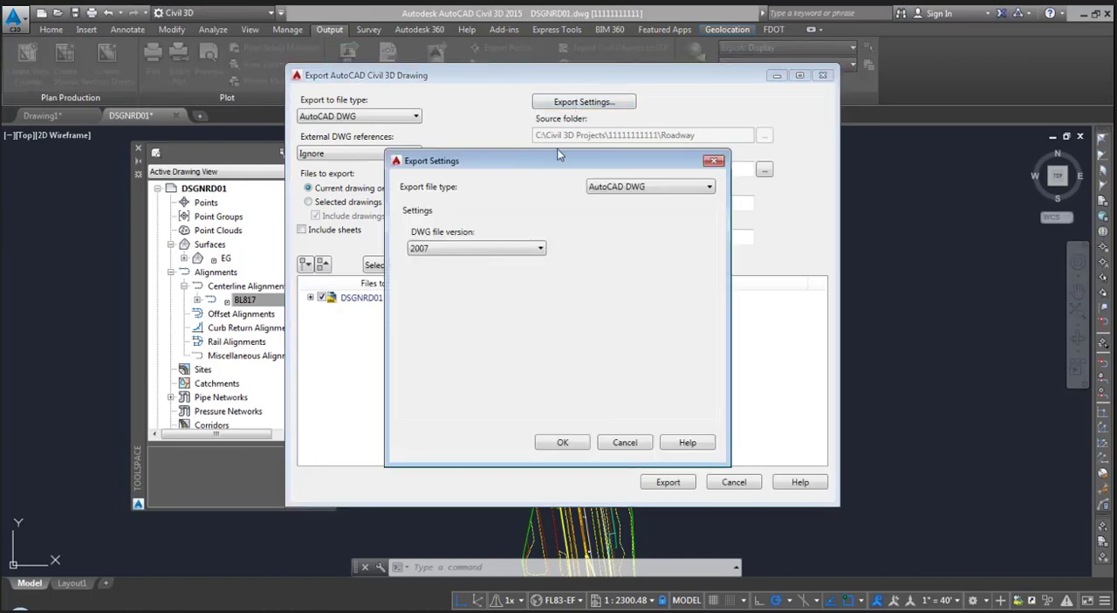
left_click_drag(552, 158, 558, 123)
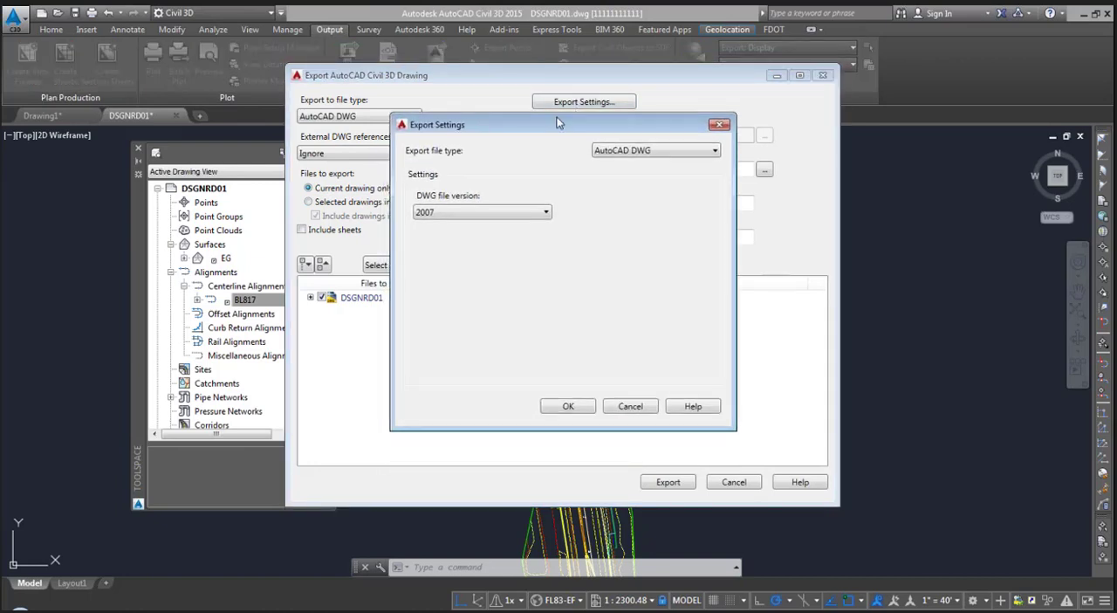
left_click(494, 213)
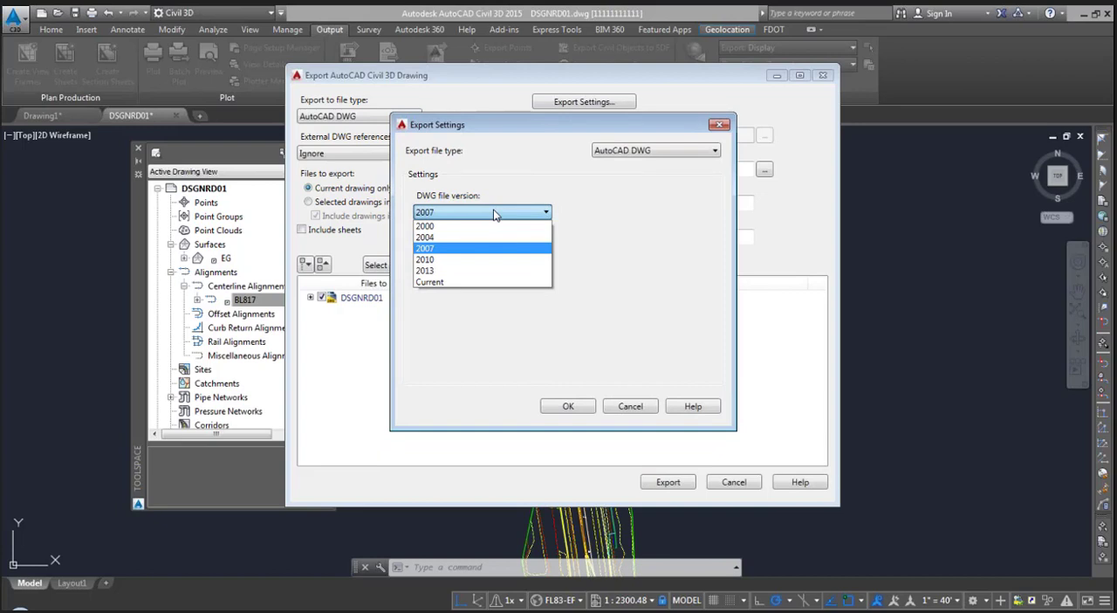
left_click(467, 253)
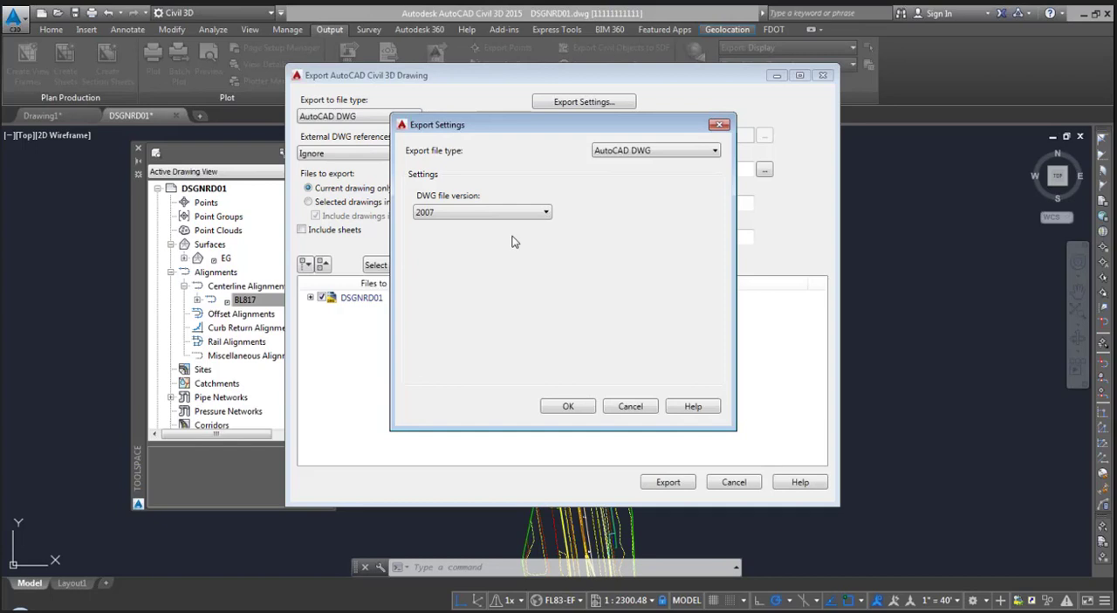
left_click(568, 407)
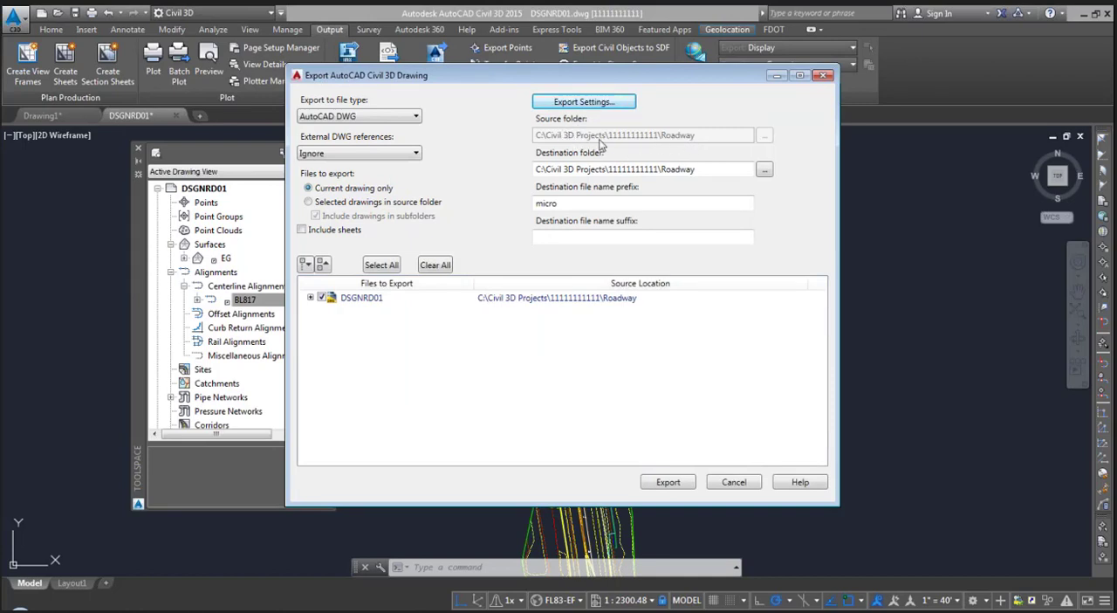
- Limit the export to the current drawing, clear the destination file name prefix and set the suffix to ACAD2007
left_click(349, 202)
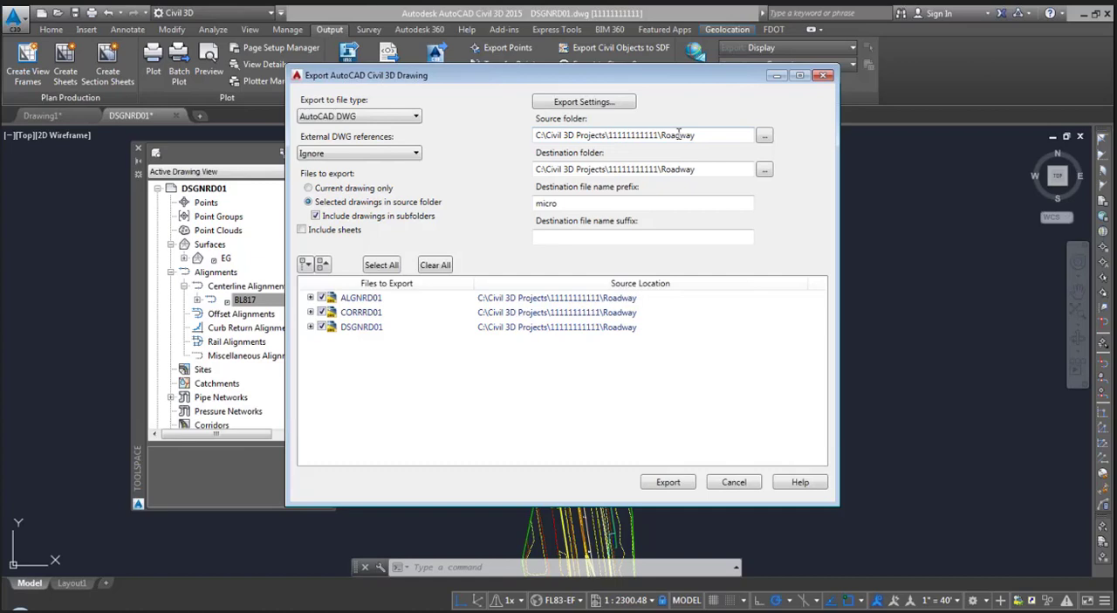
left_click(351, 191)
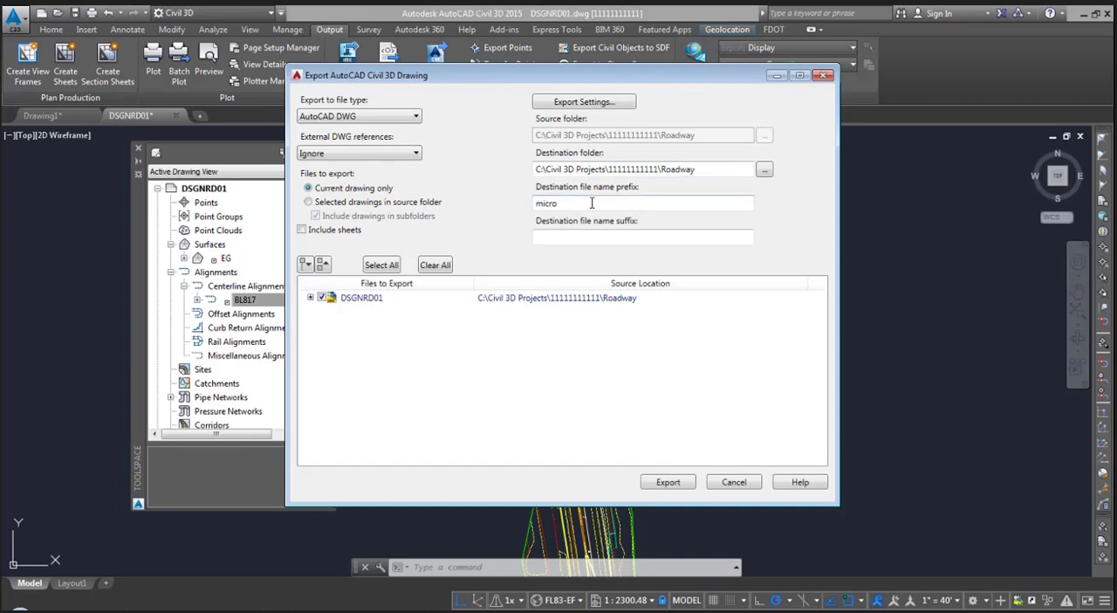
left_click_drag(579, 202, 519, 210)
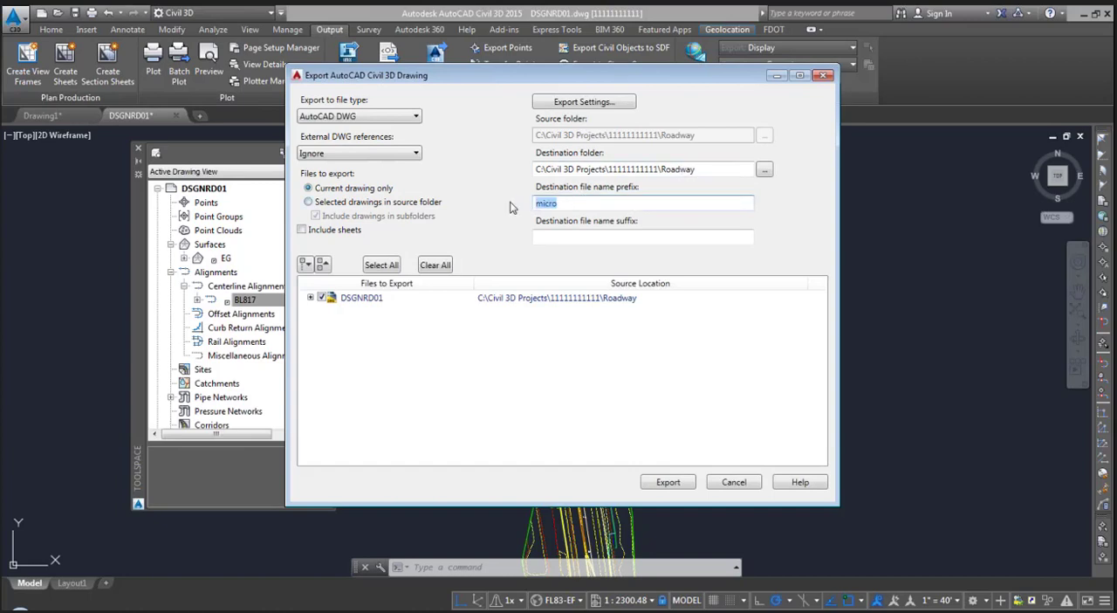
key("BackSpace")
left_click(567, 237)
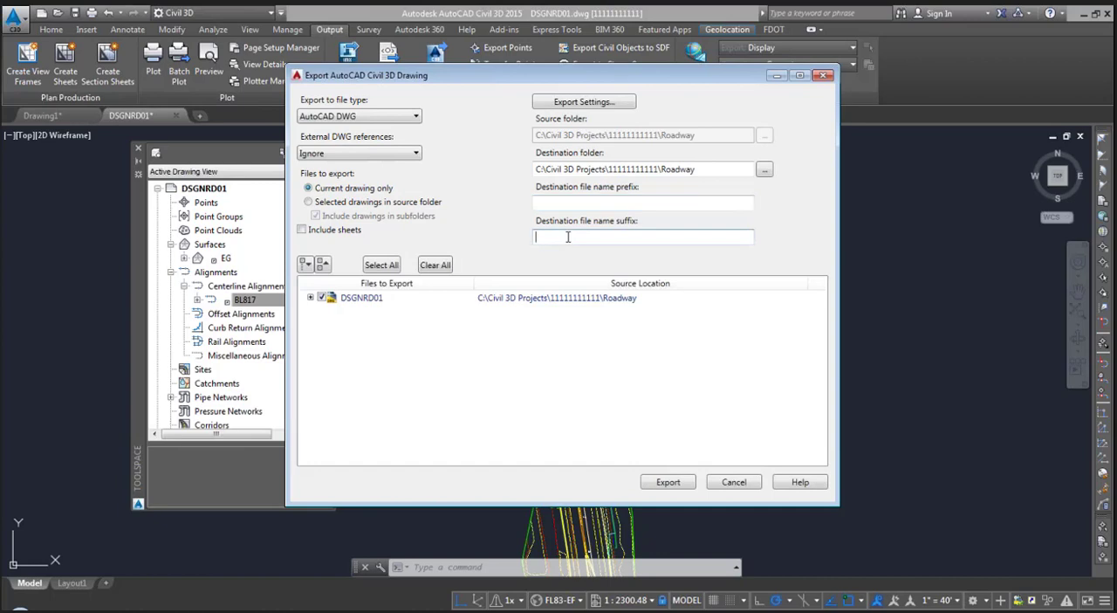
type("ACAD2007")
- Export the drawing to DWG and close the messages, export status, export dialog and warning notification
left_click(666, 482)
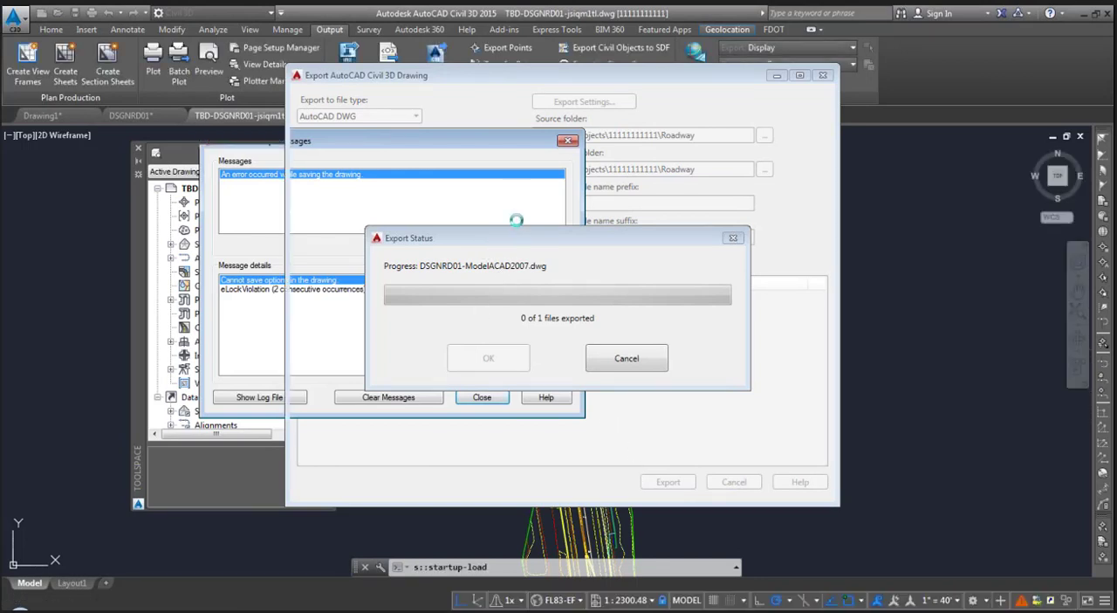
left_click(568, 141)
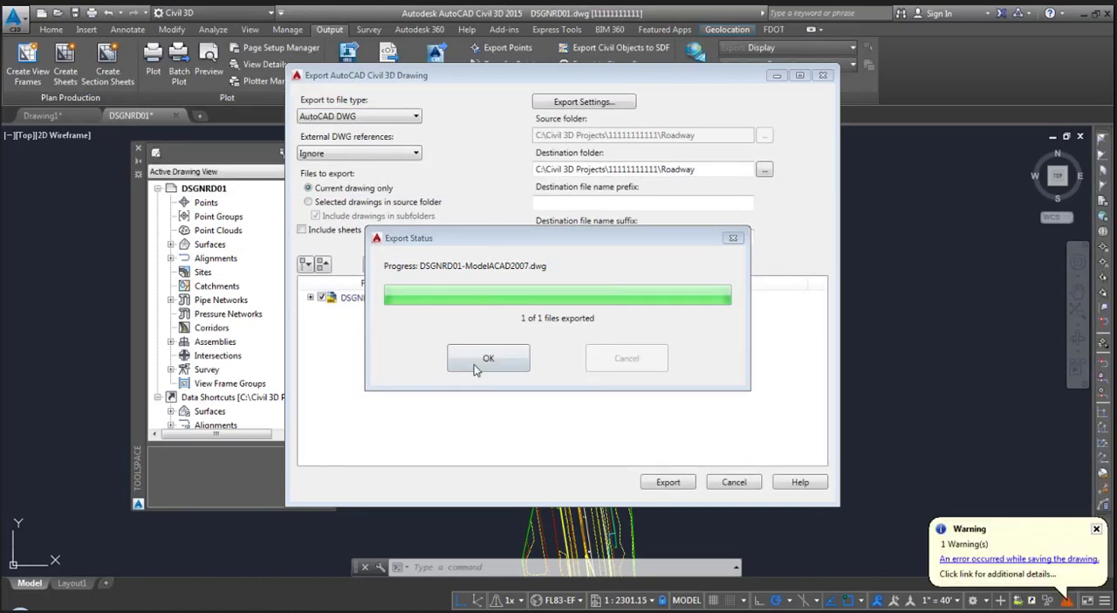
left_click(480, 361)
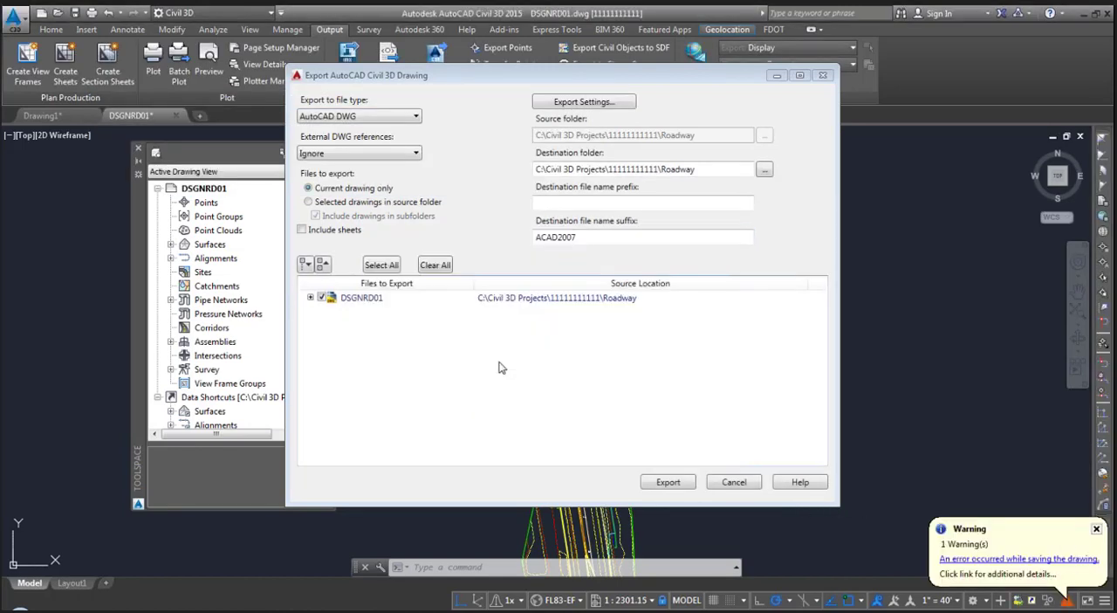
left_click(823, 78)
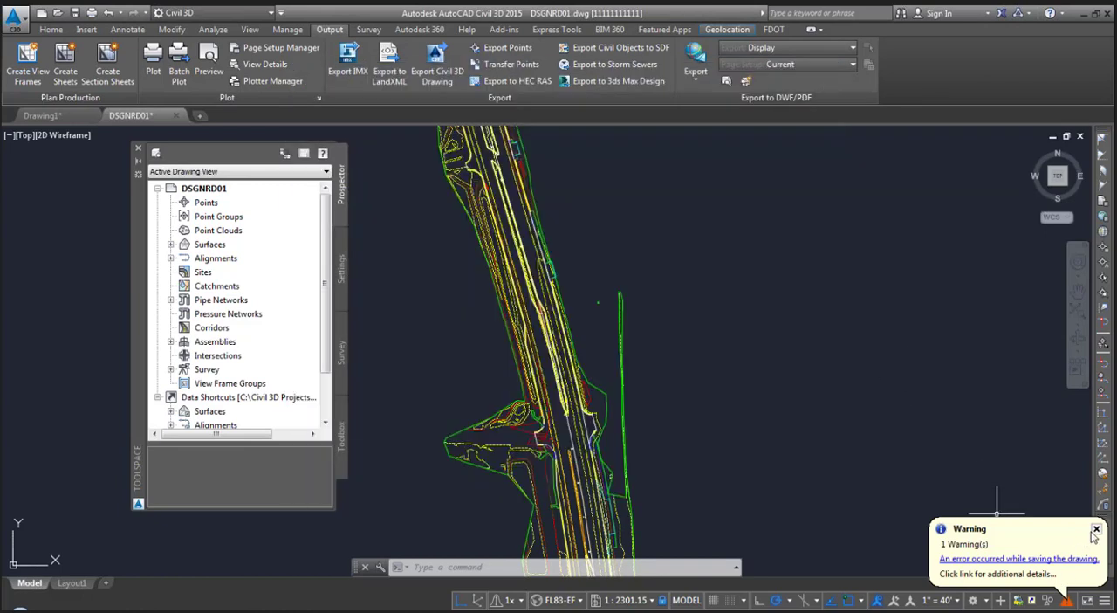
left_click(1097, 529)
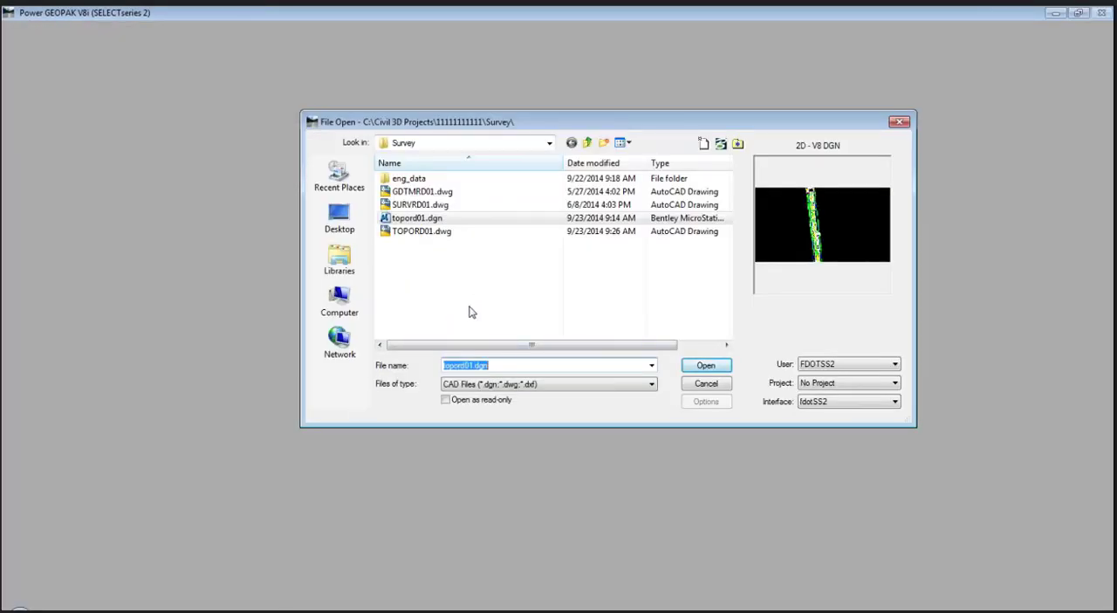
- Switch to the PowerPoint presentation and advance to the slide on importing an FDOT DWG file into Microstation
key("alt+Tab")
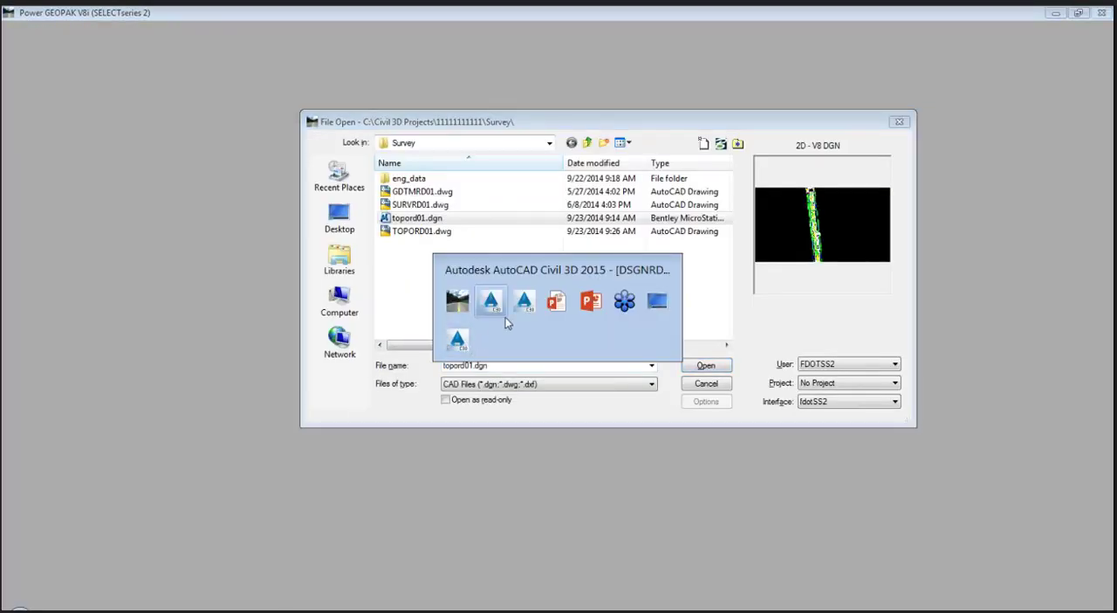
left_click(555, 302)
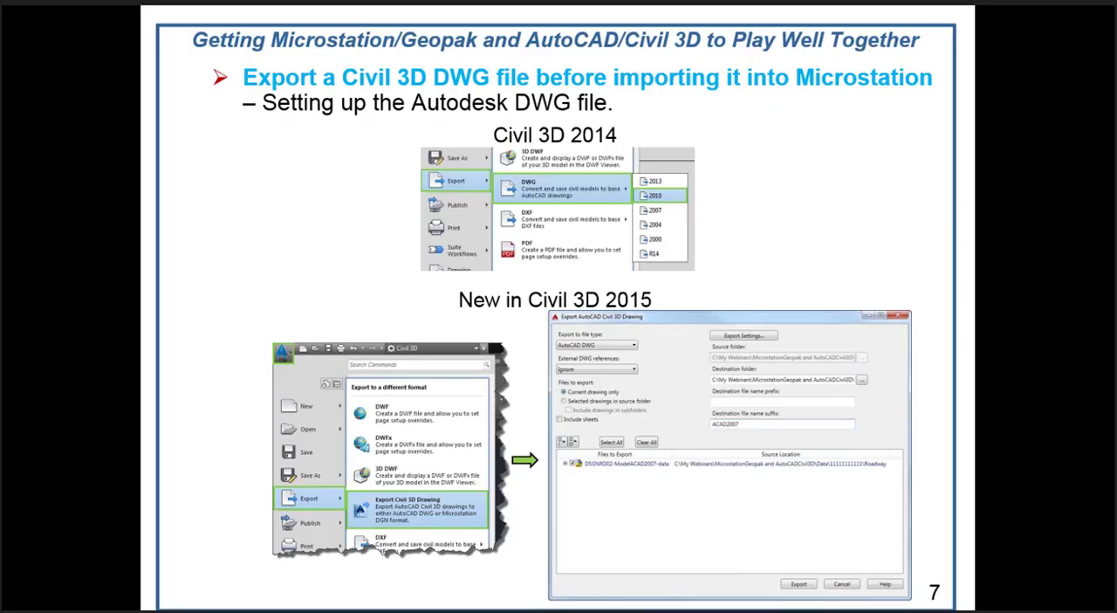
key("Right")
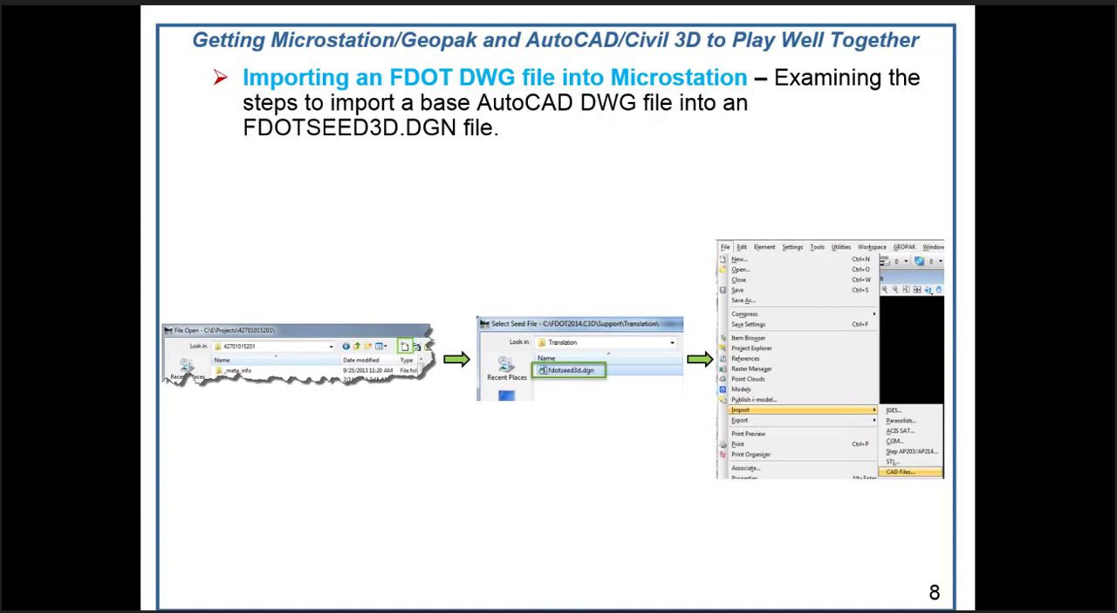
- Switch to Power GEOPAK and start a new design file in the Survey folder
key("alt+Tab")
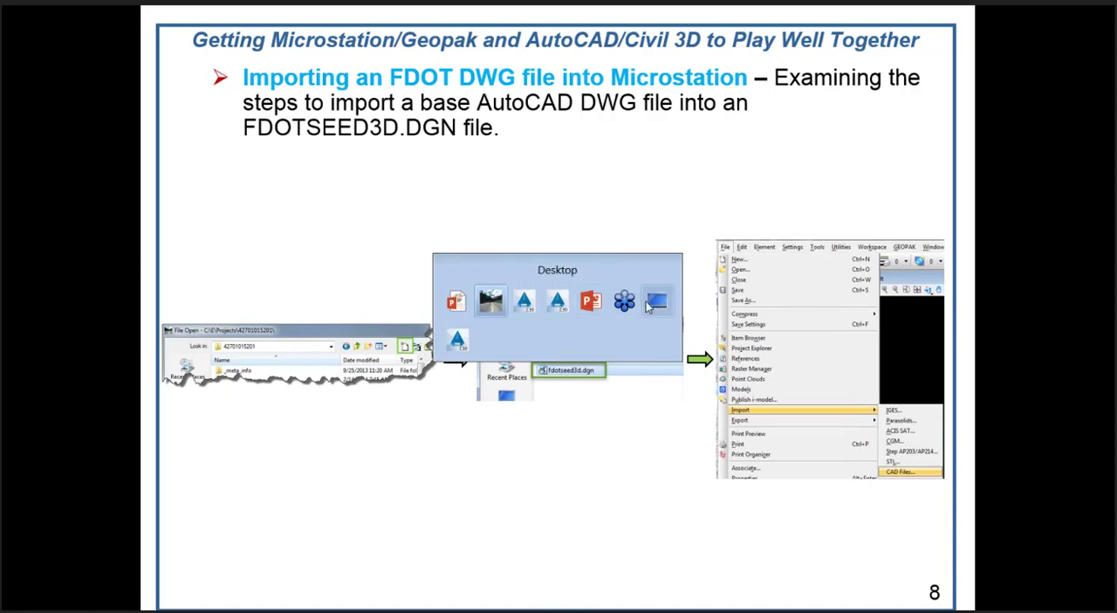
left_click(502, 306)
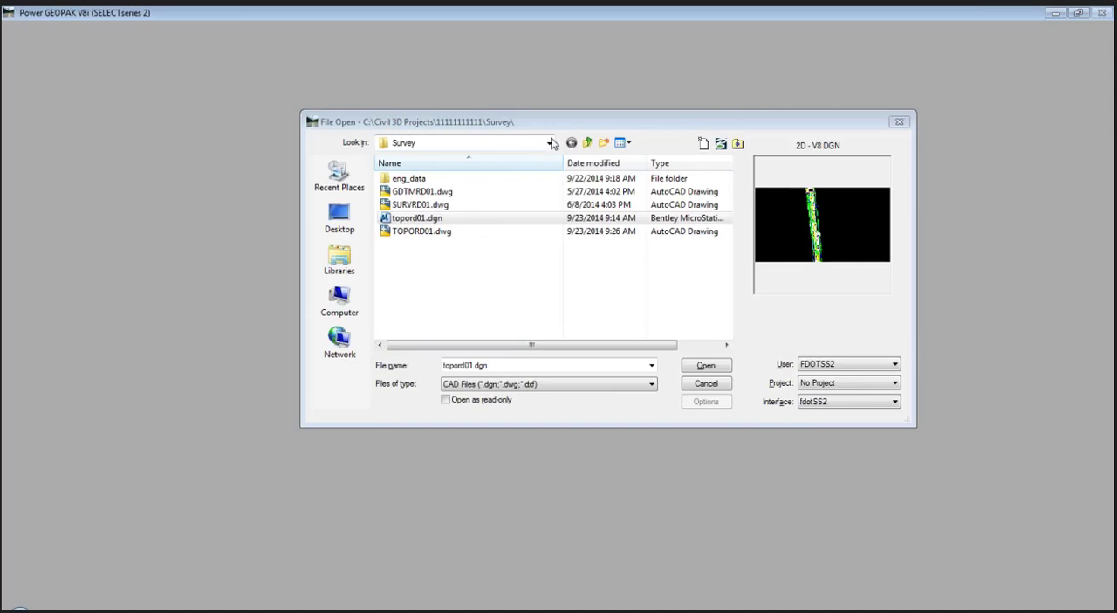
left_click(704, 144)
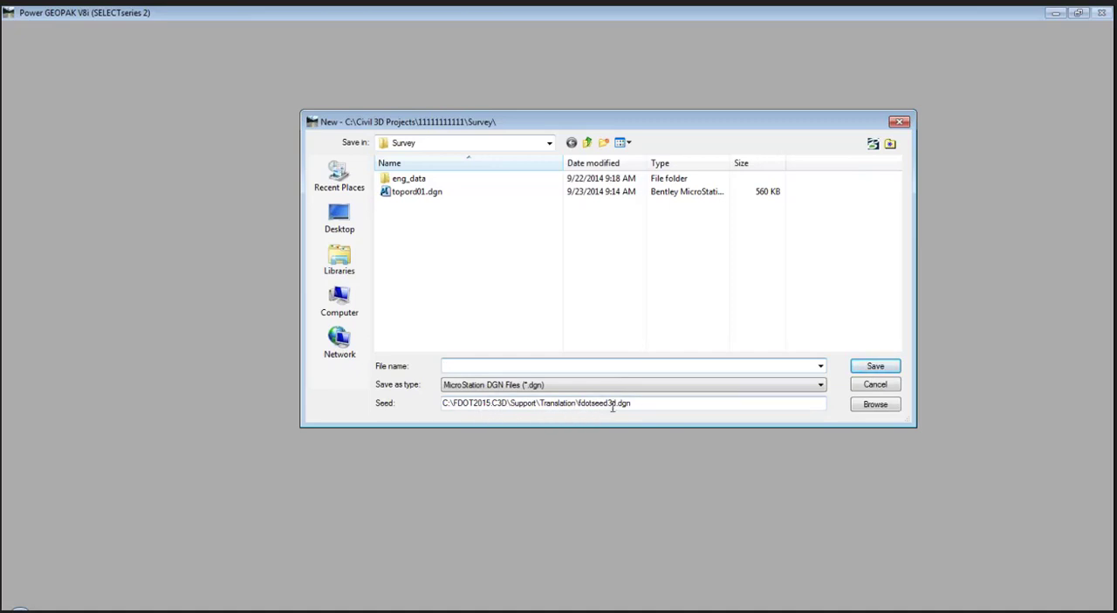
- Select fdotseed3d.dgn from C:\FDOT2015.C3D\Support\Translation as the seed file for the new design file
left_click(875, 404)
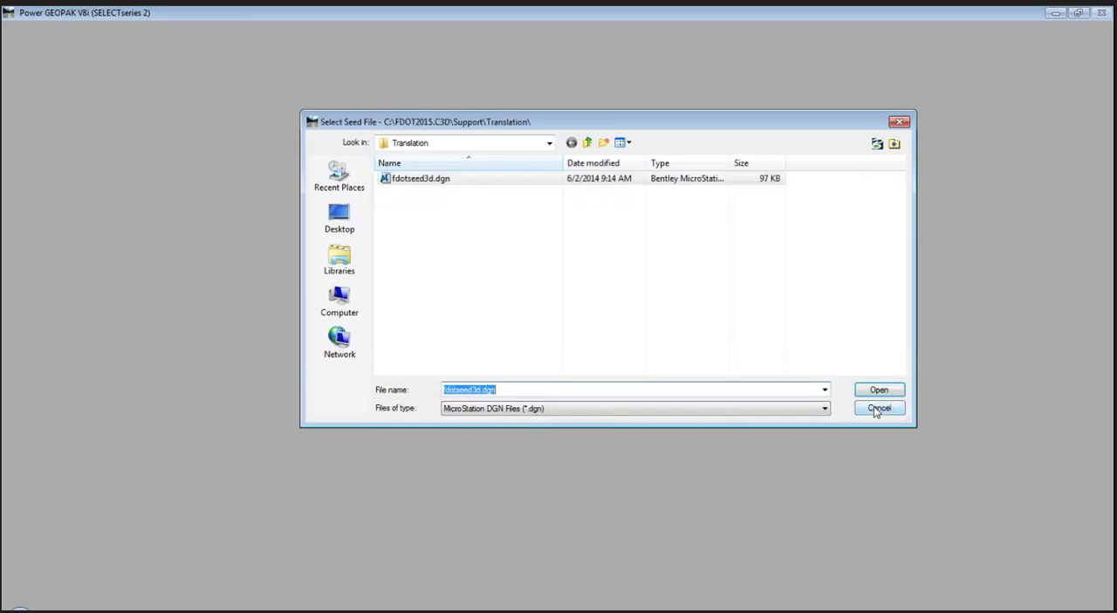
left_click(533, 141)
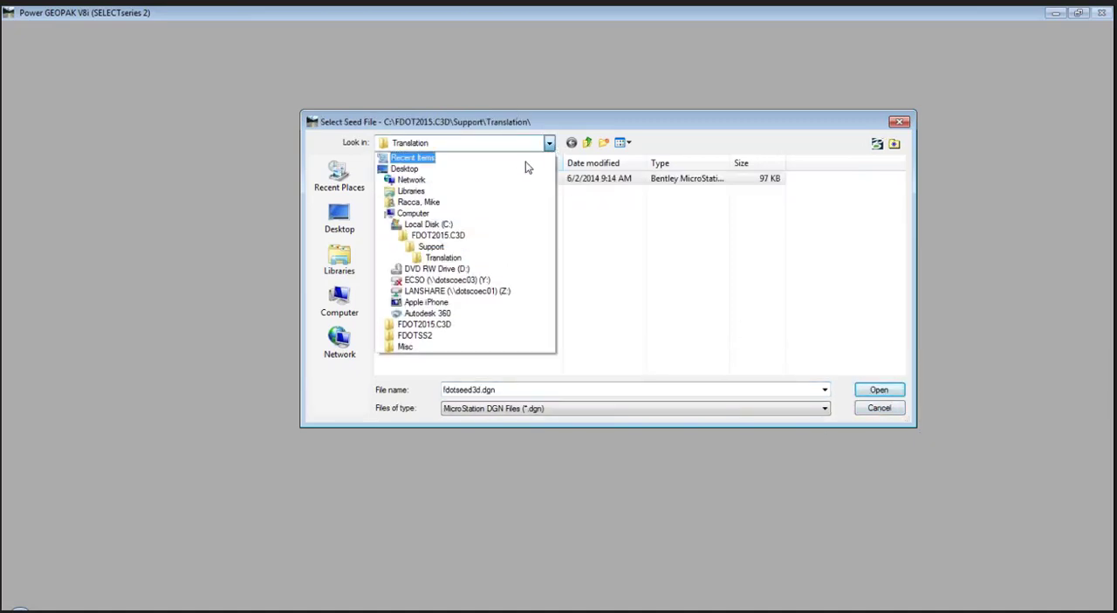
left_click(447, 226)
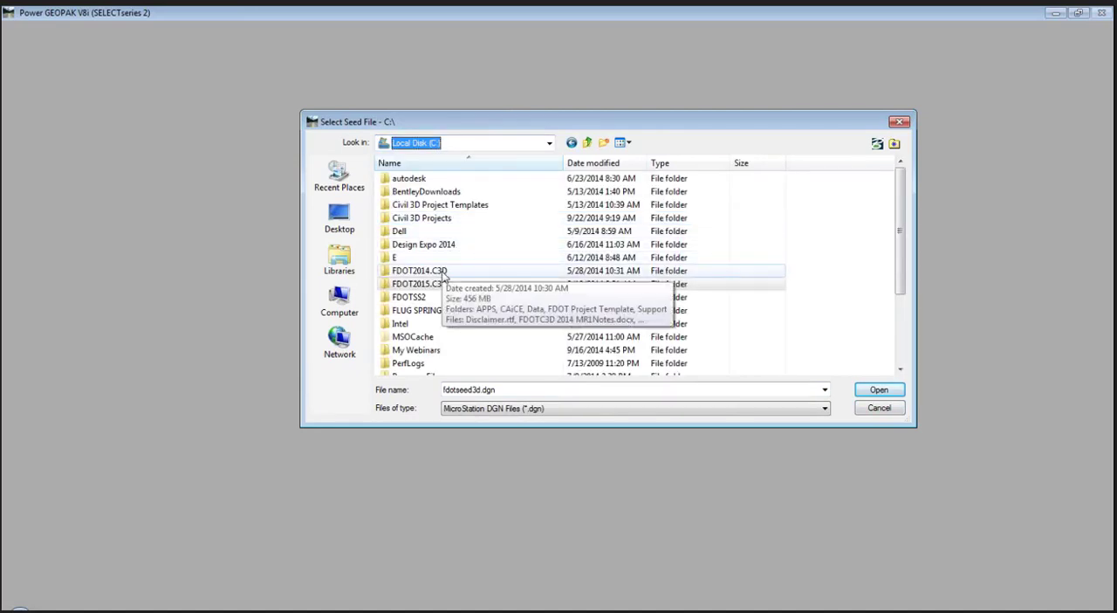
double_click(447, 284)
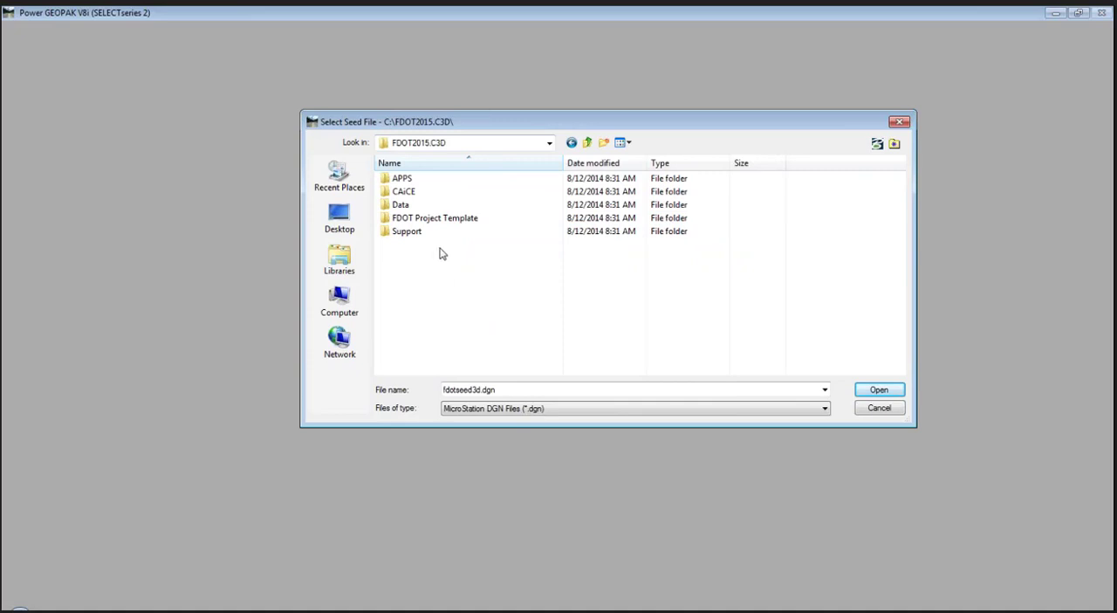
double_click(439, 234)
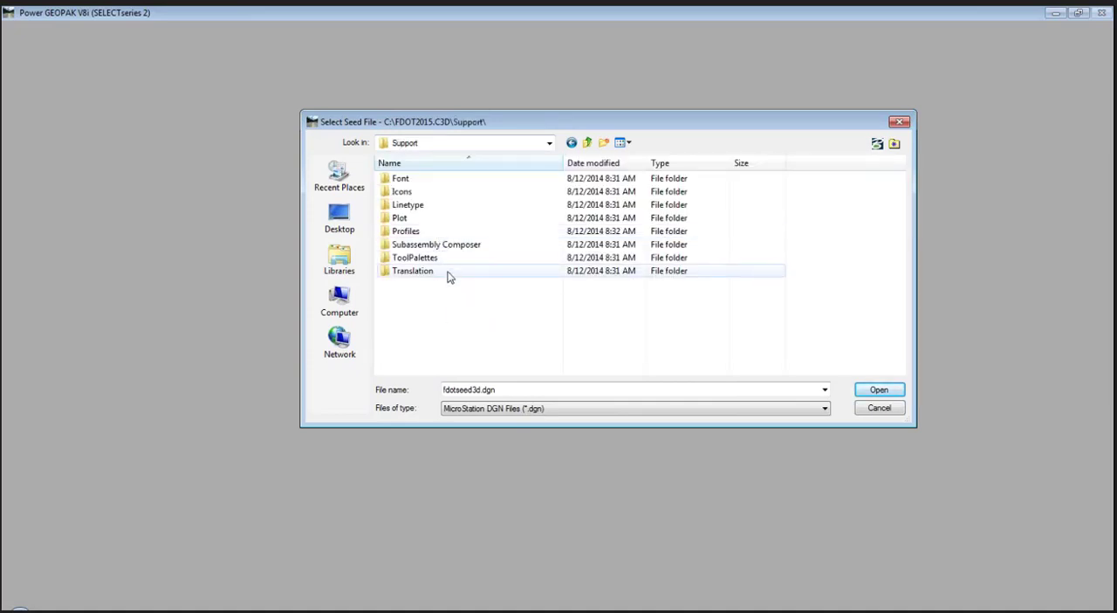
double_click(449, 272)
left_click(432, 180)
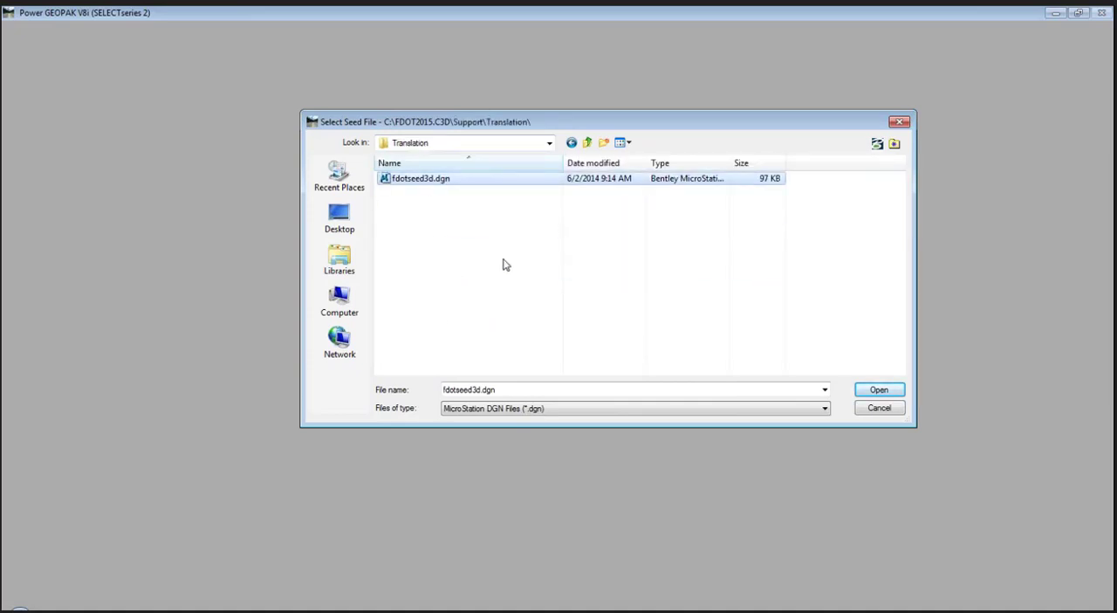
left_click(879, 392)
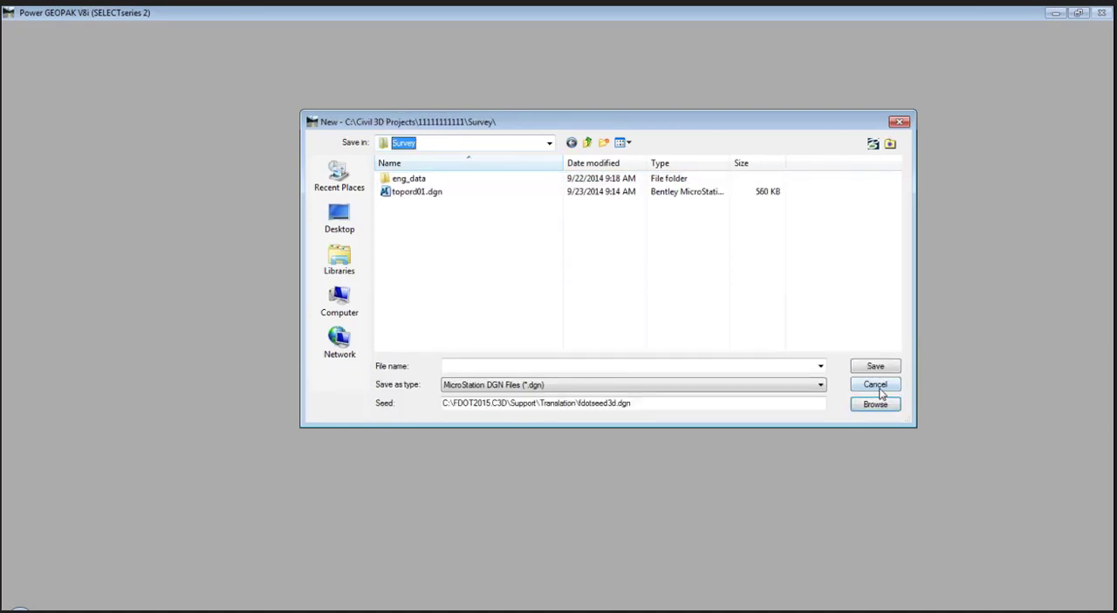
- Name the new design file DSGNRD01 and save it in the Survey folder
left_click(469, 366)
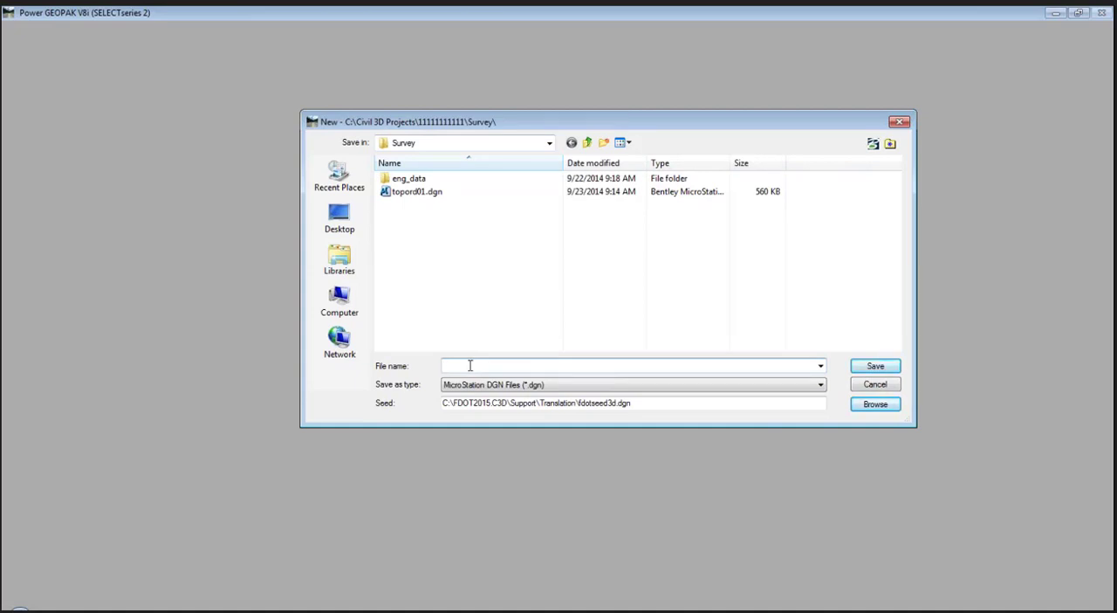
type("DSGNRD01")
left_click(871, 367)
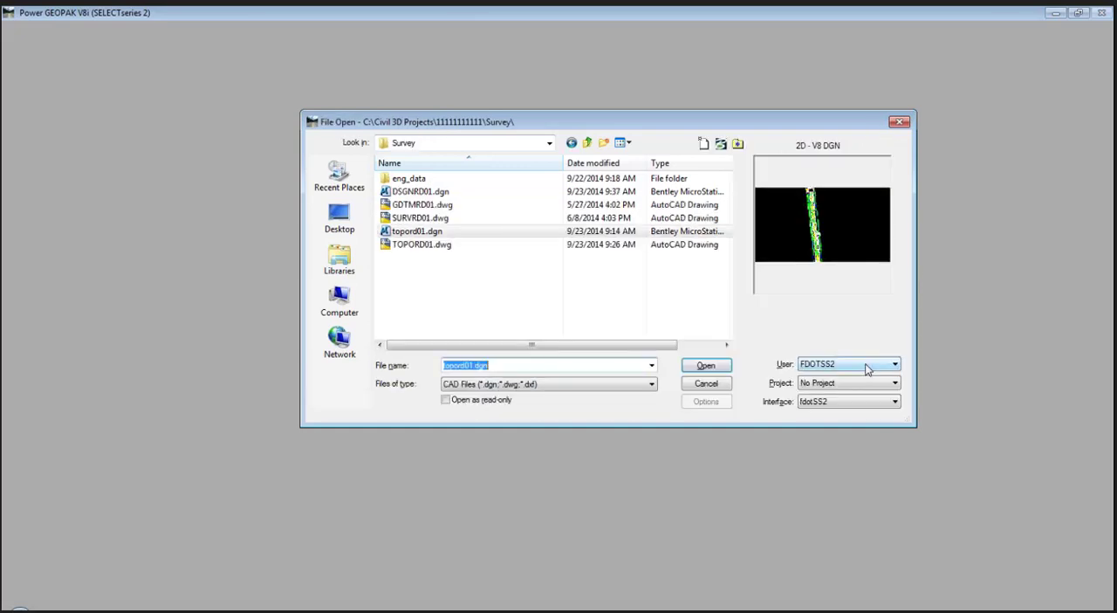
- Open DSGNRD01.dgn from the Survey folder and close the COGO Preferences and the other preferences dialog behind it
left_click(428, 193)
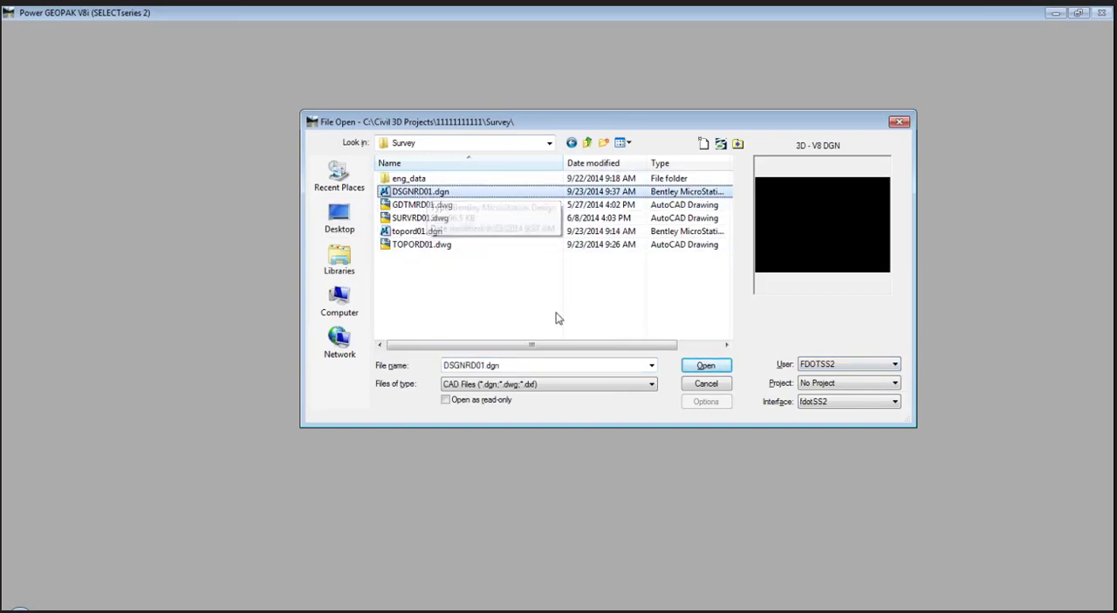
left_click(707, 368)
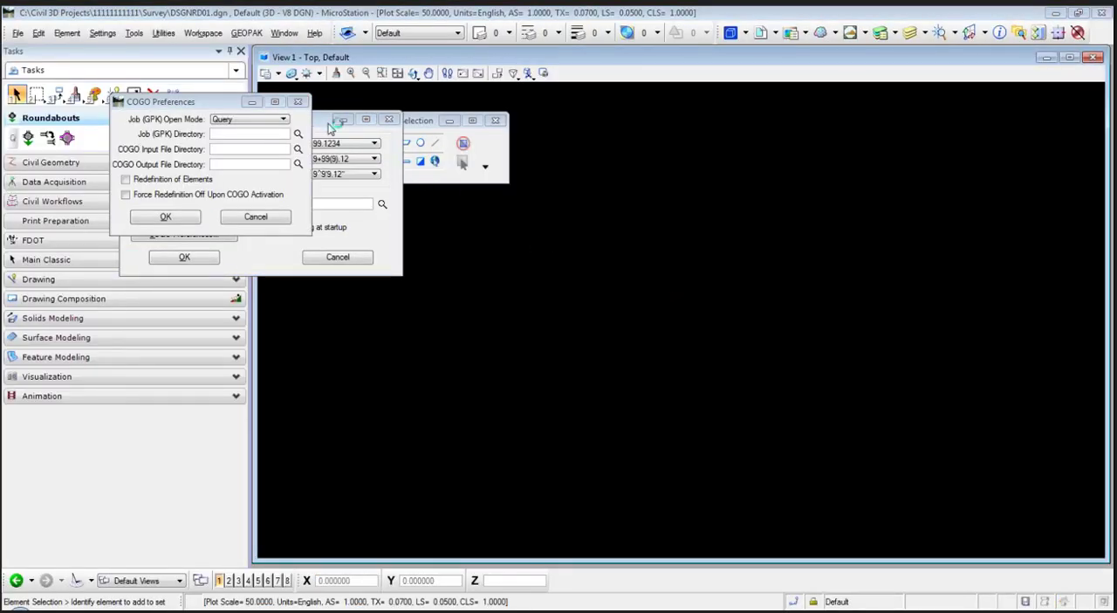
left_click(298, 102)
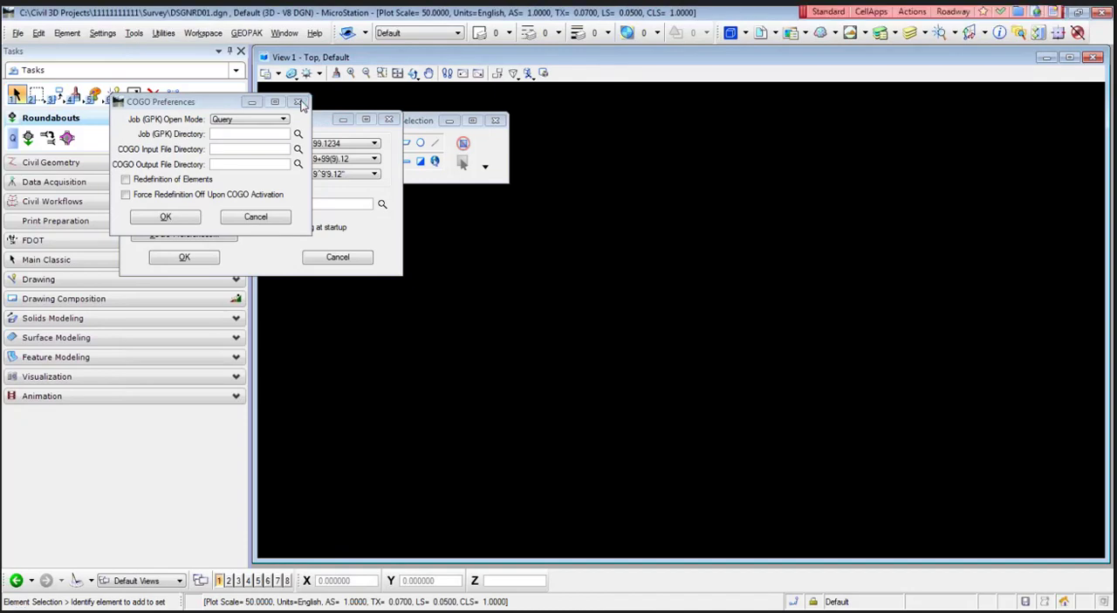
left_click(387, 120)
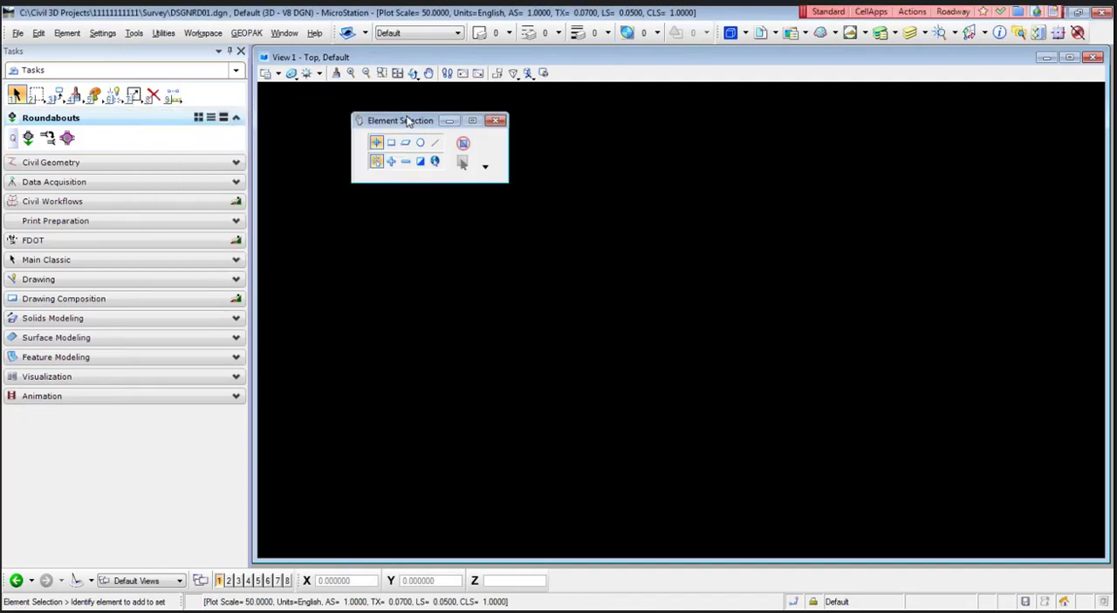
left_click_drag(408, 121, 401, 113)
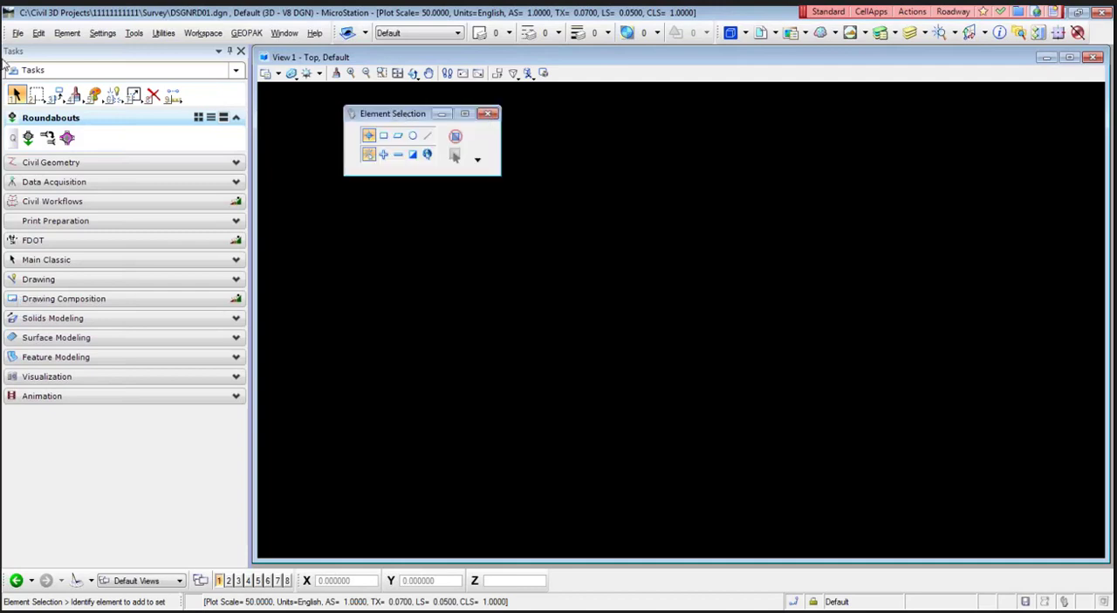
- Import the CAD file DSGNRD01-ModelACAD2007.dwg from the project's Roadway folder, keeping the file type at CAD Files (*.dgn;*.dwg;*.dxf)
left_click(18, 33)
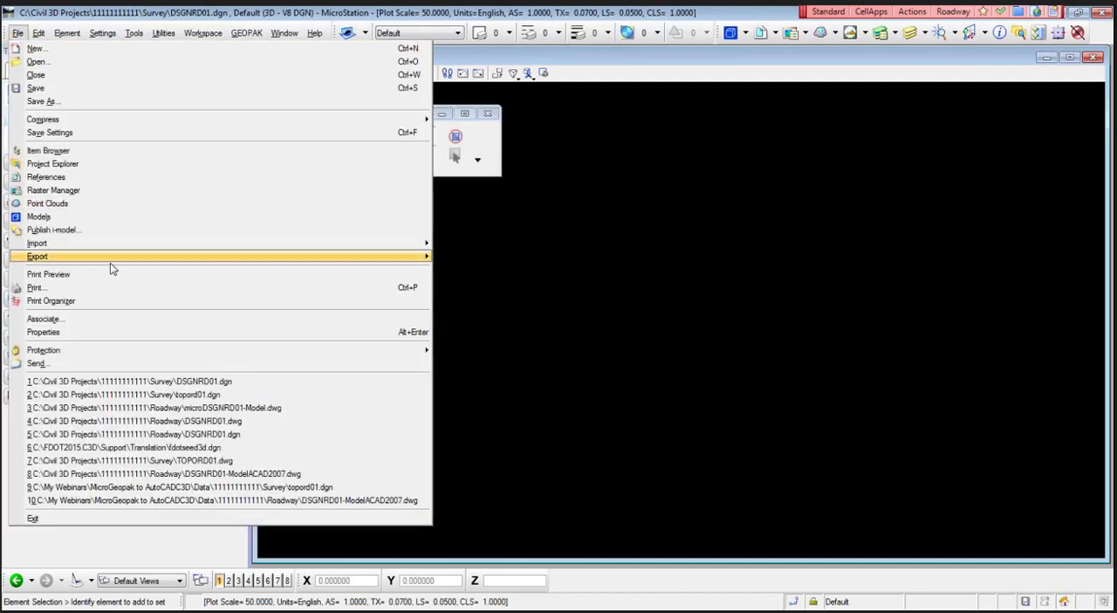
mouse_move(151, 252)
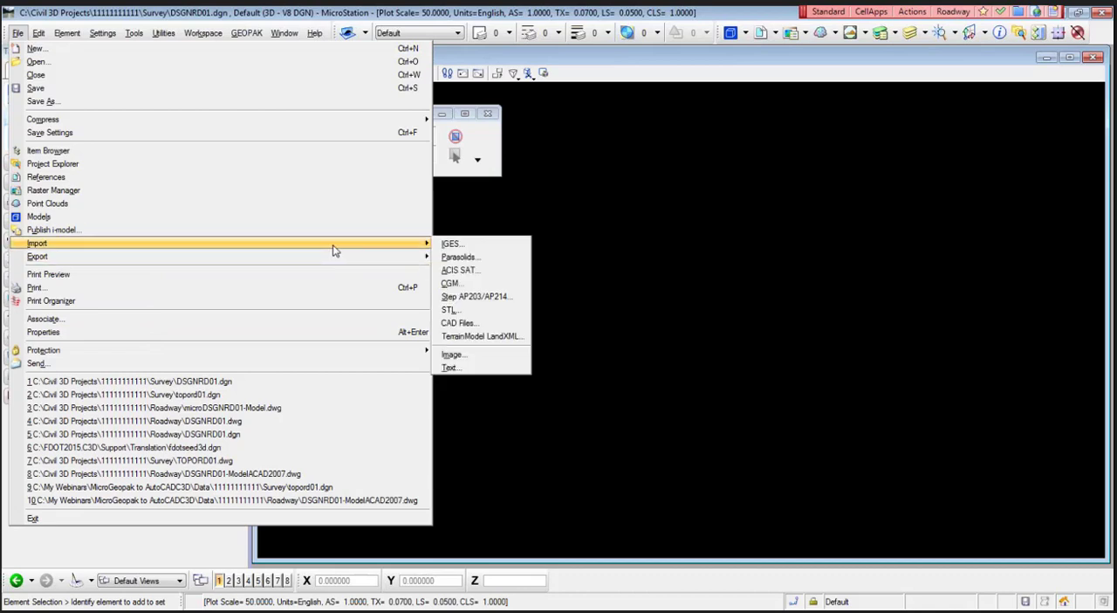
left_click(494, 324)
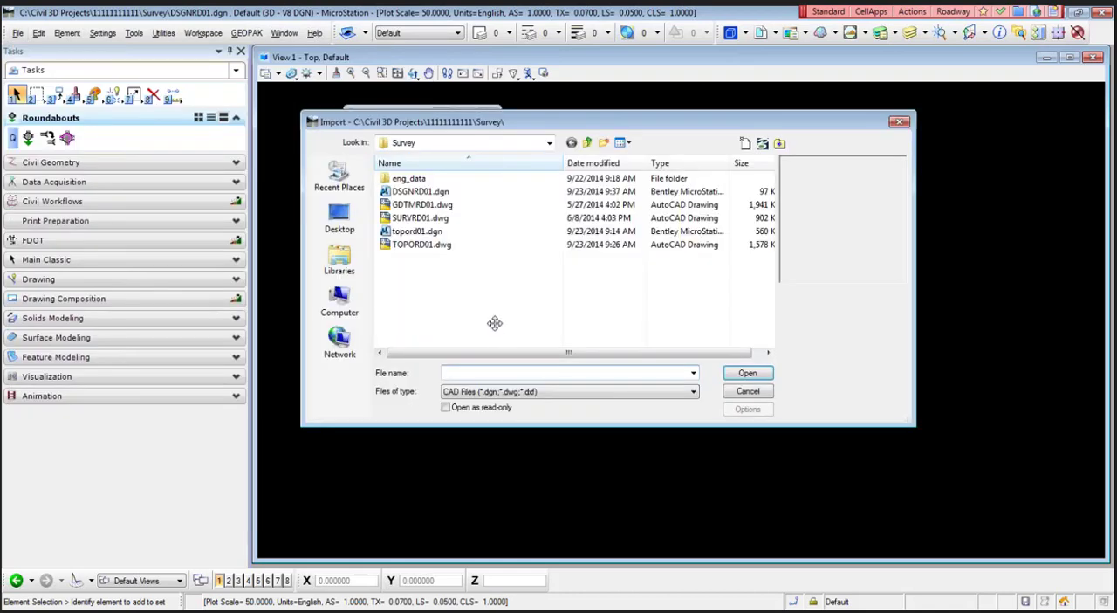
left_click(585, 392)
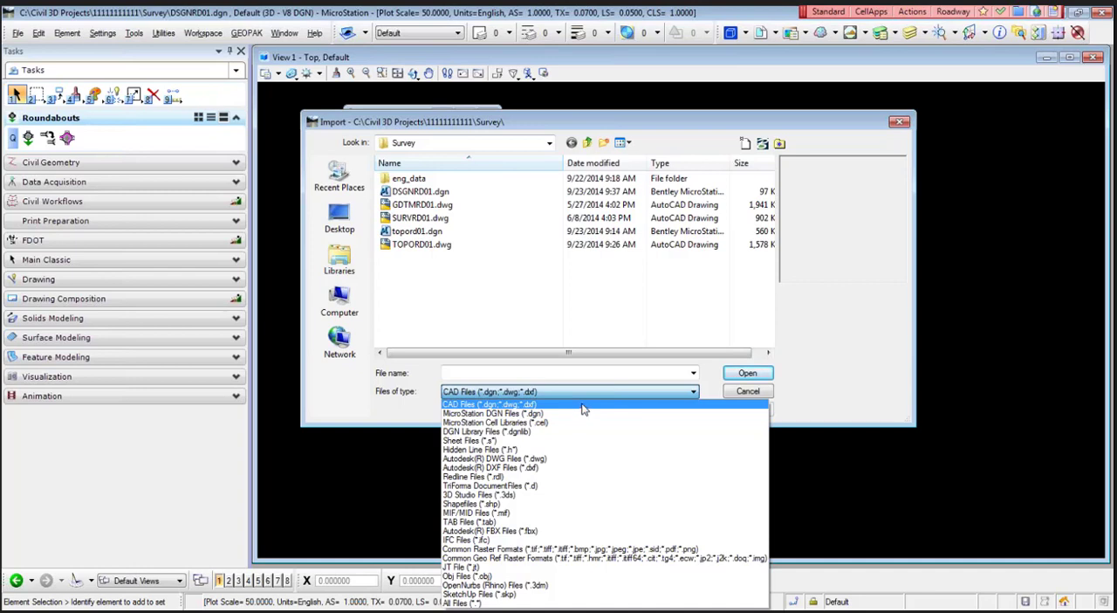
left_click(585, 405)
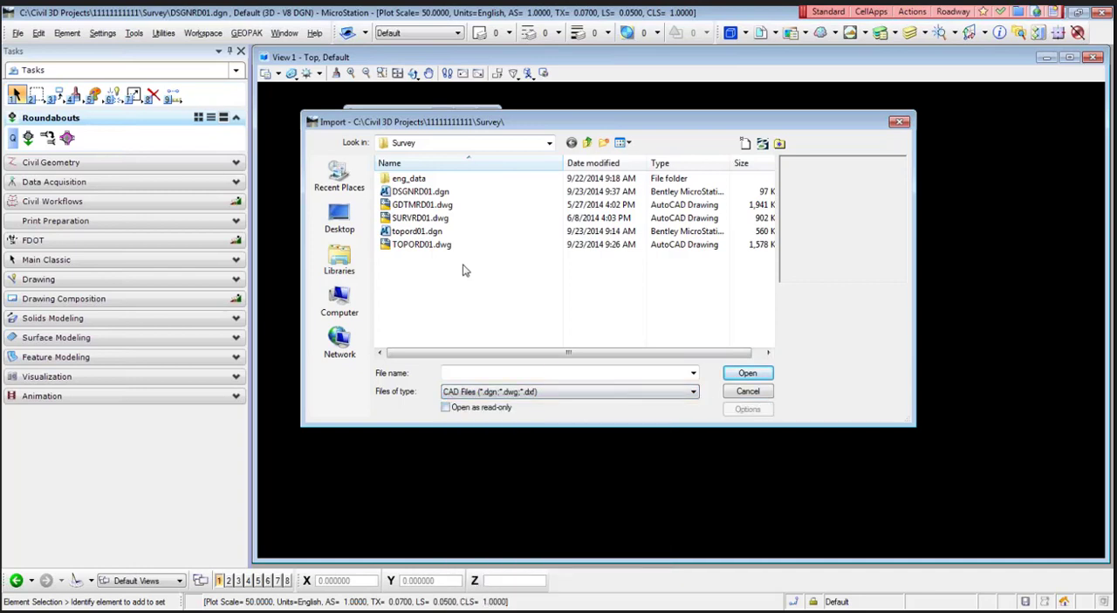
left_click(549, 142)
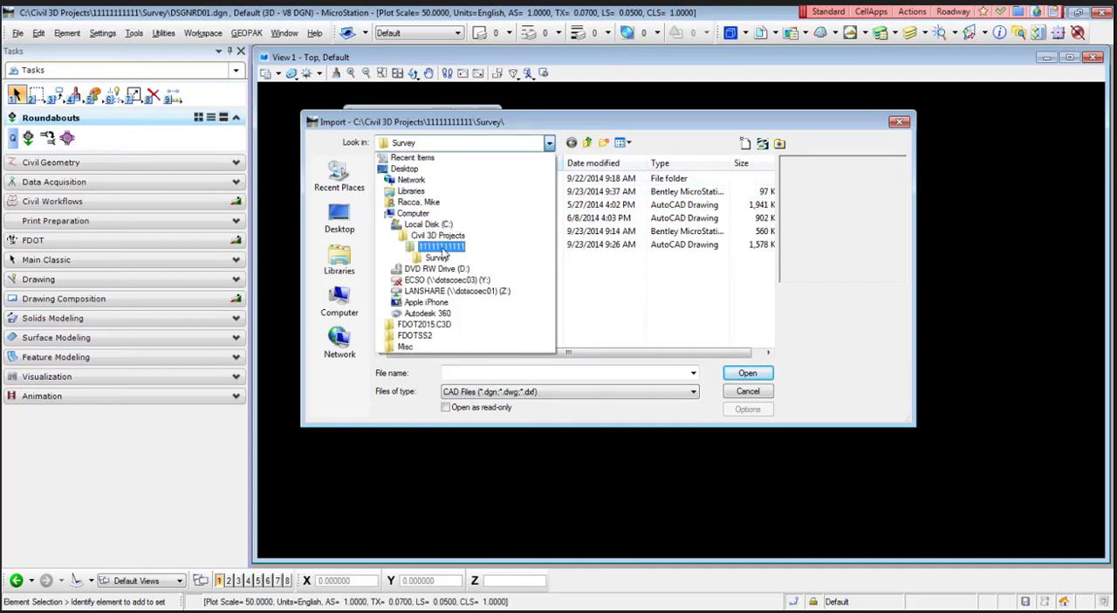
left_click(441, 247)
double_click(444, 248)
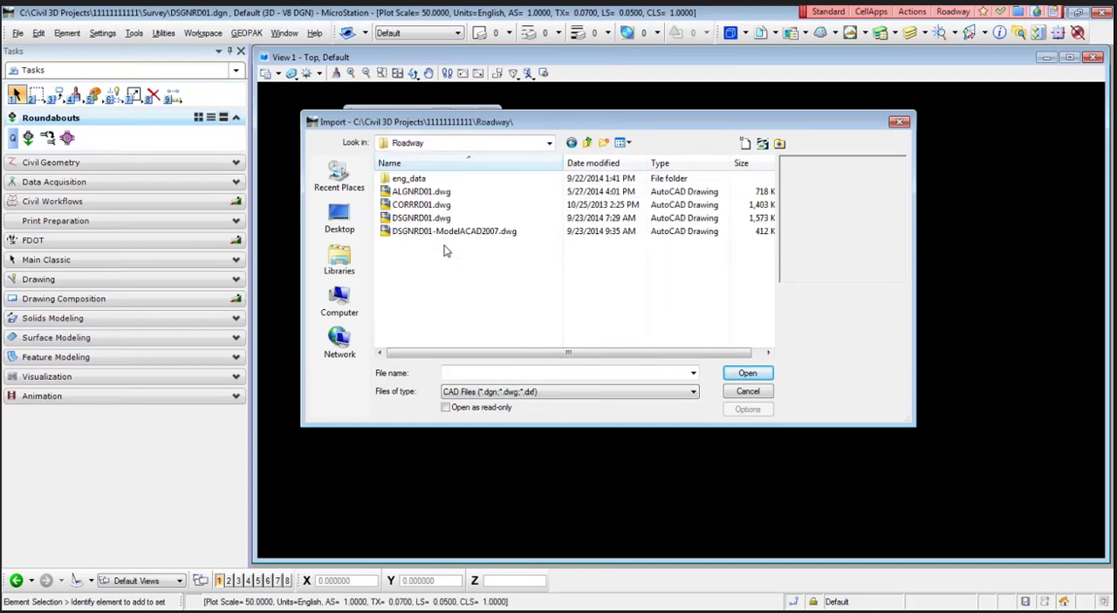
left_click(447, 234)
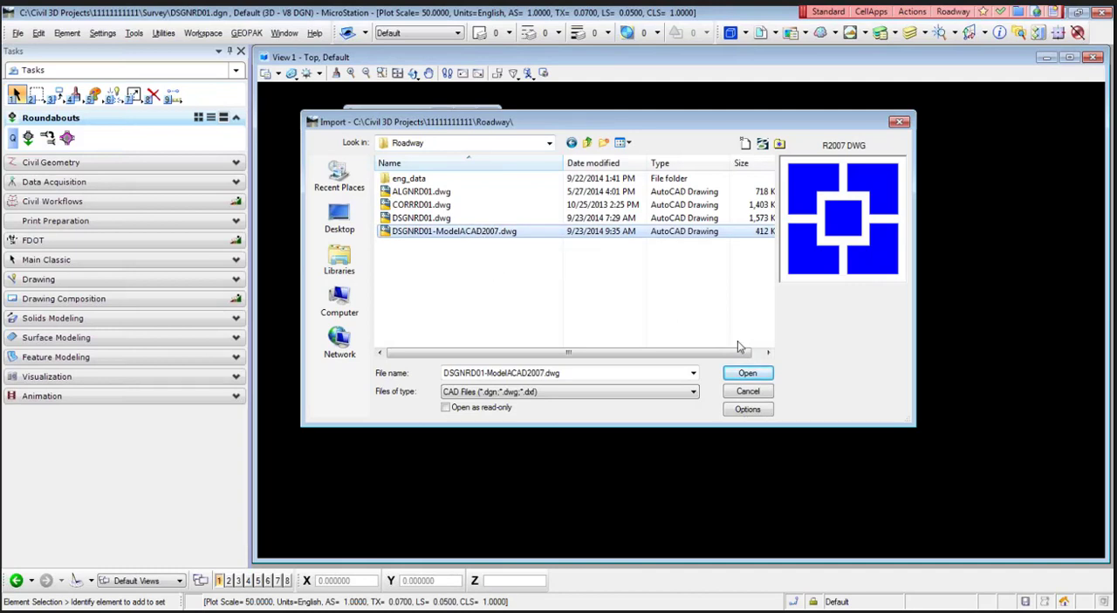
left_click(747, 374)
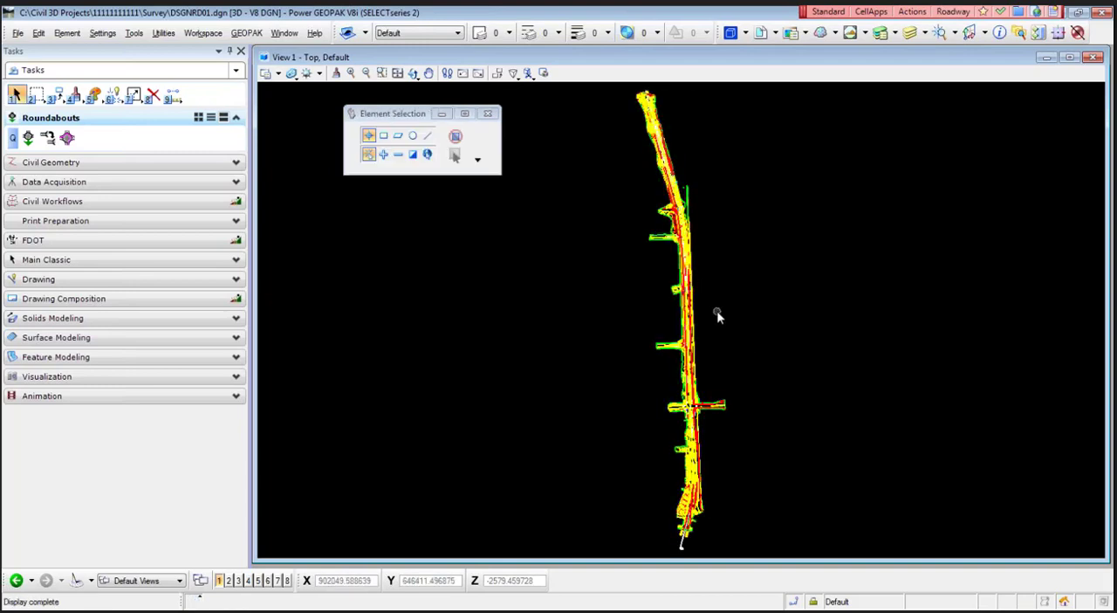
- Examine the imported roadway linework up close, following the corridor to the station 98 label on the centerline
scroll(710, 302, "up", 2)
scroll(710, 302, "up", 5)
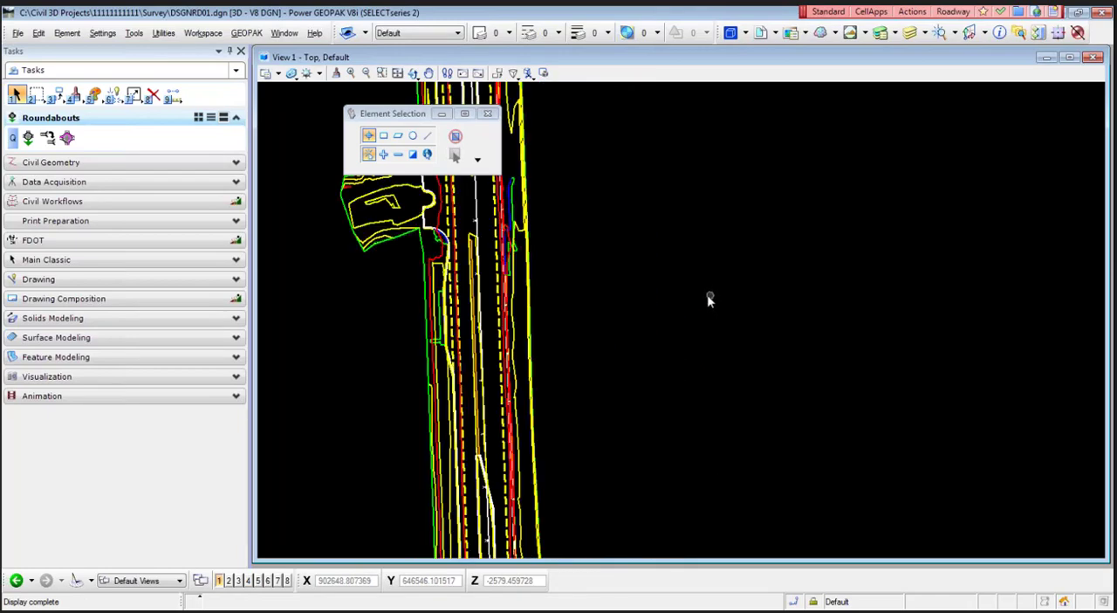
mouse_move(593, 270)
middle_mouse_down()
mouse_move(614, 352)
mouse_move(567, 385)
mouse_move(621, 369)
mouse_move(594, 466)
mouse_move(618, 427)
middle_mouse_up()
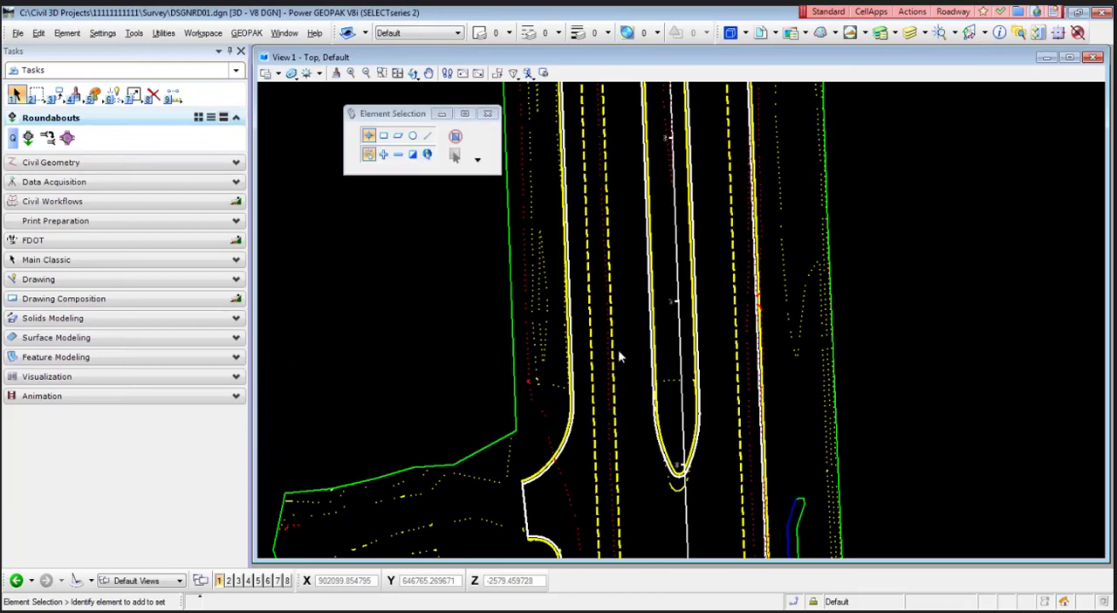
middle_click_drag(620, 341, 613, 407)
middle_click_drag(608, 337, 594, 395)
middle_click_drag(597, 333, 599, 374)
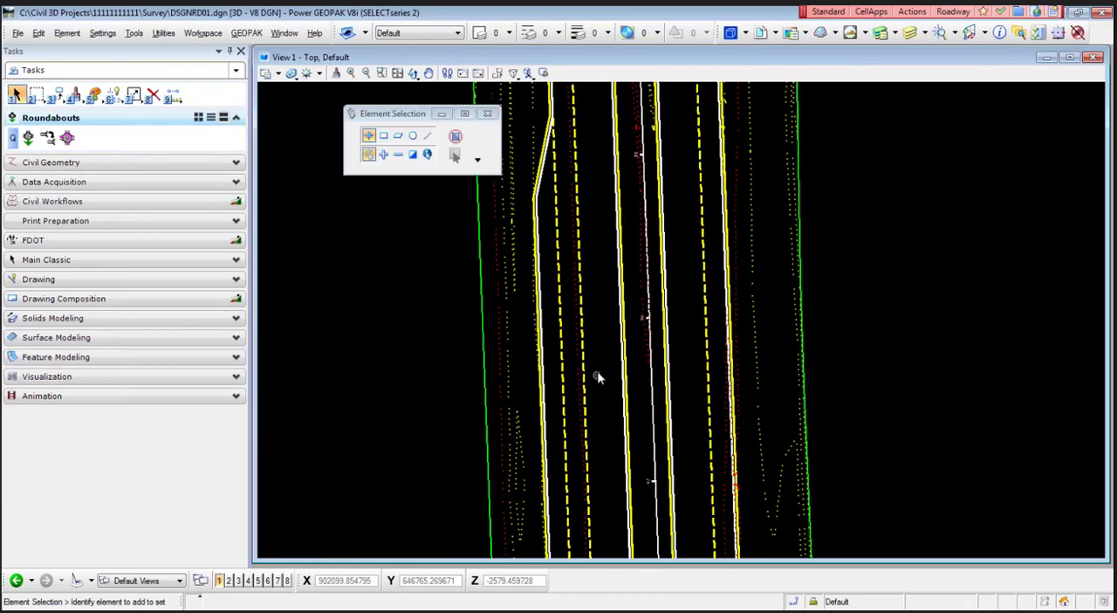
scroll(602, 367, "up", 2)
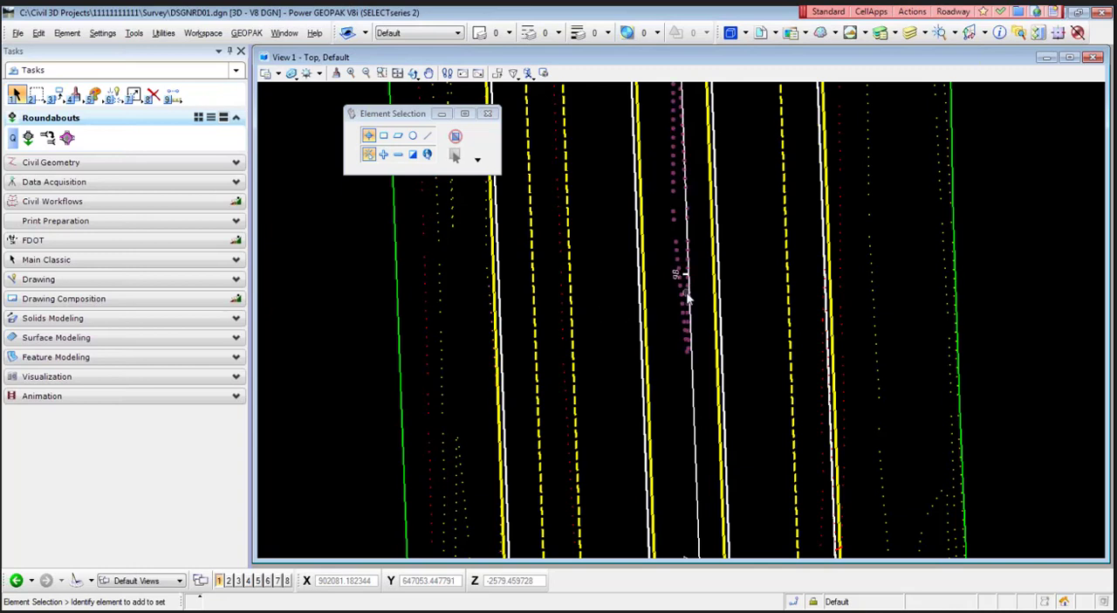
scroll(687, 276, "up", 2)
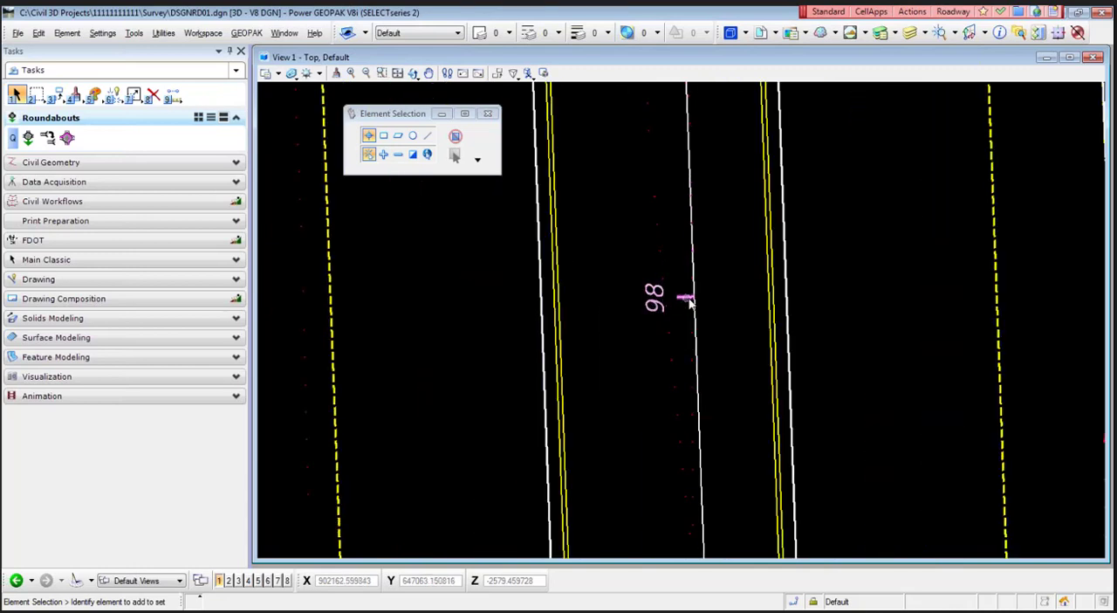
scroll(676, 301, "down", 4)
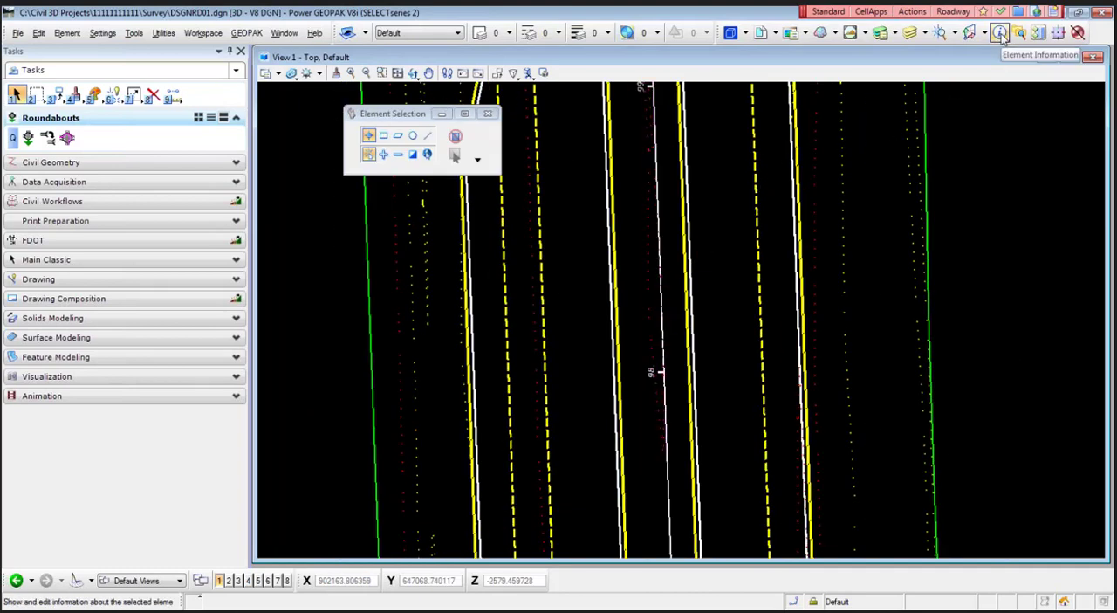
- Inspect the element information of the red dotted contour along the roadway's left side, and clear the selection
left_click(1000, 34)
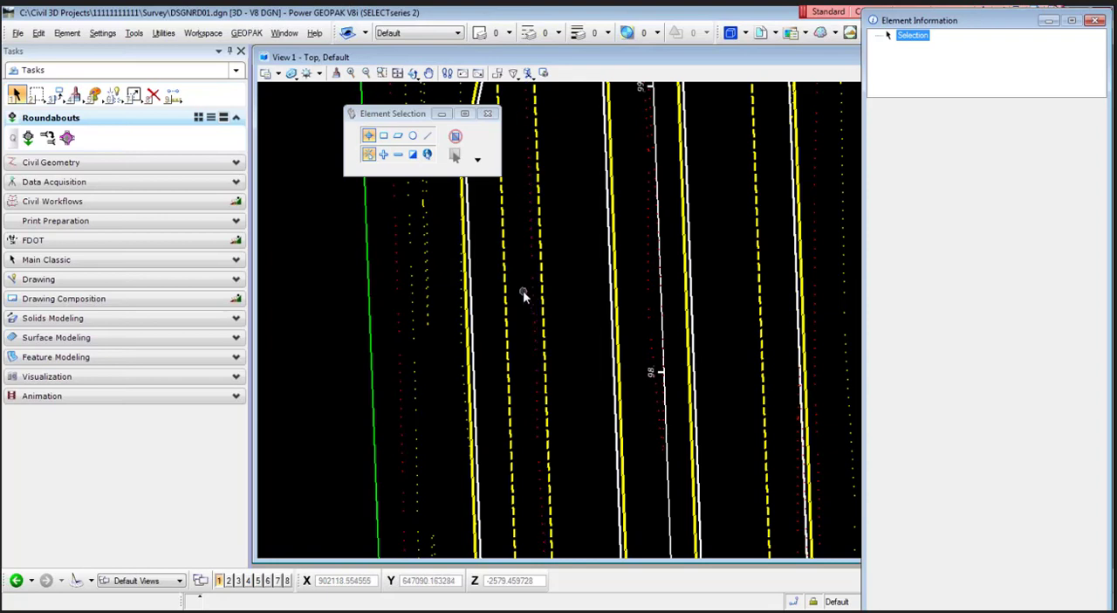
left_click(401, 333)
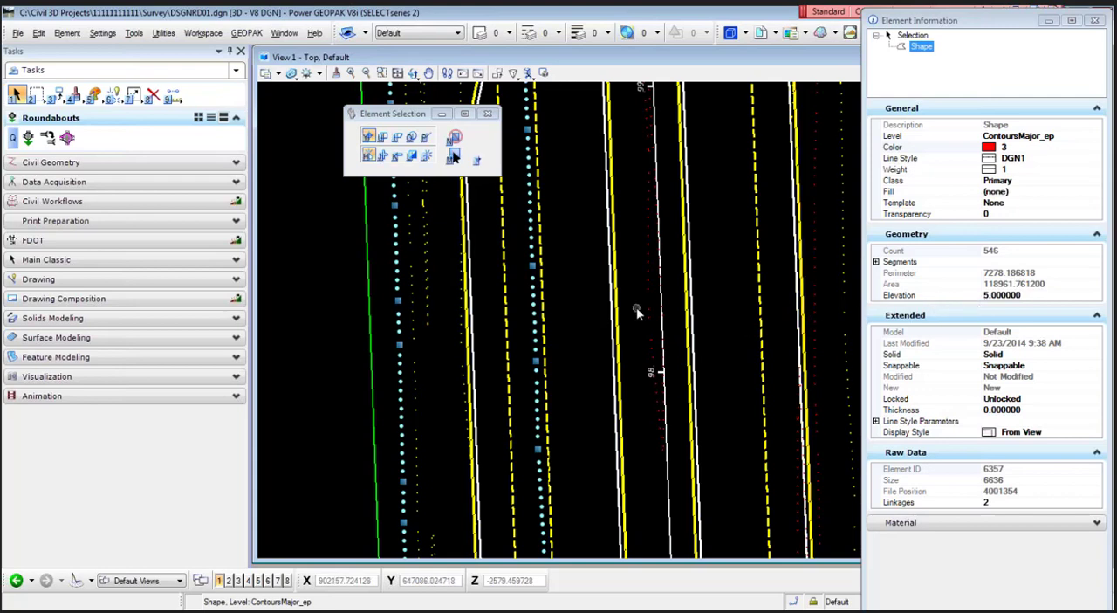
middle_click_drag(636, 306, 571, 342)
scroll(530, 319, "down", 2)
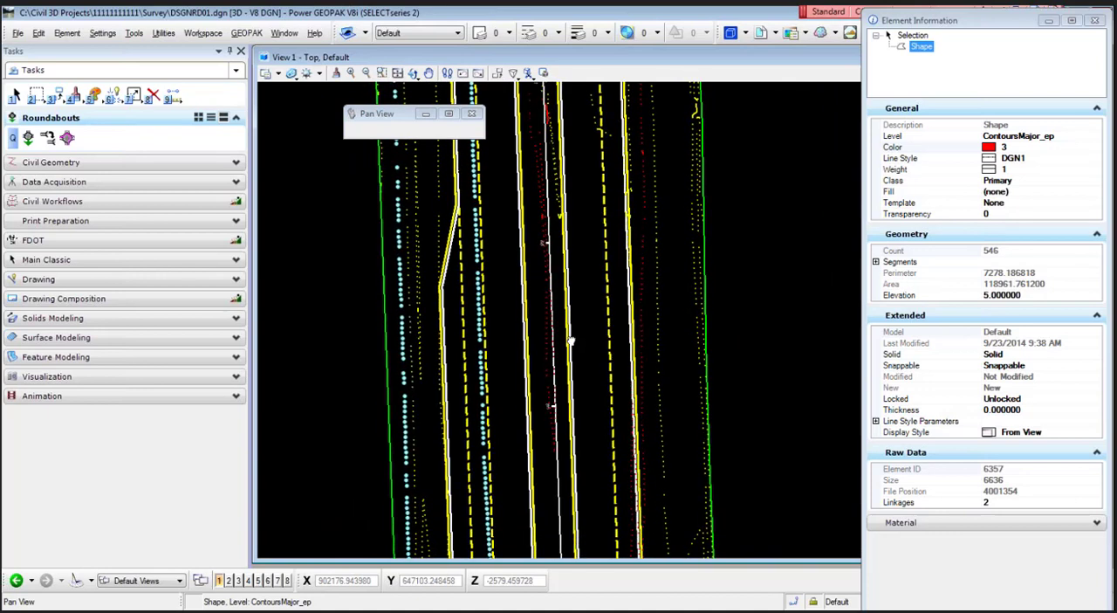
mouse_move(570, 340)
middle_mouse_down()
mouse_move(556, 337)
mouse_move(578, 348)
middle_mouse_up()
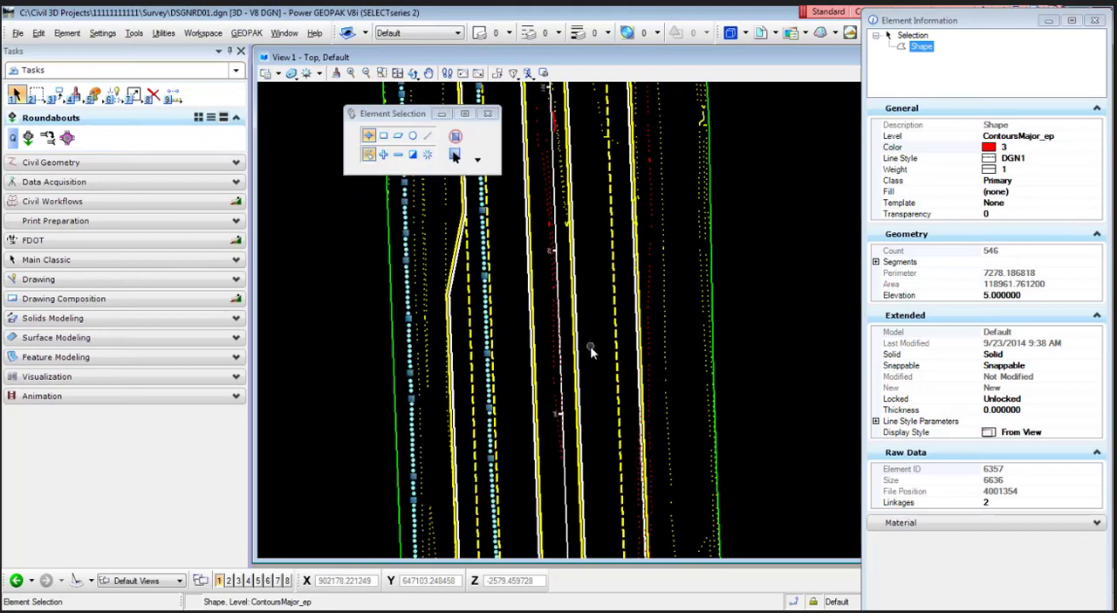
left_click(594, 344)
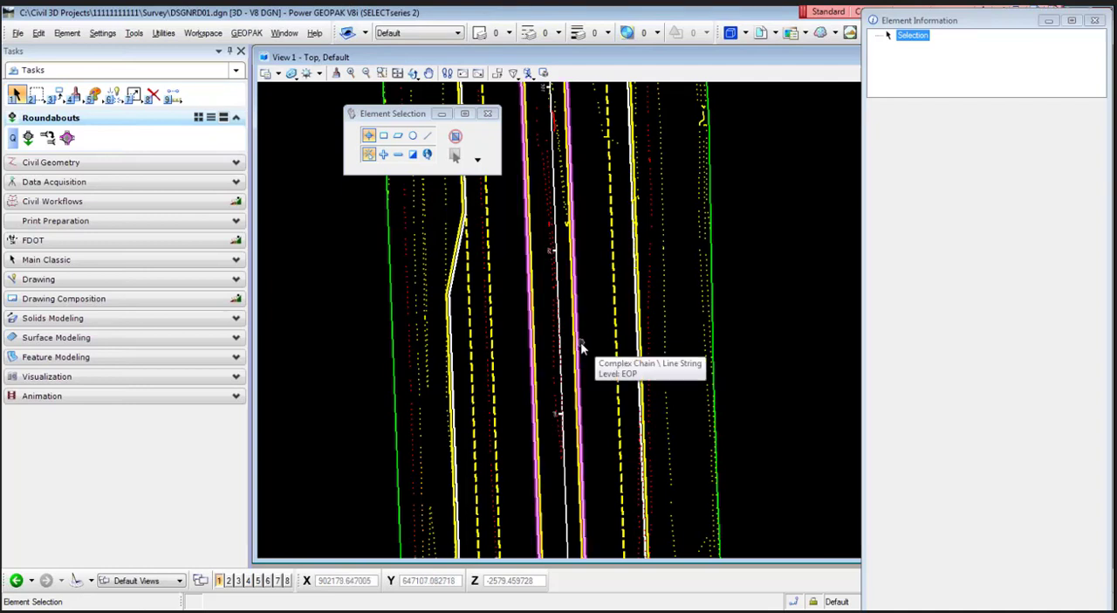
- Switch to the PowerPoint slide show and advance to the slide on cleaning up the drawing after importing
key("alt+Tab")
key("alt+Tab")
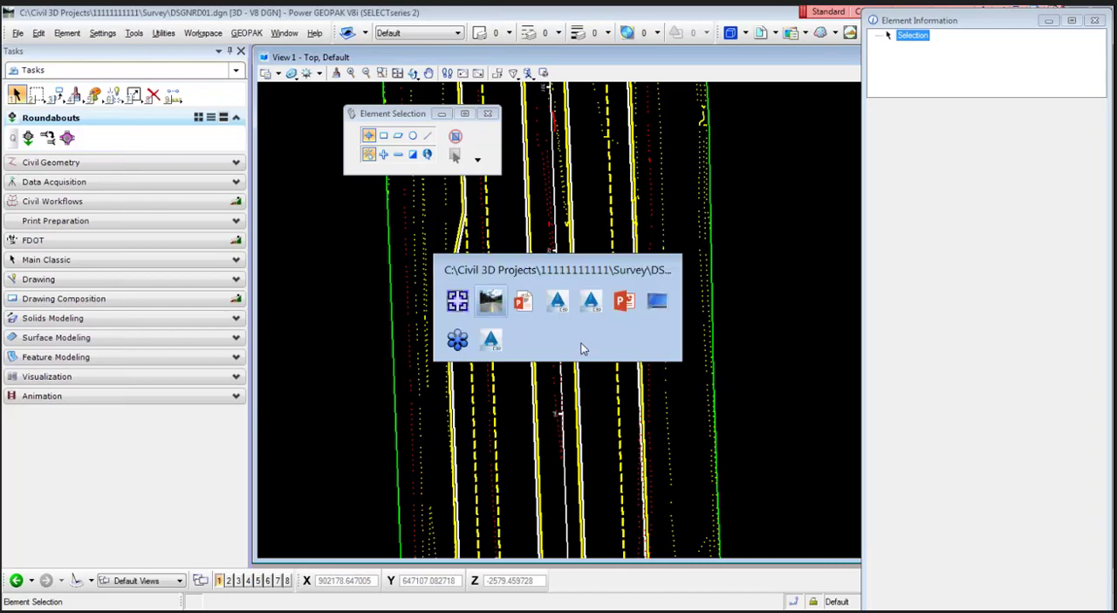
left_click(523, 301)
key("Right")
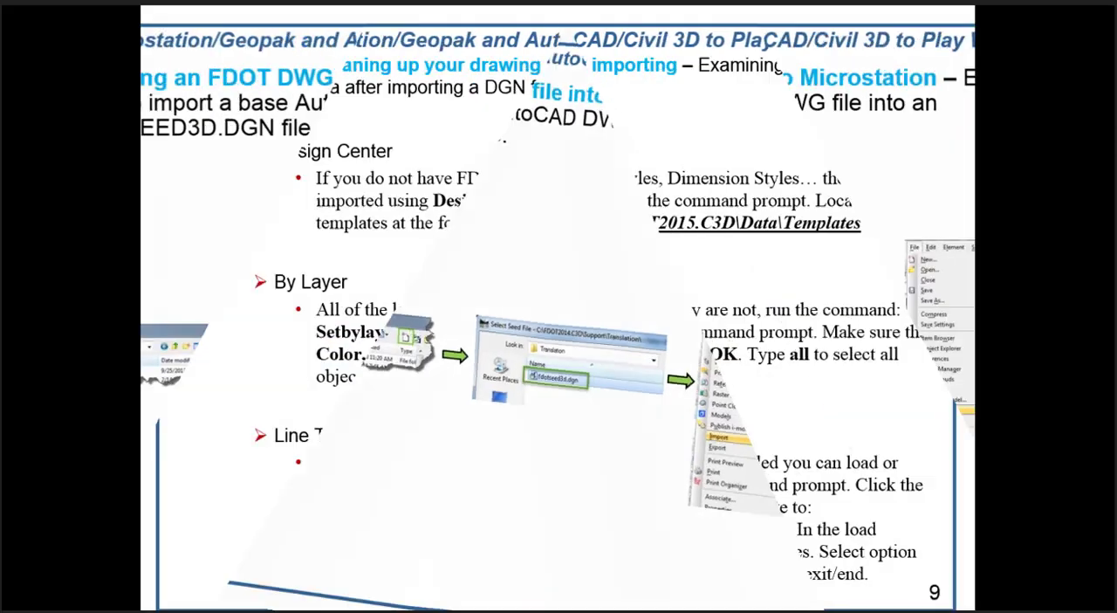
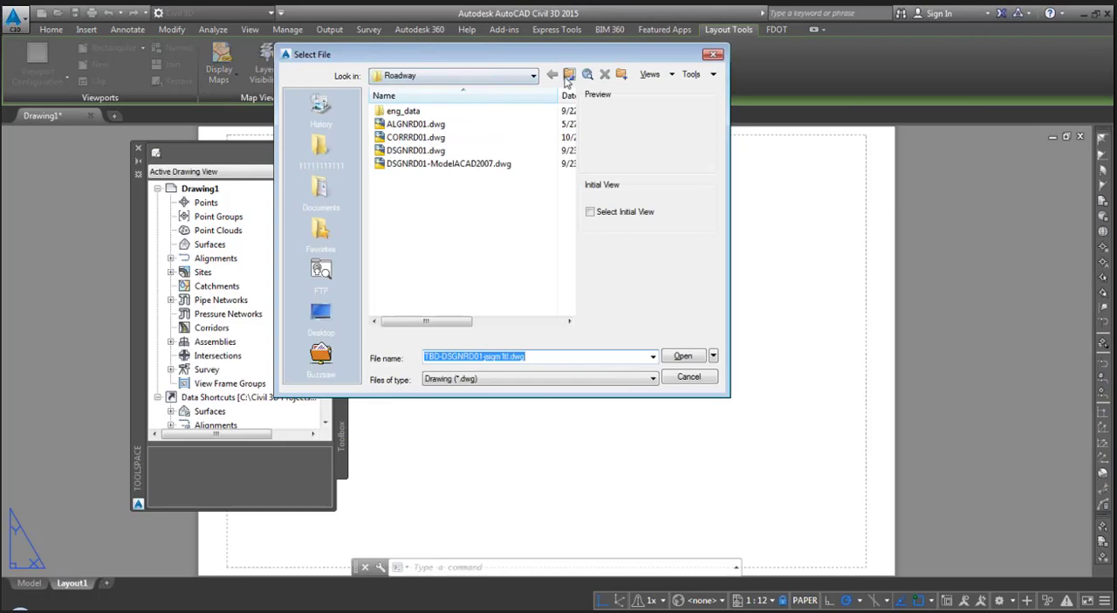
- Open TOPORD01.dwg from the project's Survey folder
left_click(569, 76)
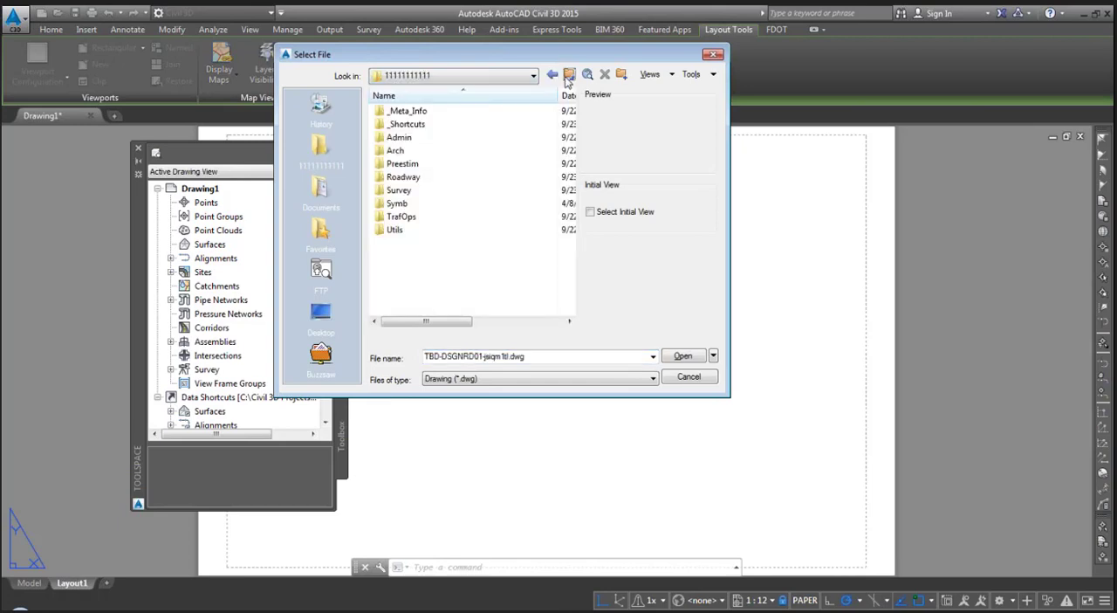
double_click(440, 189)
left_click(441, 150)
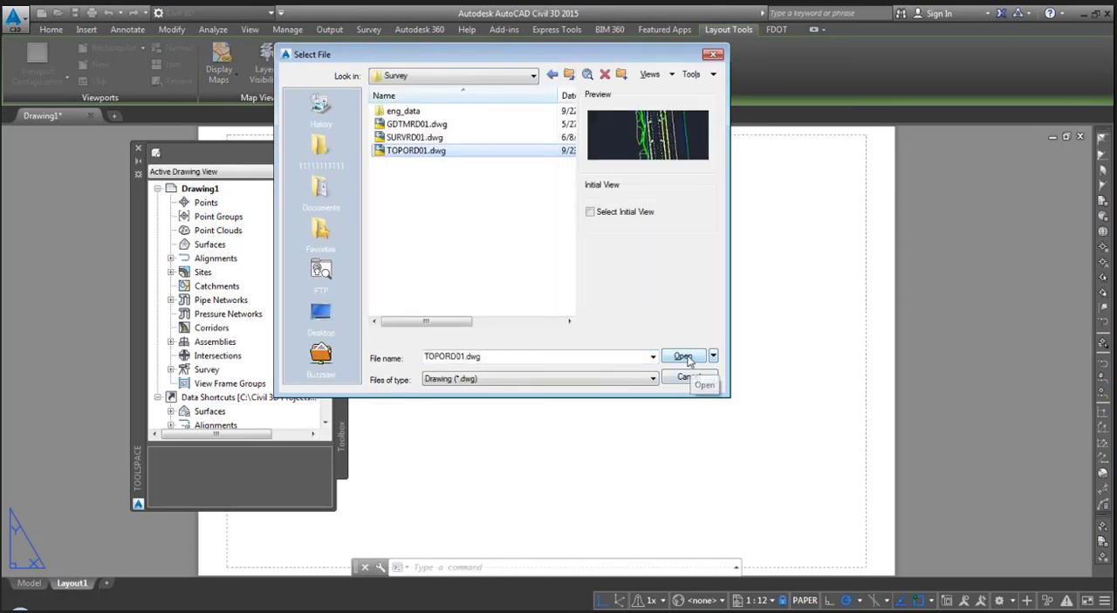
left_click(683, 356)
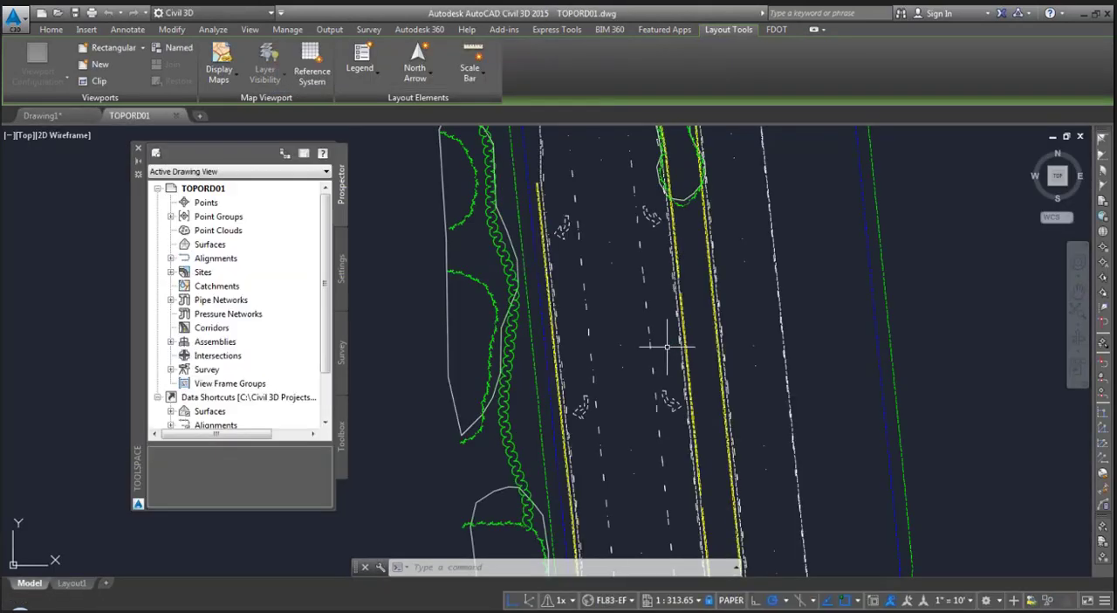
- Open DesignCenter in the TOPORD01 drawing with the DC command
left_click(50, 29)
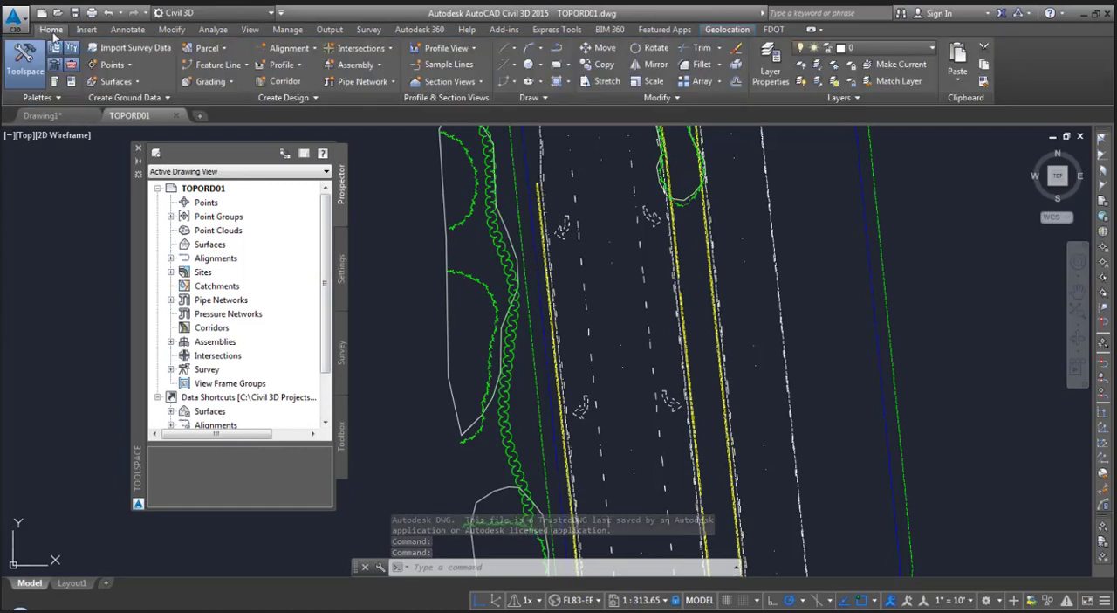
left_click(60, 101)
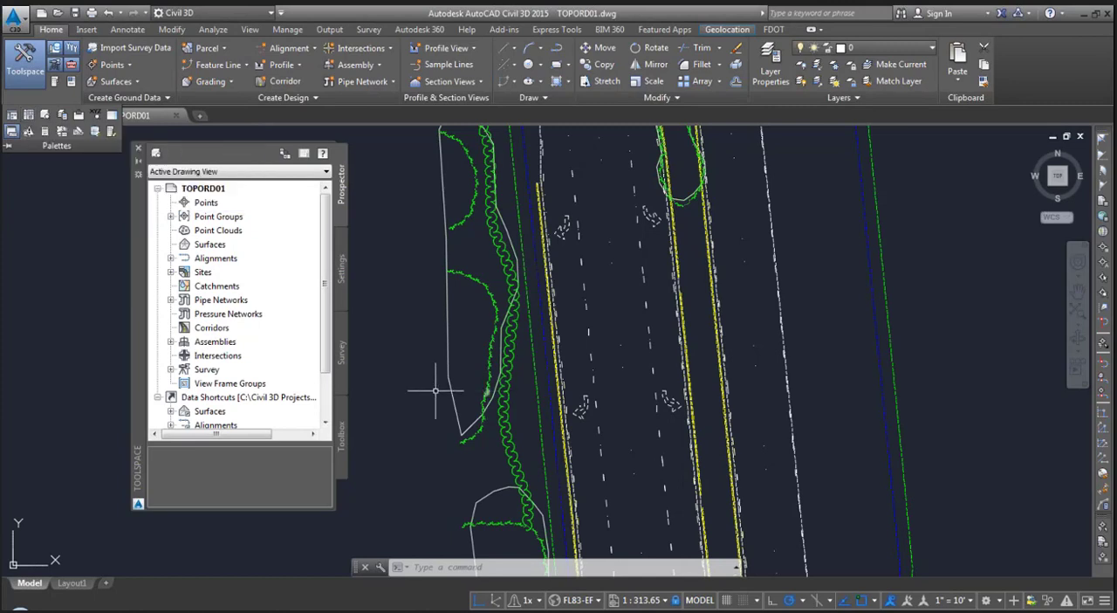
type("DC")
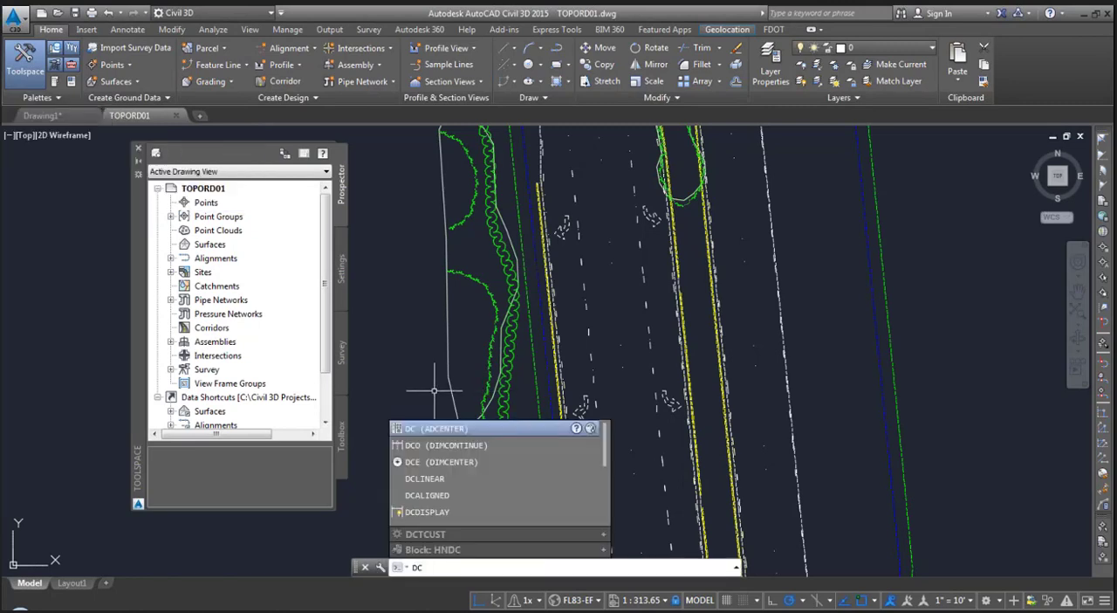
key("Return")
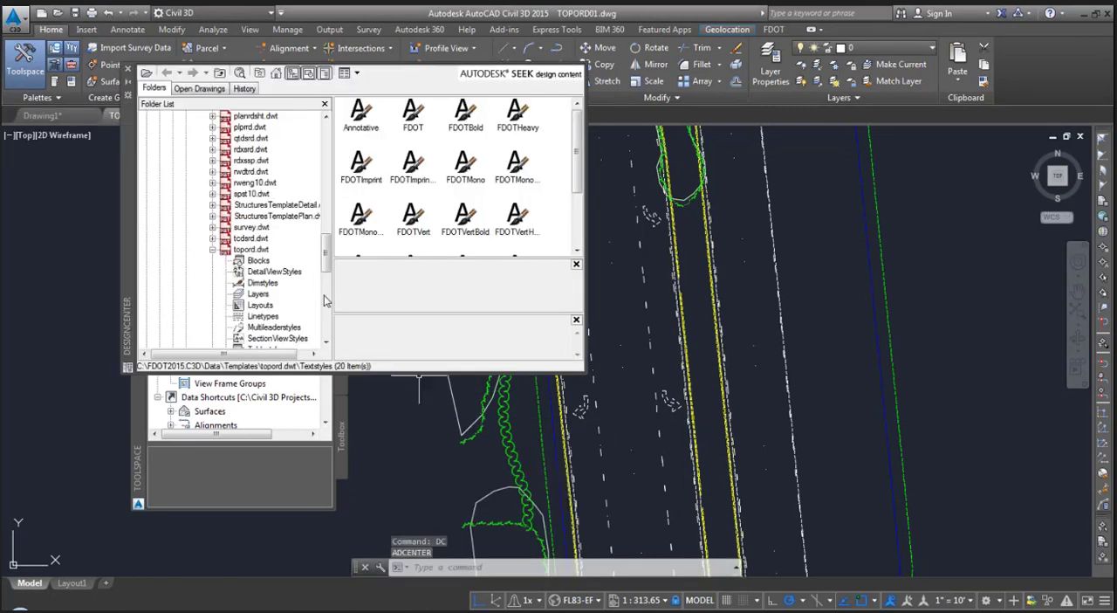
- Collapse topord.dwt in the DesignCenter folder list and make the palette taller to show more of the FDOT2015.C3D folders
left_click(213, 249)
scroll(224, 248, "up", 4)
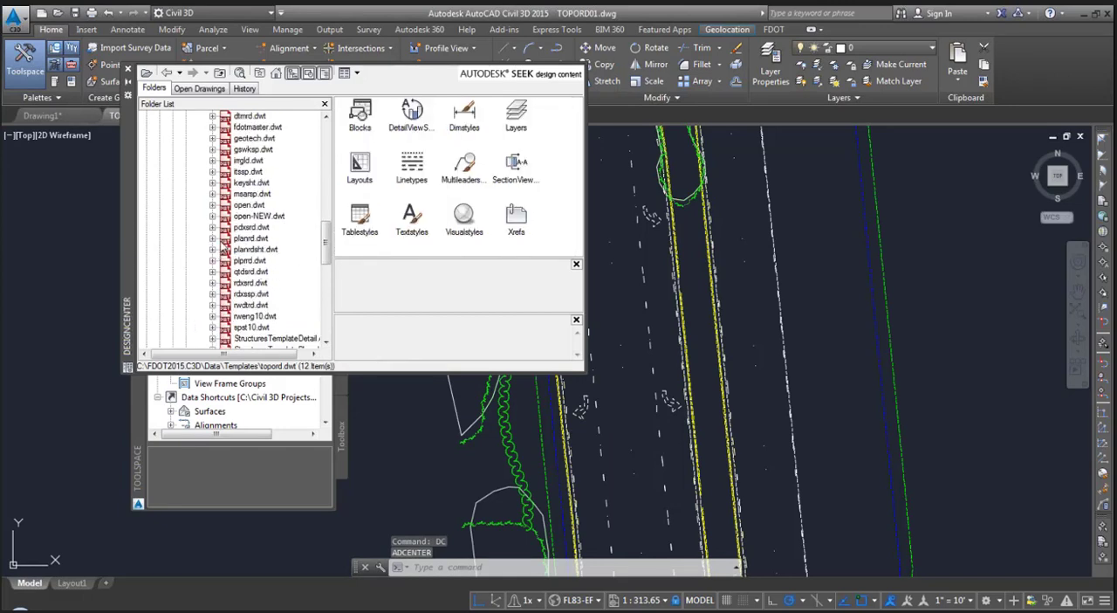
scroll(224, 248, "up", 3)
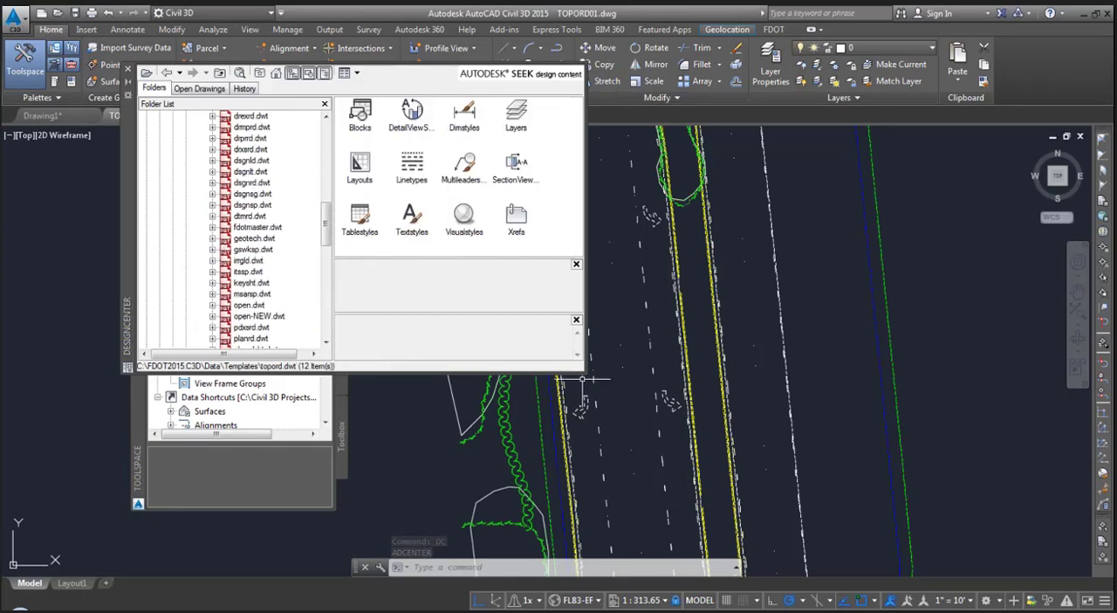
left_click_drag(559, 374, 527, 477)
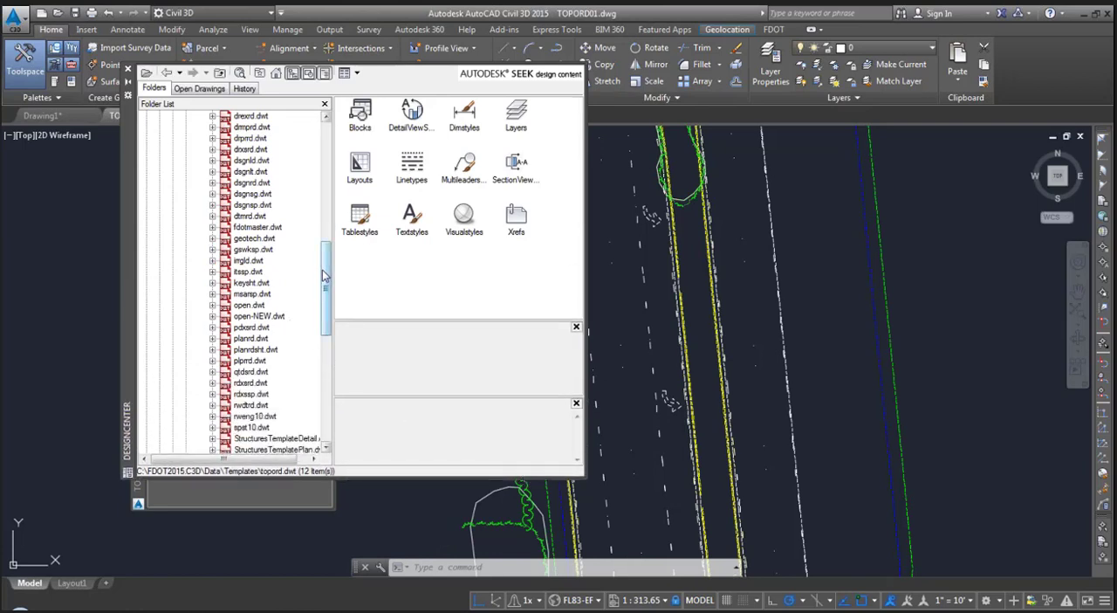
left_click_drag(326, 288, 338, 205)
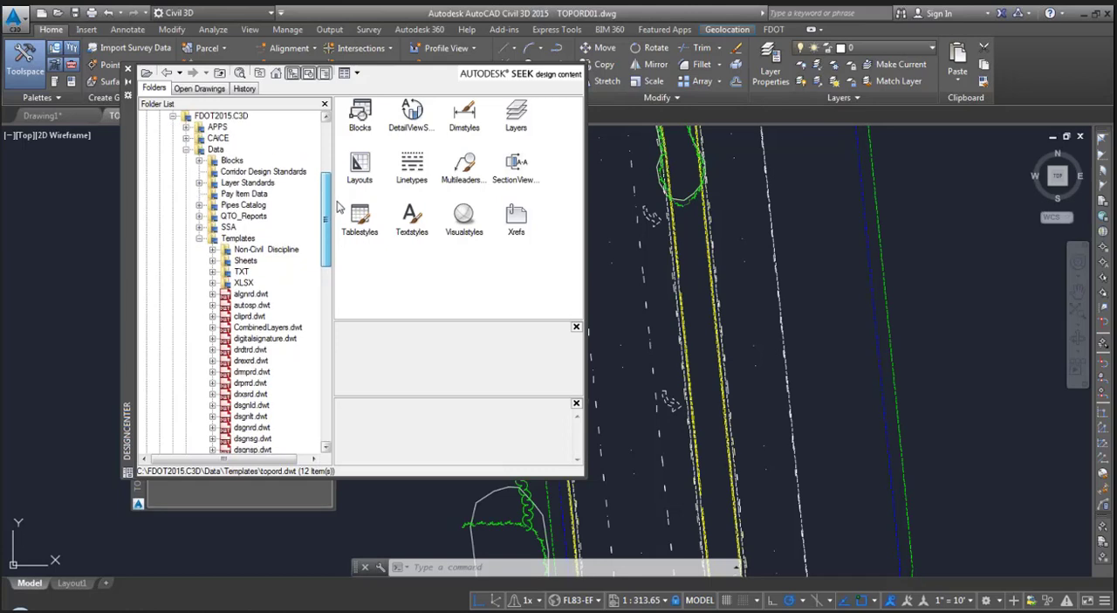
left_click_drag(337, 200, 337, 201)
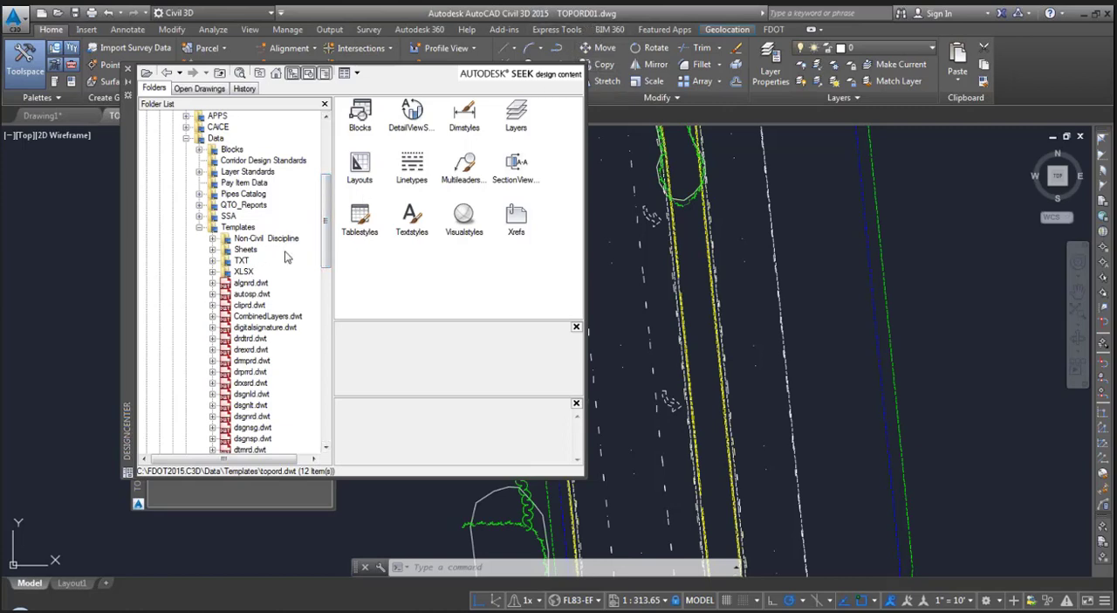
- Browse the folder list through FDOT2015.C3D, Data and Templates, and expand the contents of topord.dwt
left_click(200, 227)
left_click(186, 138)
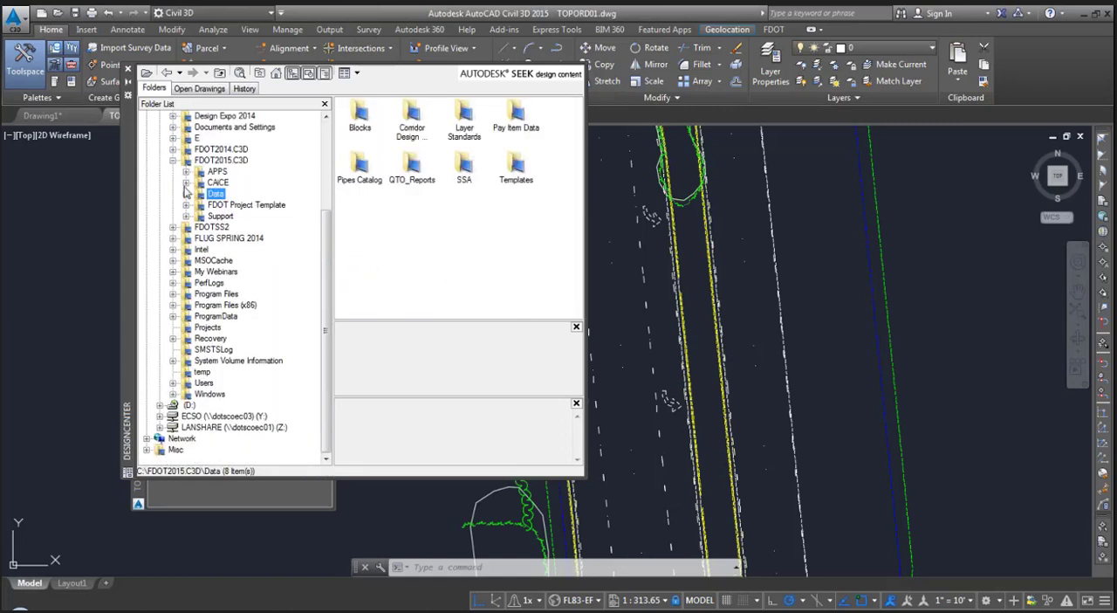
left_click(186, 194)
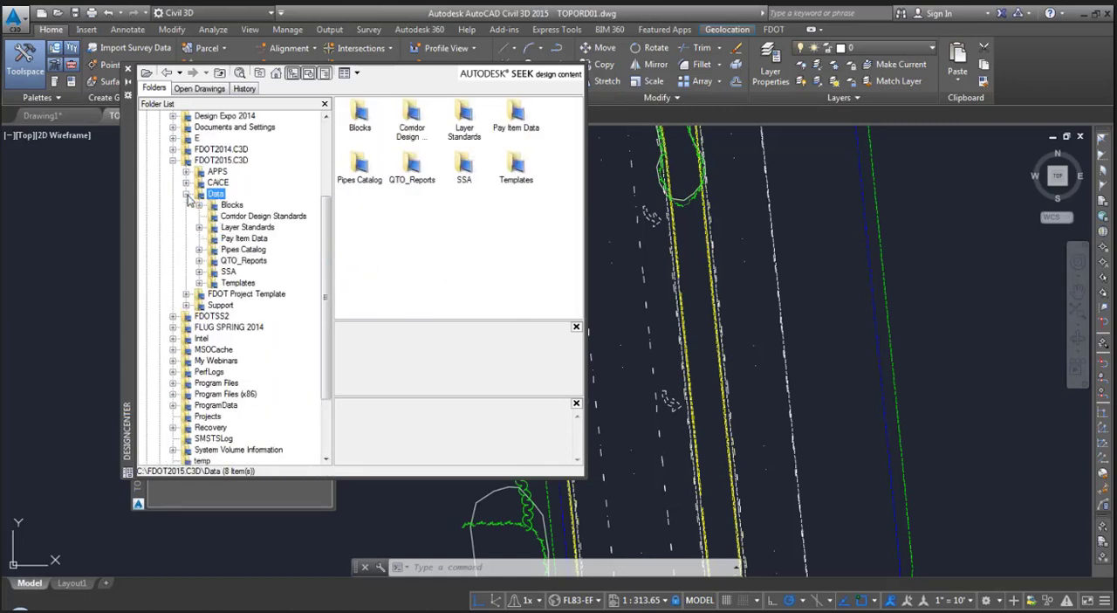
left_click(199, 283)
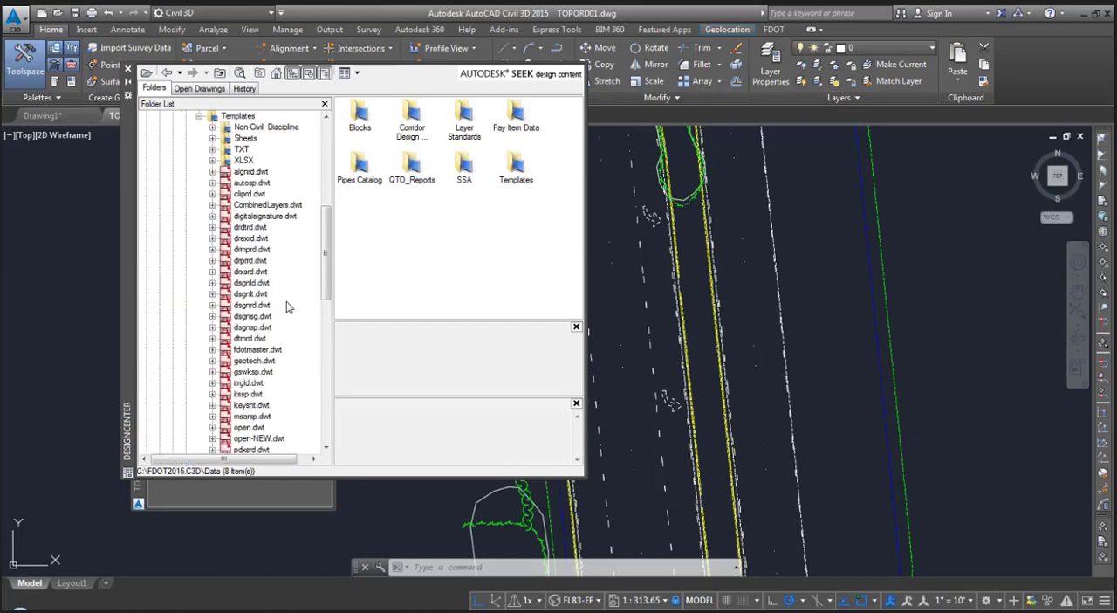
left_click_drag(320, 276, 316, 346)
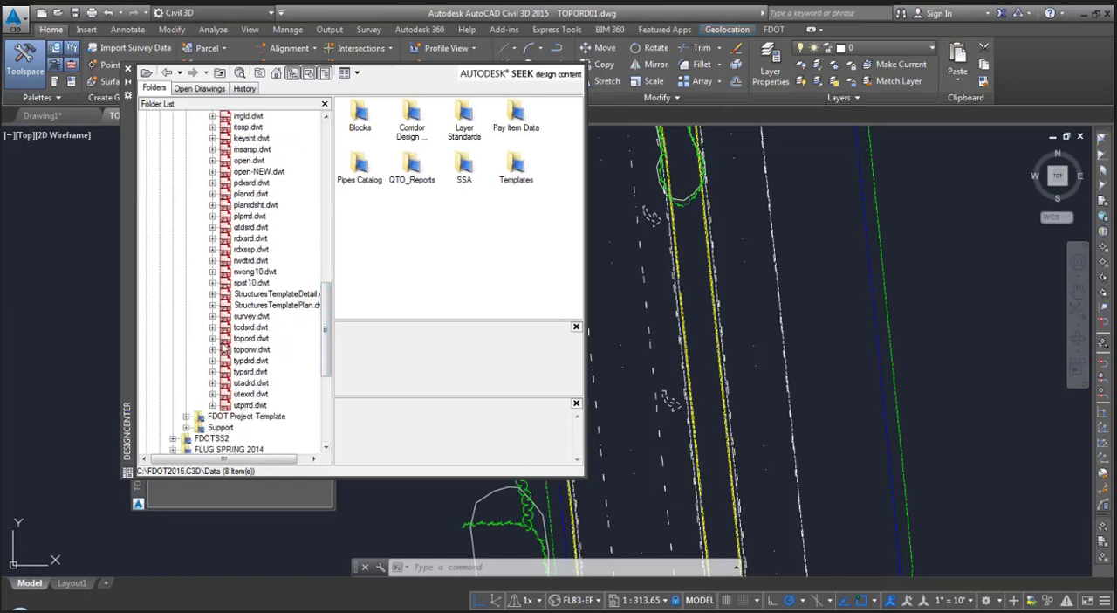
left_click(216, 339)
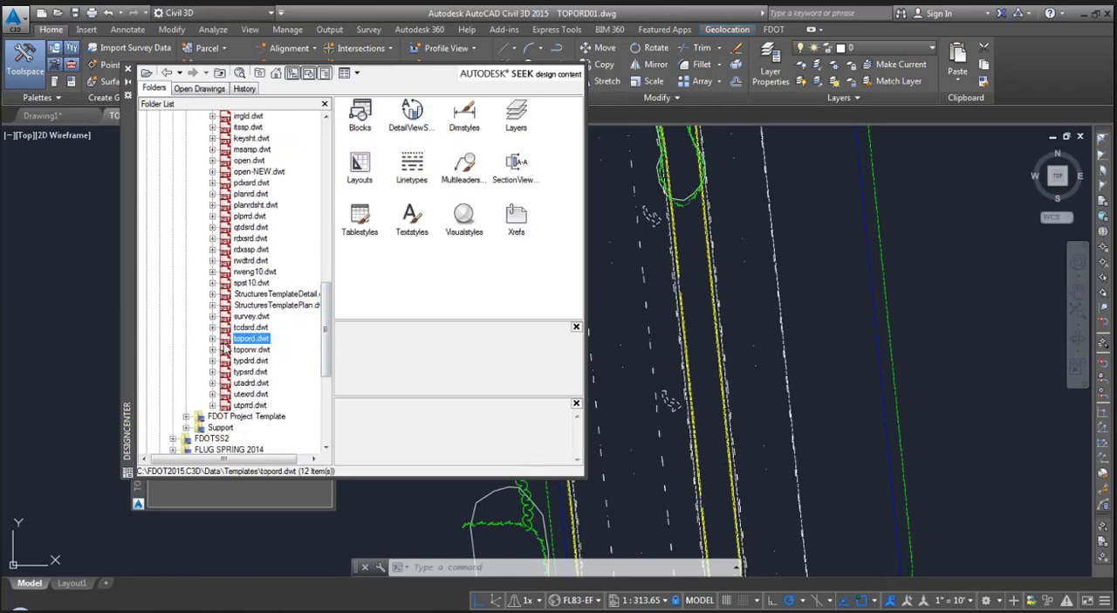
left_click(212, 338)
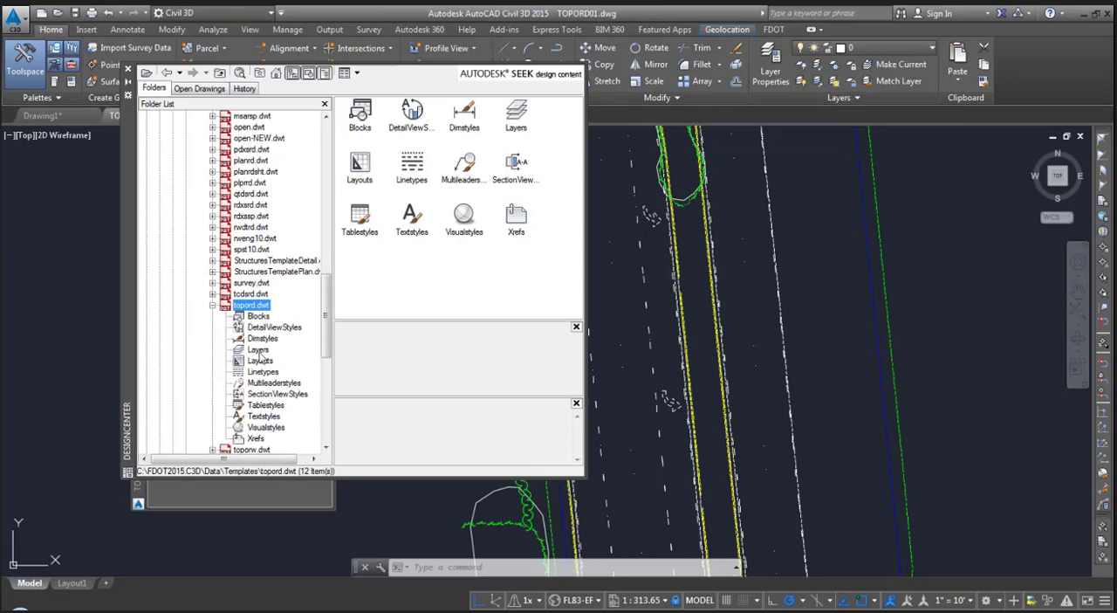
- Review the content categories of topord.dwt, including its multileader styles, and list its layers
left_click(260, 350)
left_click(260, 360)
left_click(267, 383)
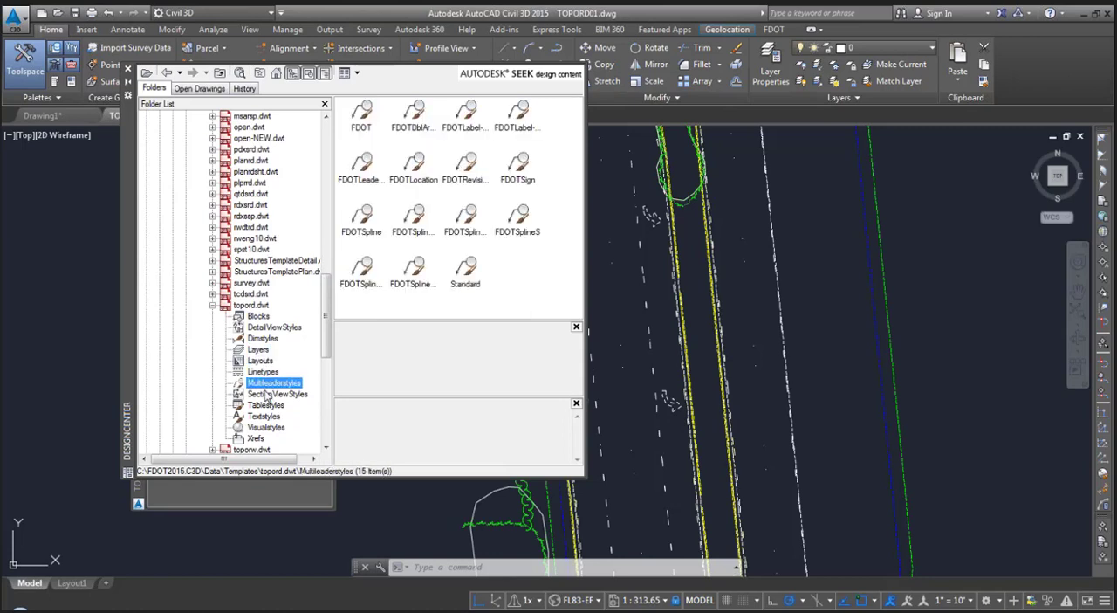
left_click(262, 348)
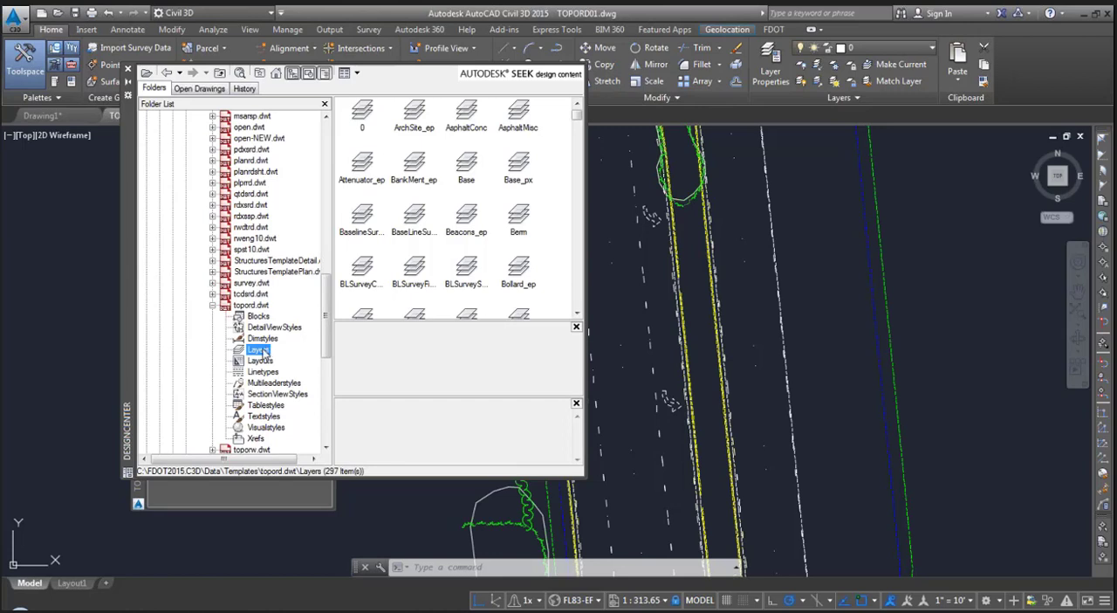
- Check the options for adding the template's BaselineSurvey layer to the drawing without applying any, and close DesignCenter
left_click(369, 216)
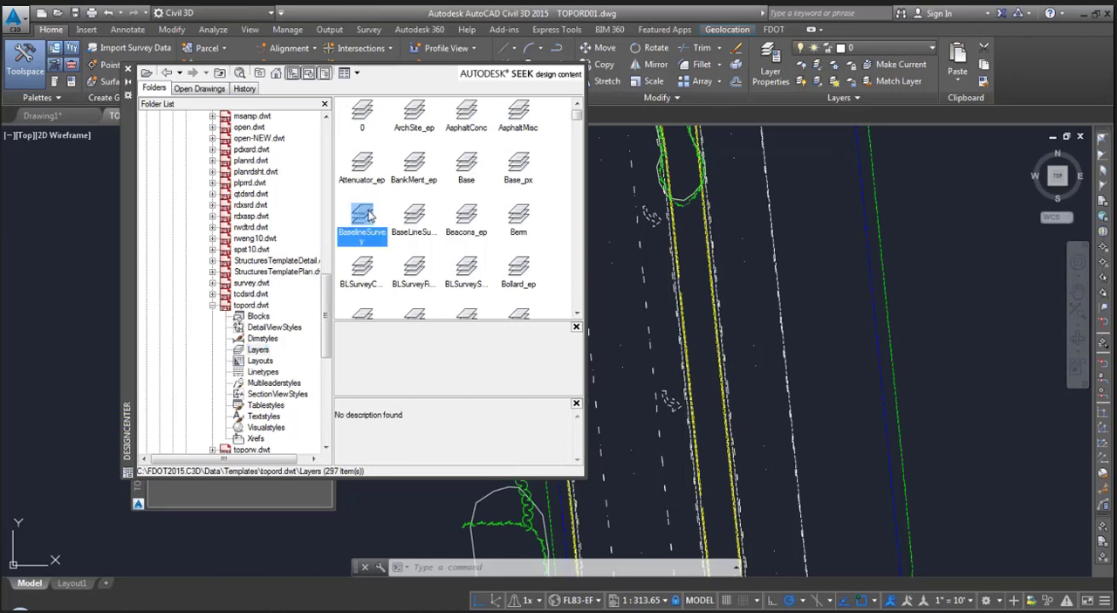
right_click(368, 216)
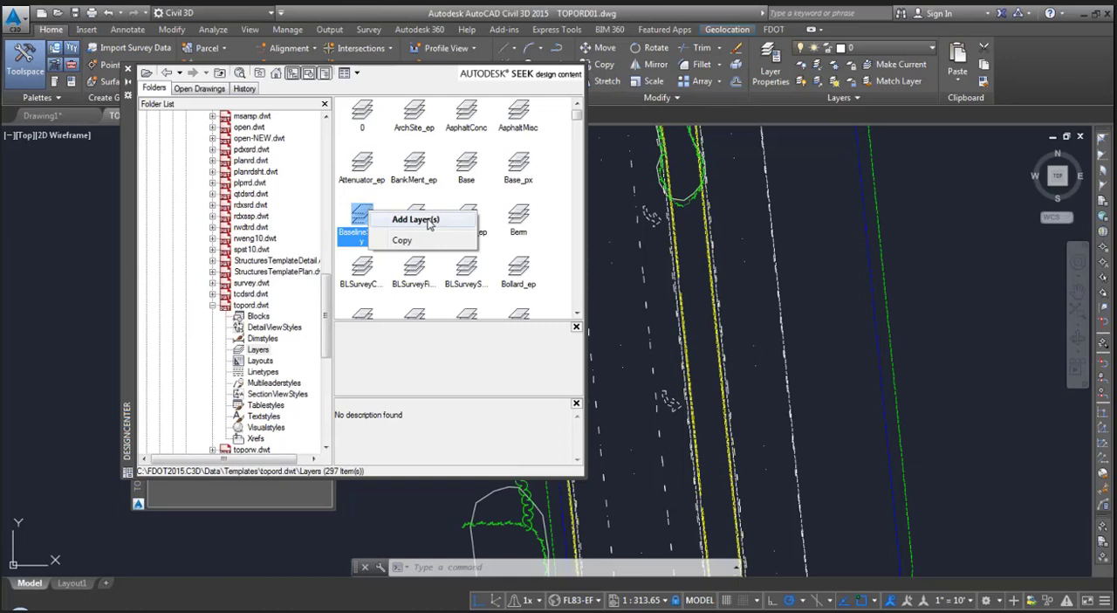
left_click(445, 359)
left_click(127, 68)
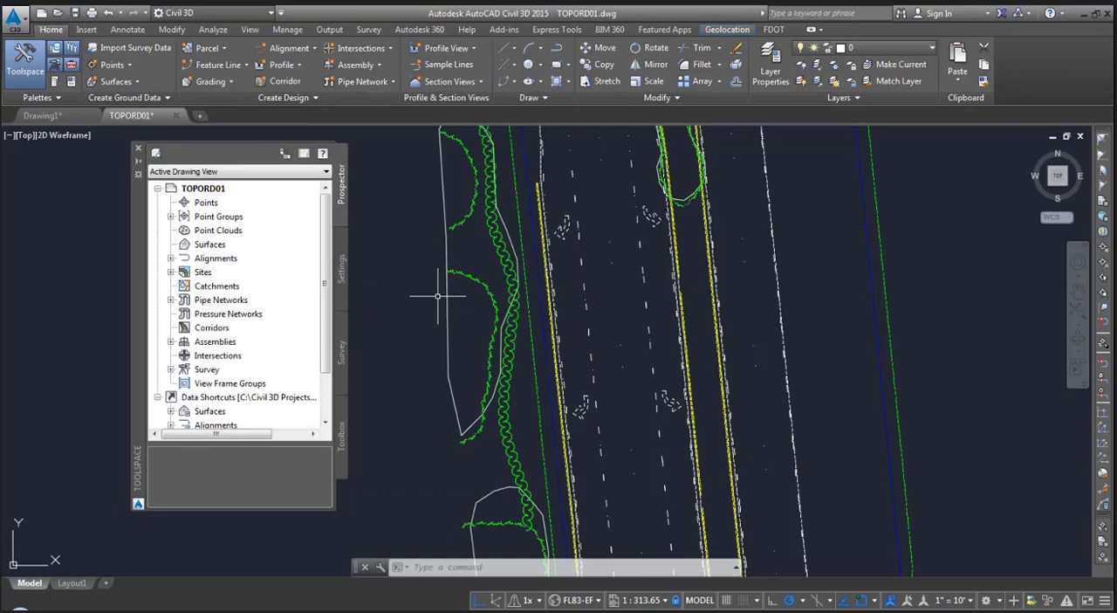
- Override the color of one blue dashed sidewalk line segment on layer SidewalkFront_ep to Yellow, and clear the selection
middle_click_drag(610, 192, 588, 416)
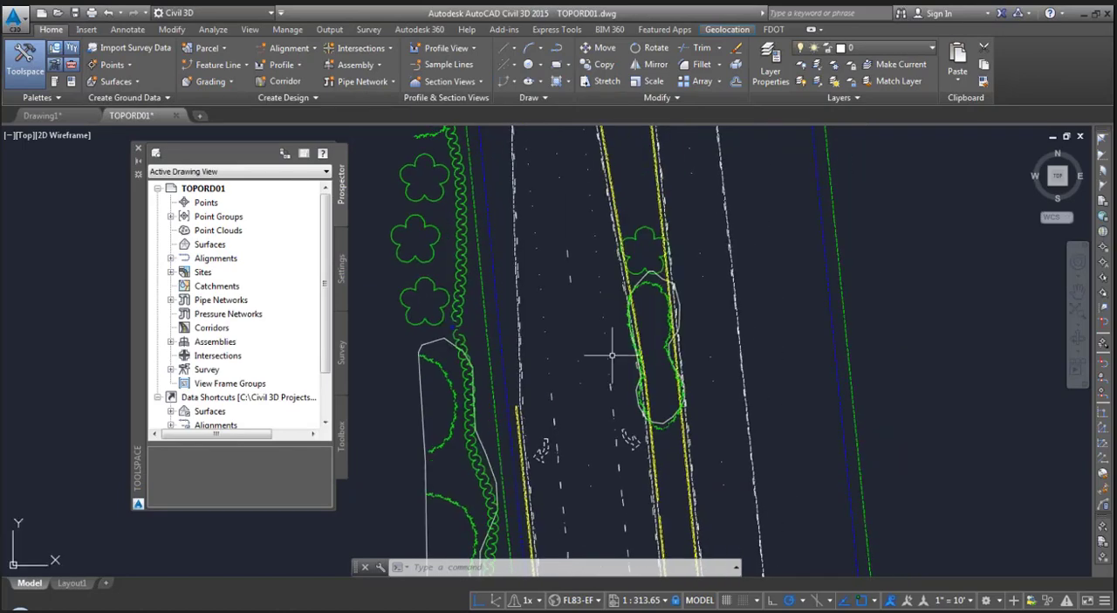
scroll(524, 288, "up", 8)
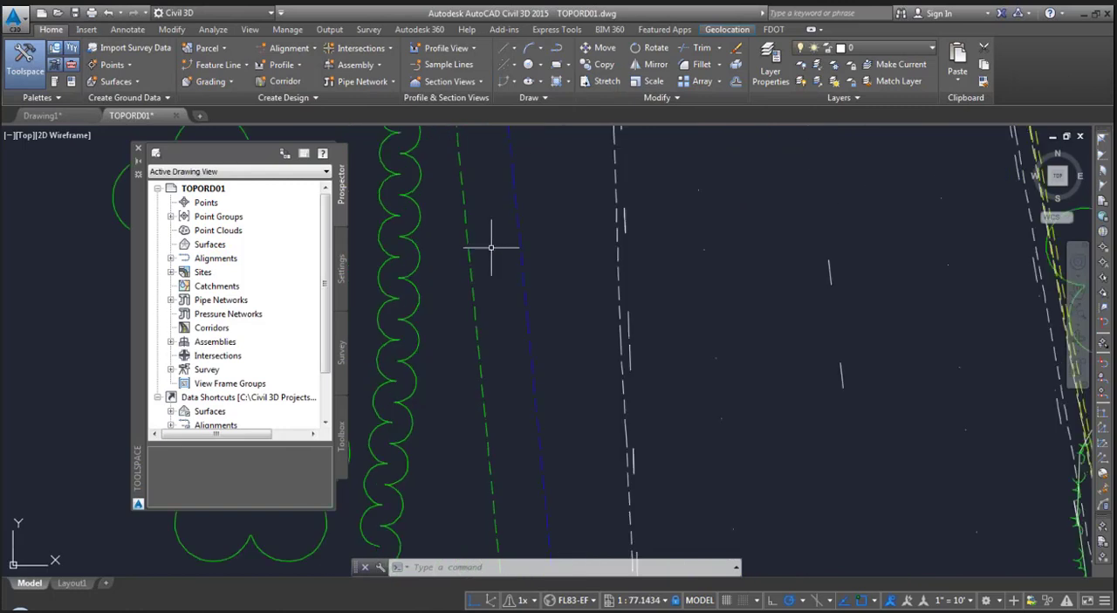
left_click(543, 308)
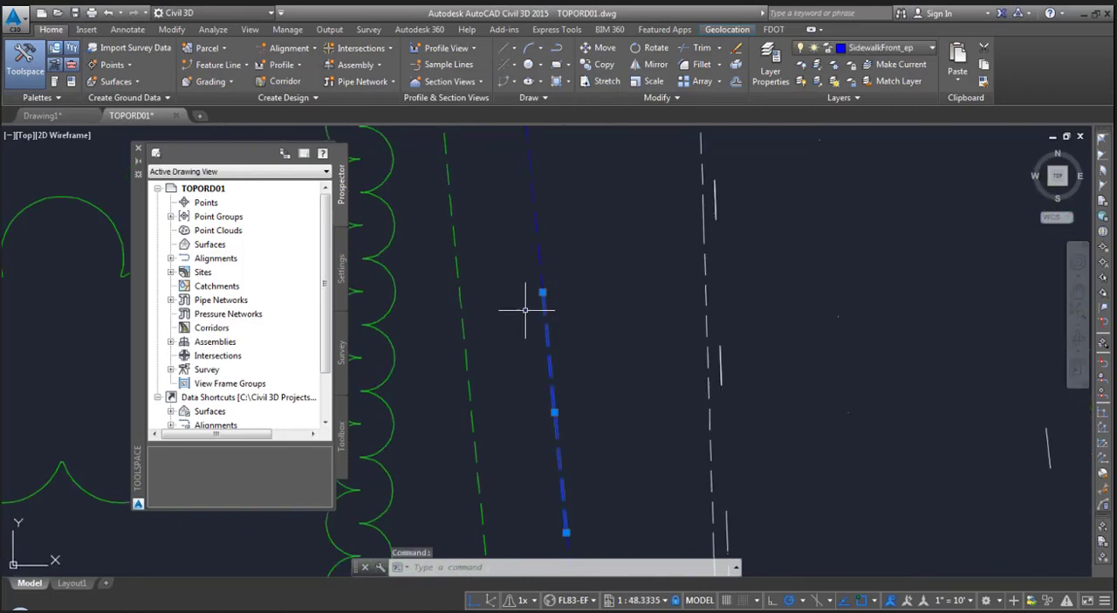
right_click(466, 194)
left_click(502, 299)
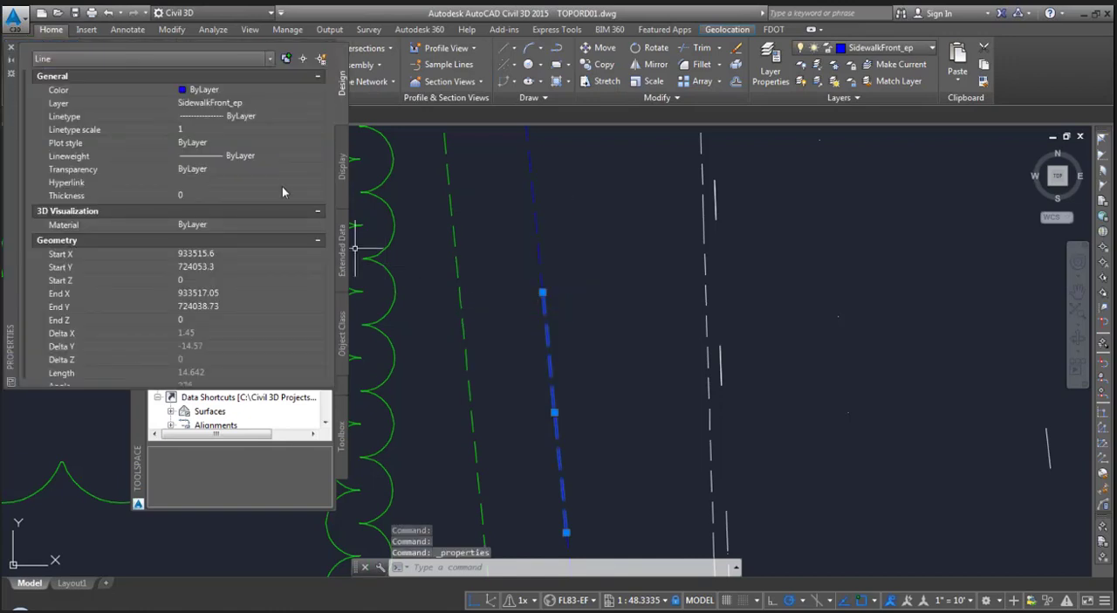
left_click(260, 89)
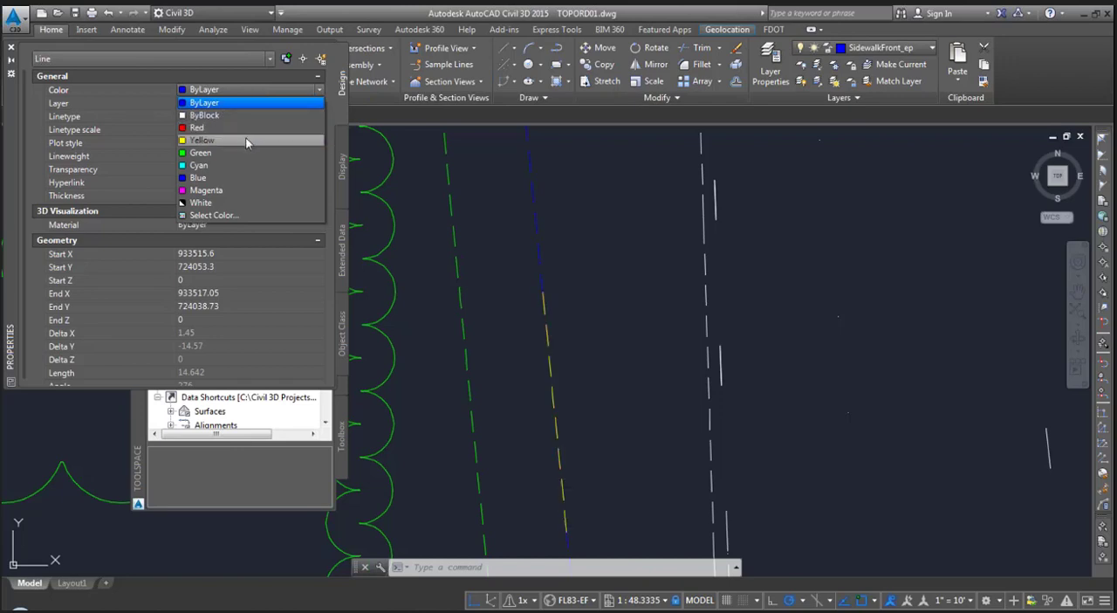
left_click(247, 141)
key("Escape")
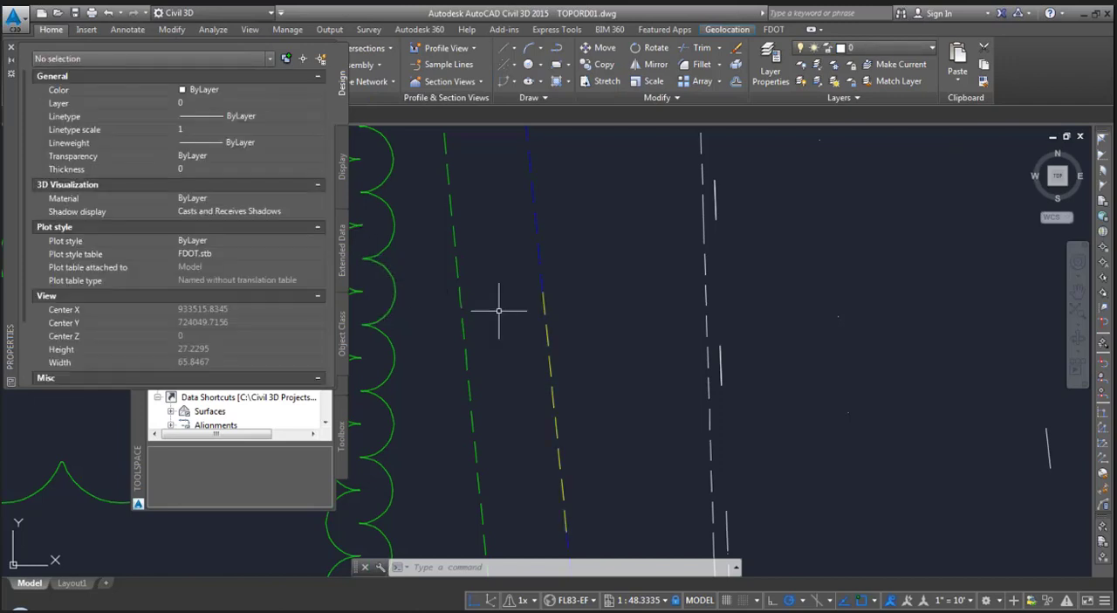
- Start SETBYLAYER and accept Color, Linetype and Lineweight as the properties to change to ByLayer
mouse_move(498, 310)
middle_mouse_down()
mouse_move(493, 232)
mouse_move(496, 262)
middle_mouse_up()
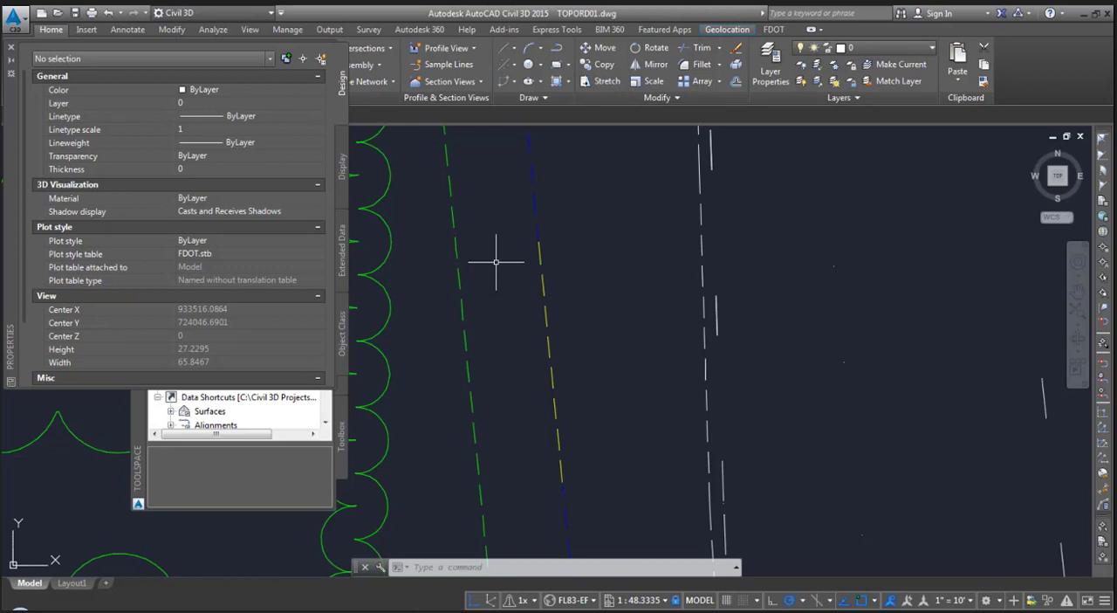
type("SET")
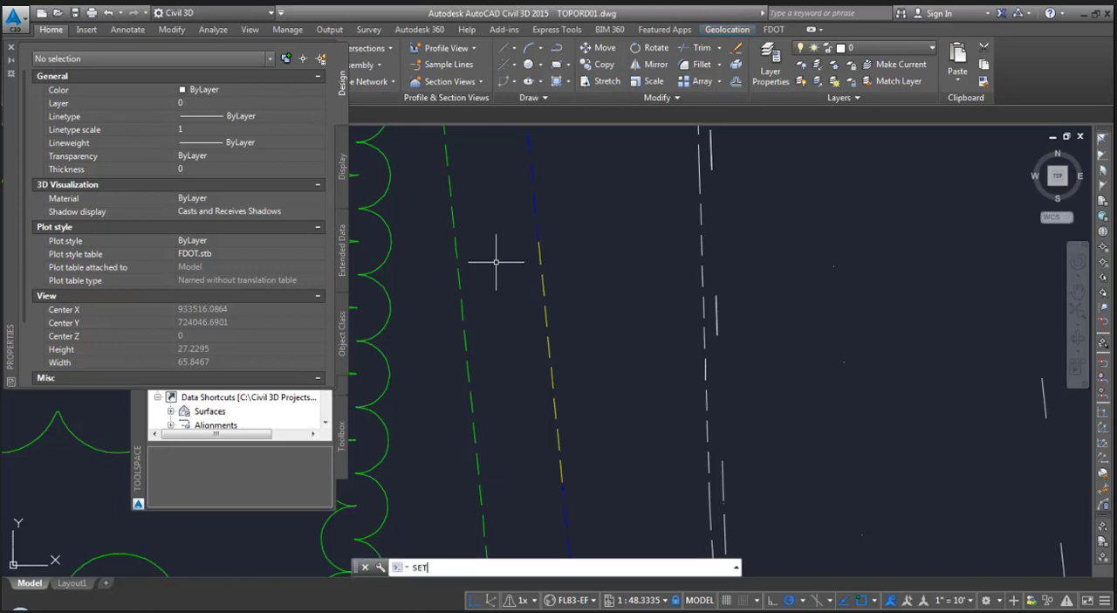
type("BYLAYER")
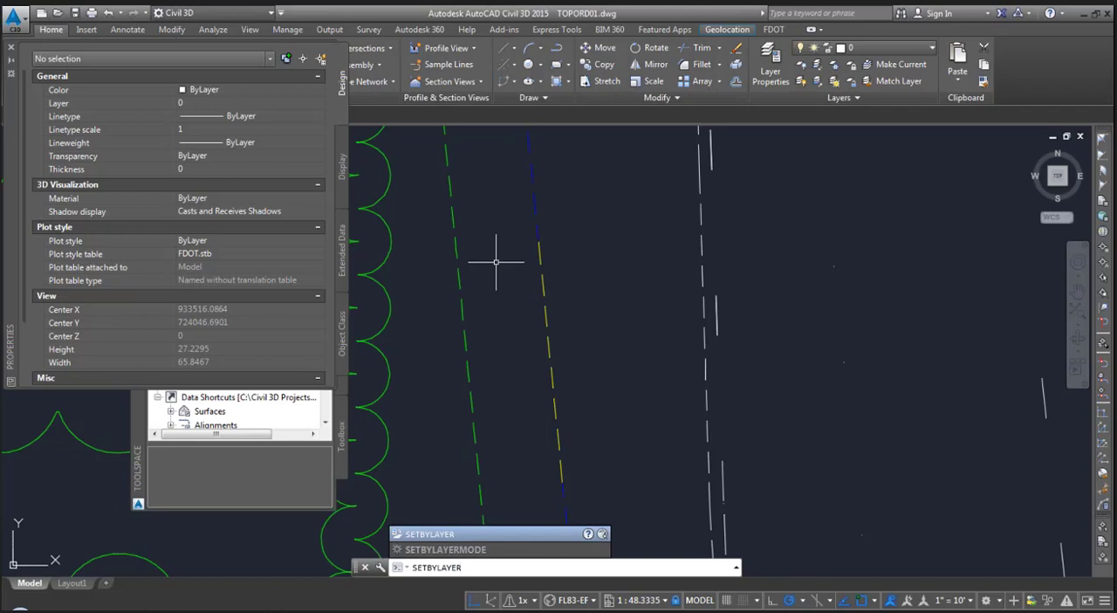
key("Return")
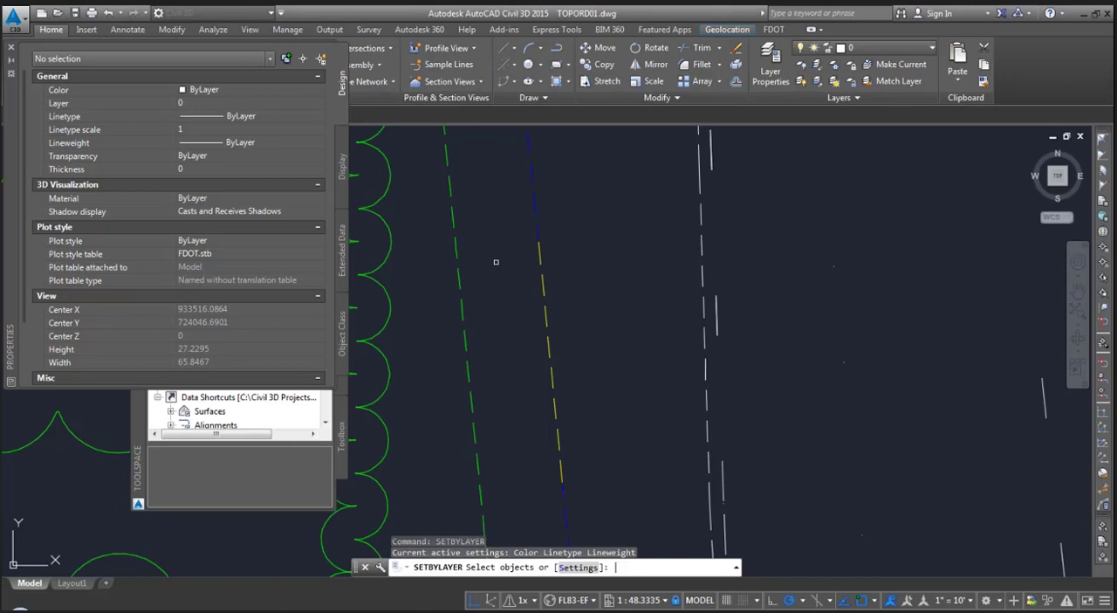
type("S")
key("Return")
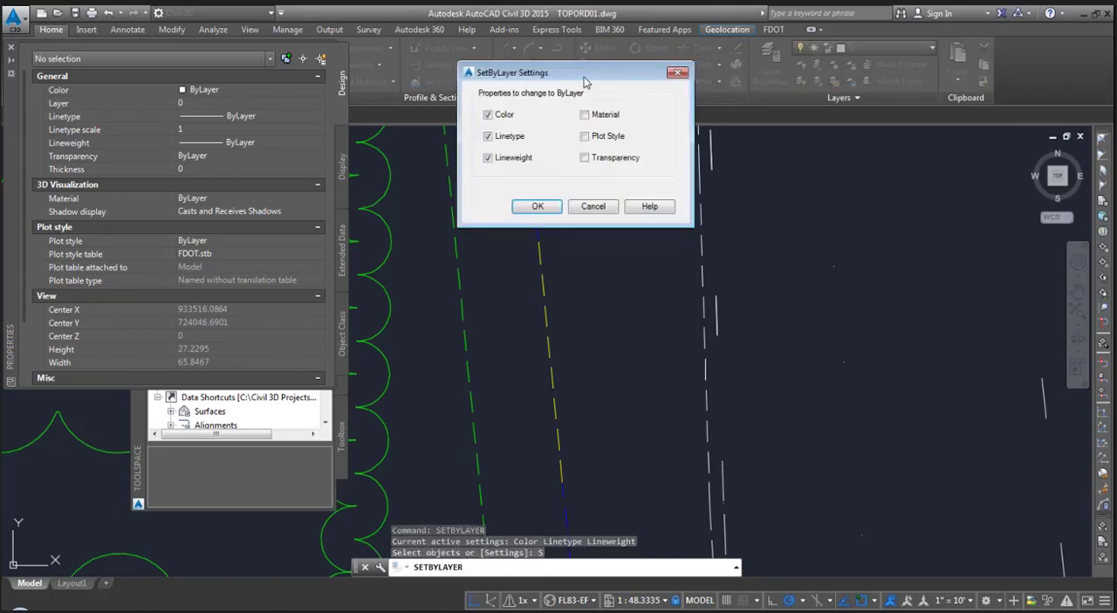
left_click_drag(583, 75, 576, 162)
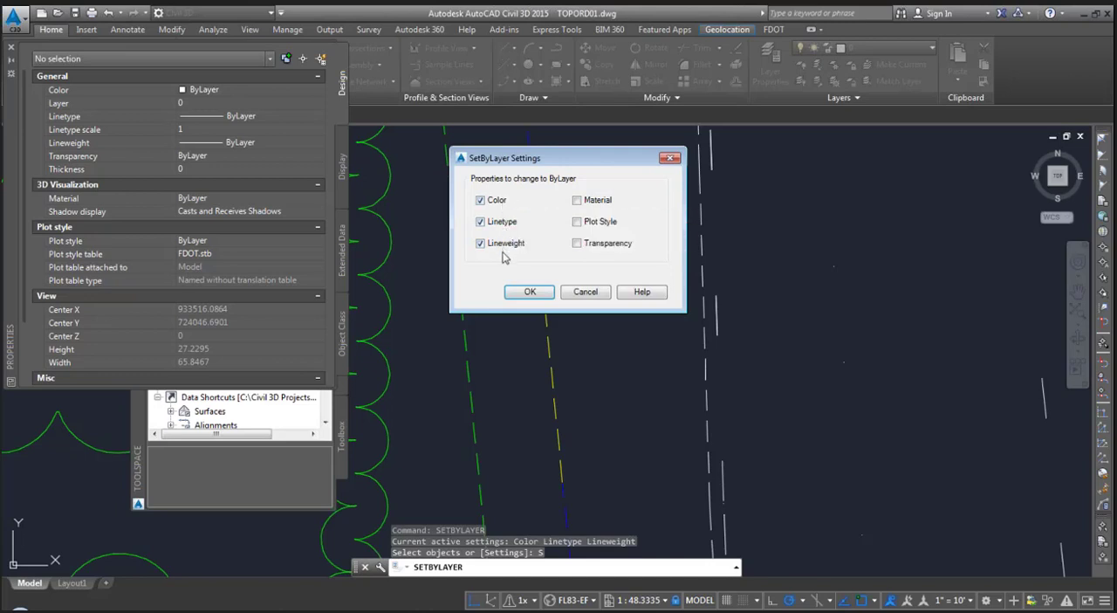
left_click(526, 292)
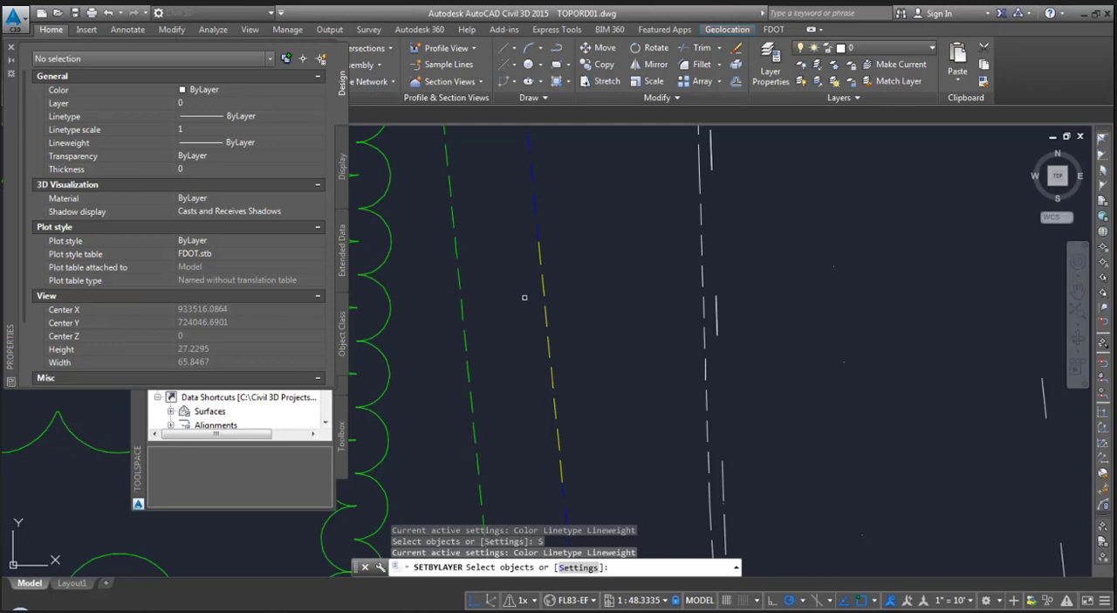
- Apply SETBYLAYER to all objects in the drawing, changing ByBlock to ByLayer and including blocks
type("ALL")
key("Return")
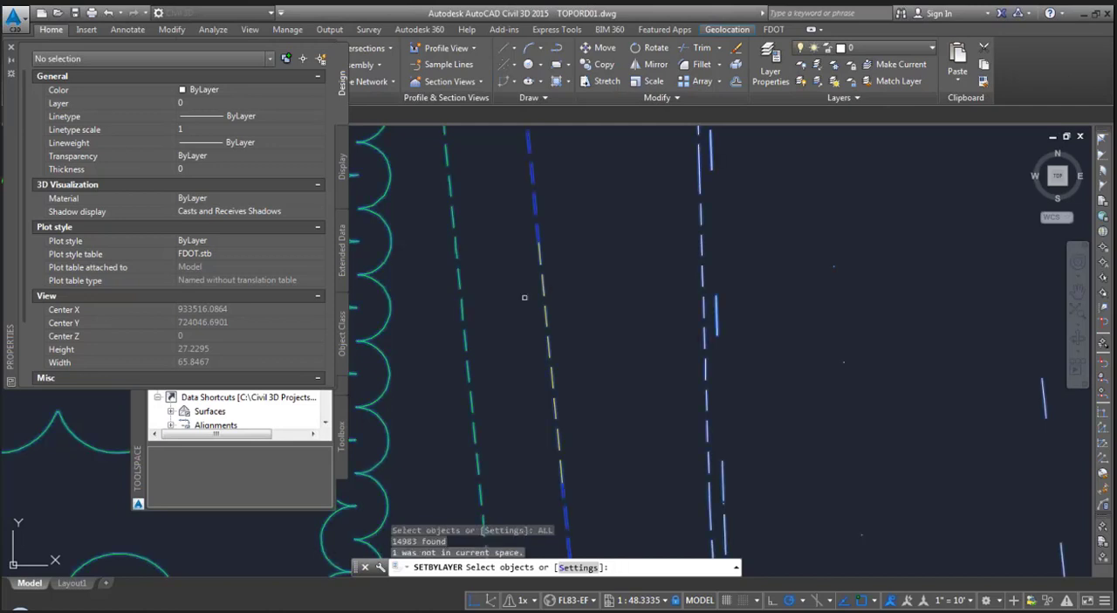
key("Return")
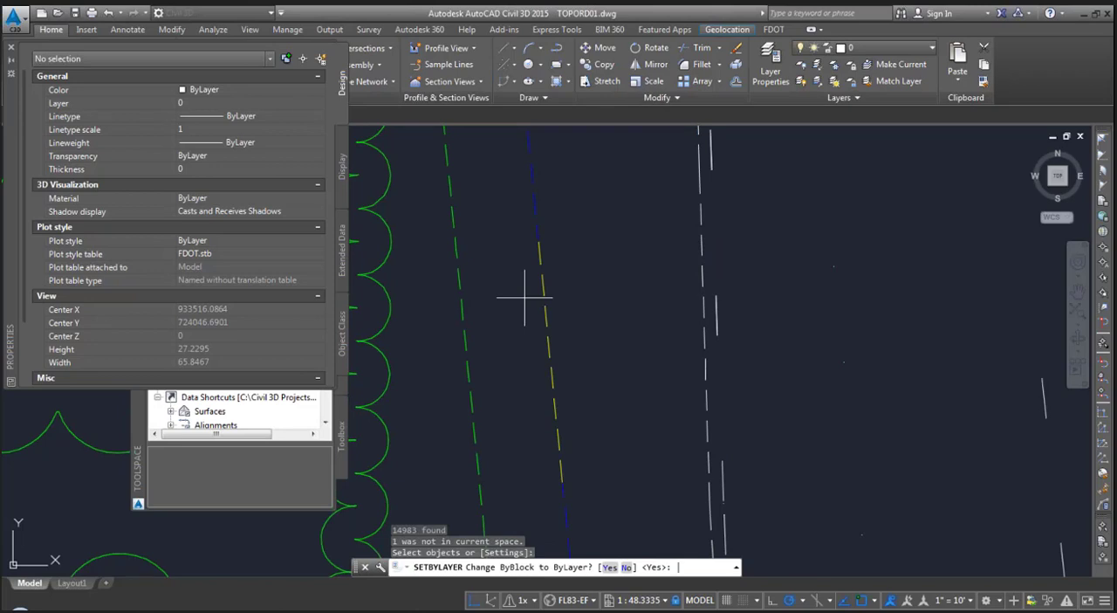
key("Return")
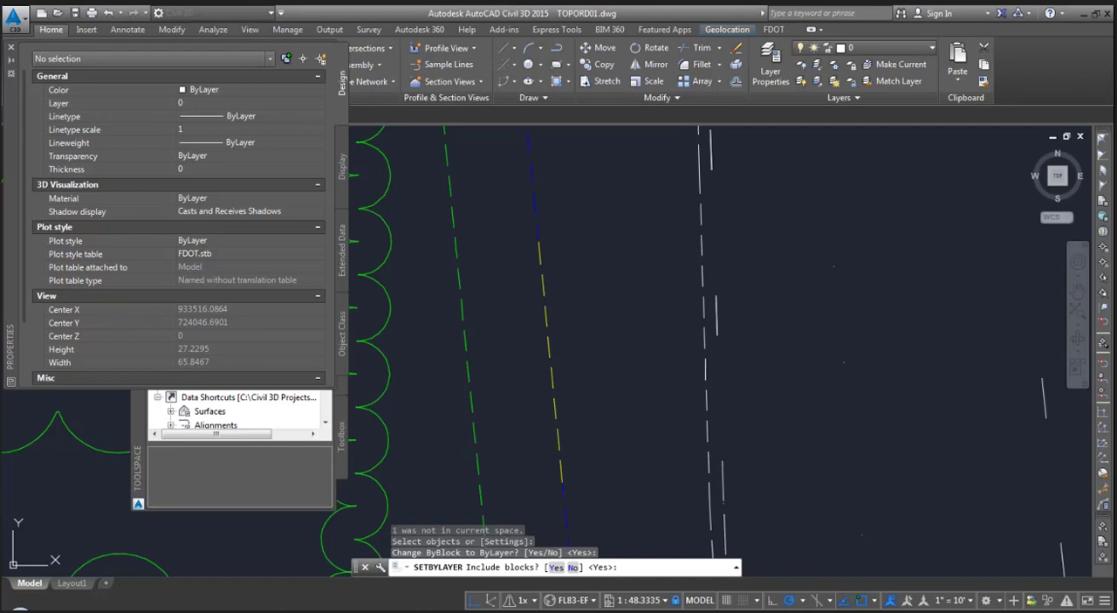
key("Return")
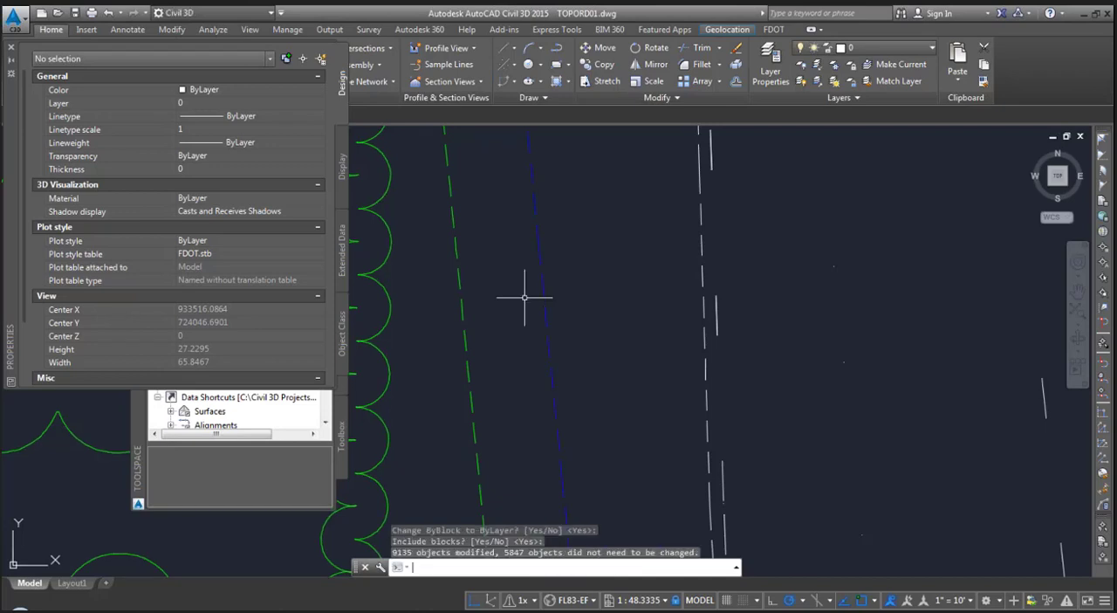
- Check the color property of the sidewalk line segment that had the yellow override, and clear the selection
scroll(528, 299, "up", 2)
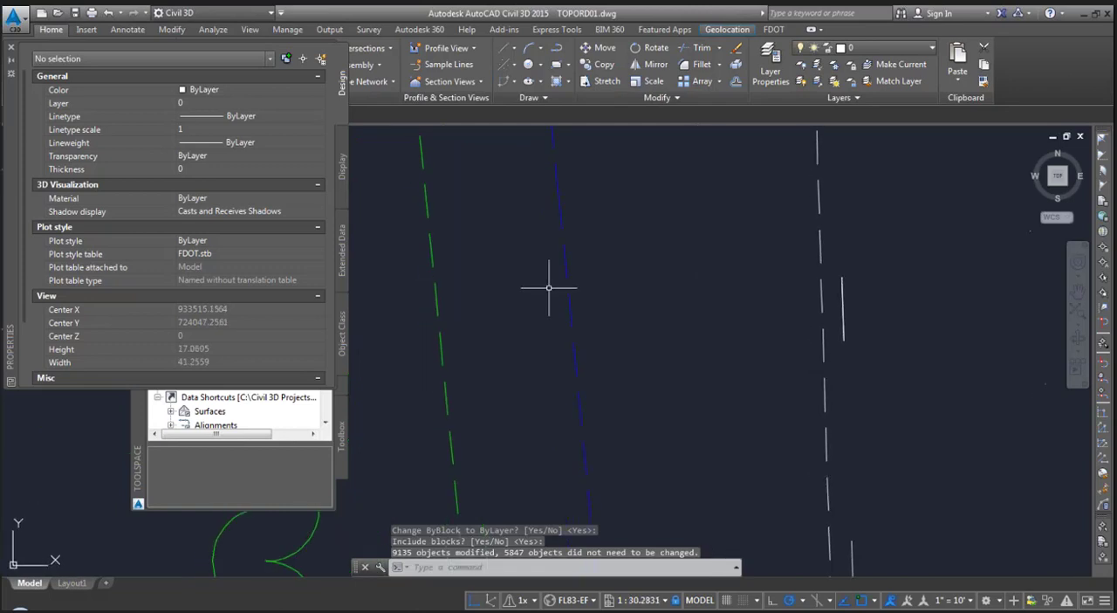
left_click(564, 264)
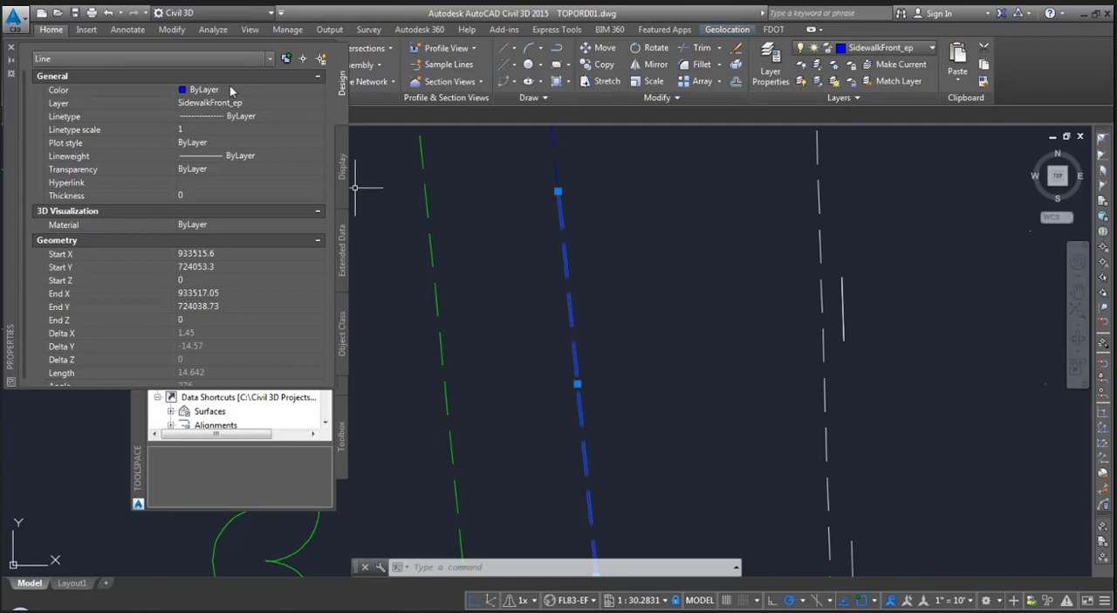
key("Escape")
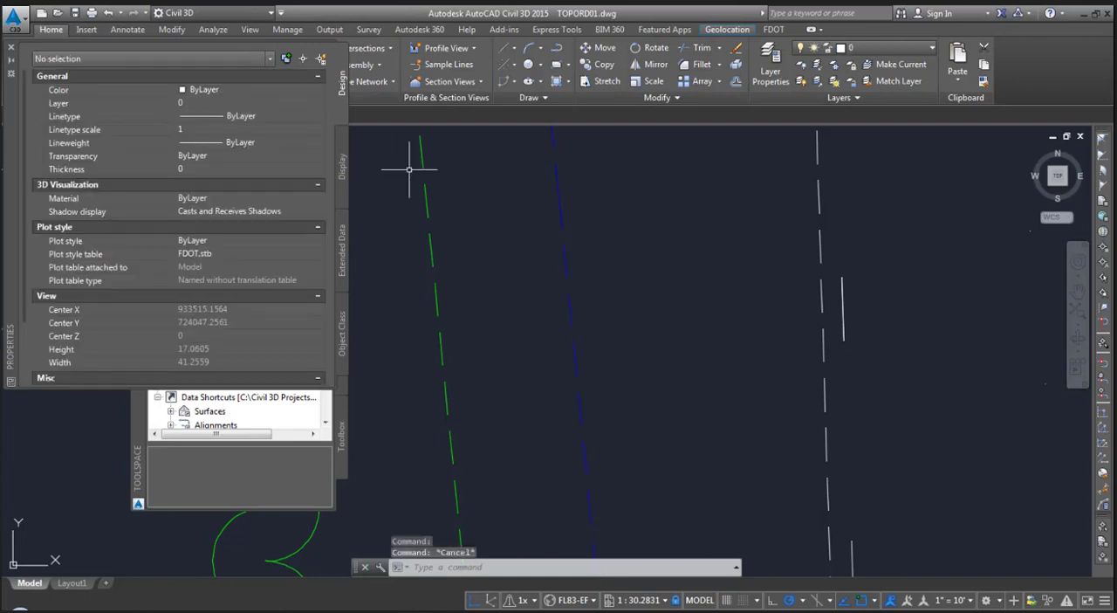
- Open the Linetype Manager and choose FDOT.lin from the FDOT2015.C3D Support\Linetype folder as the file to load linetypes from
scroll(485, 273, "down", 2)
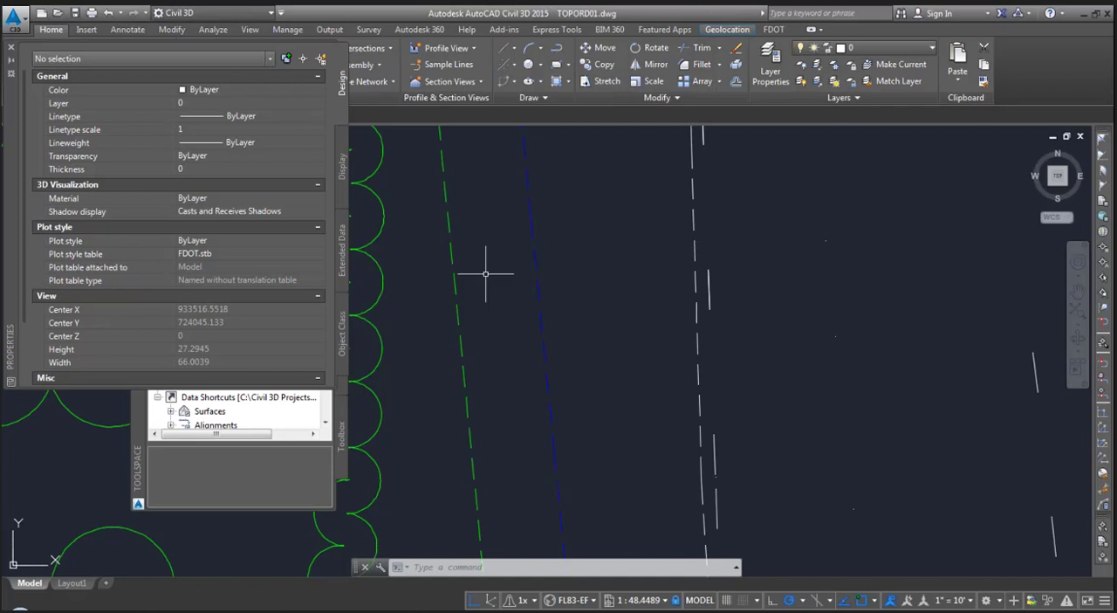
type("L")
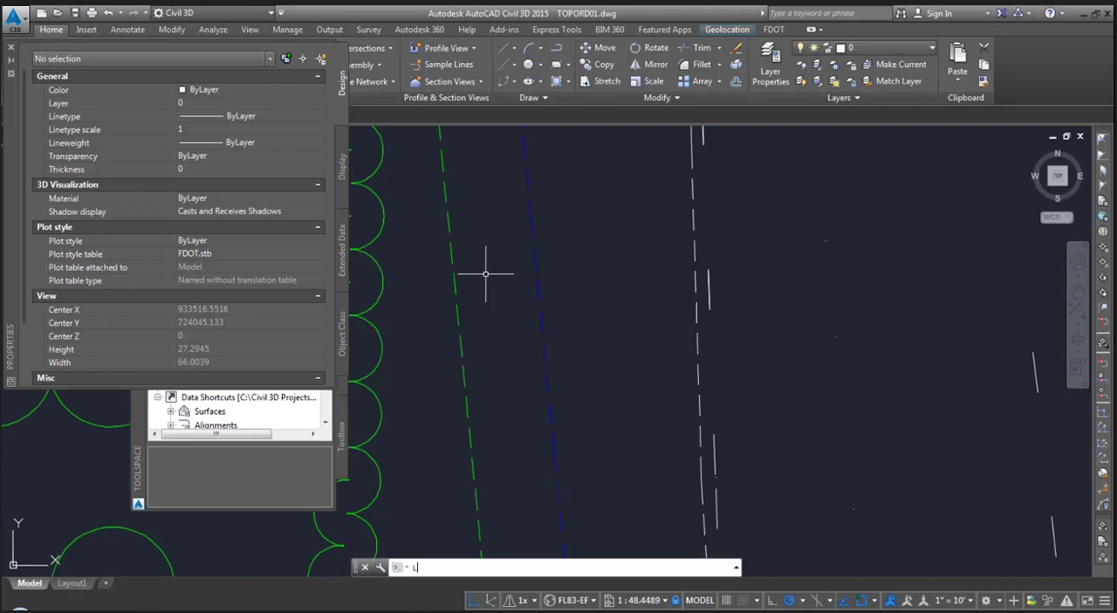
type("INETYPE")
key("Return")
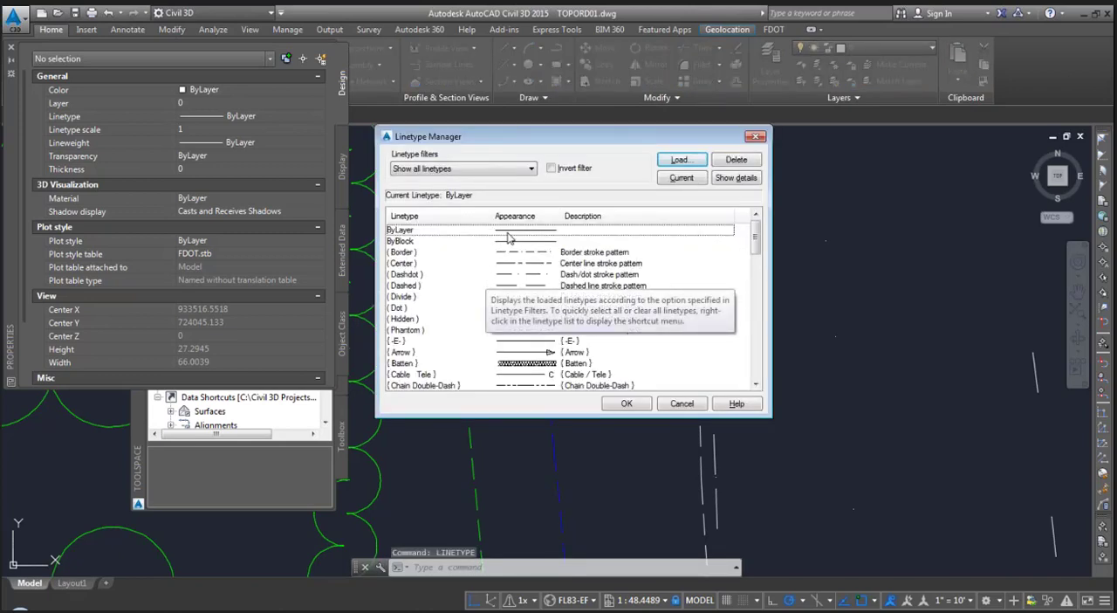
left_click(680, 161)
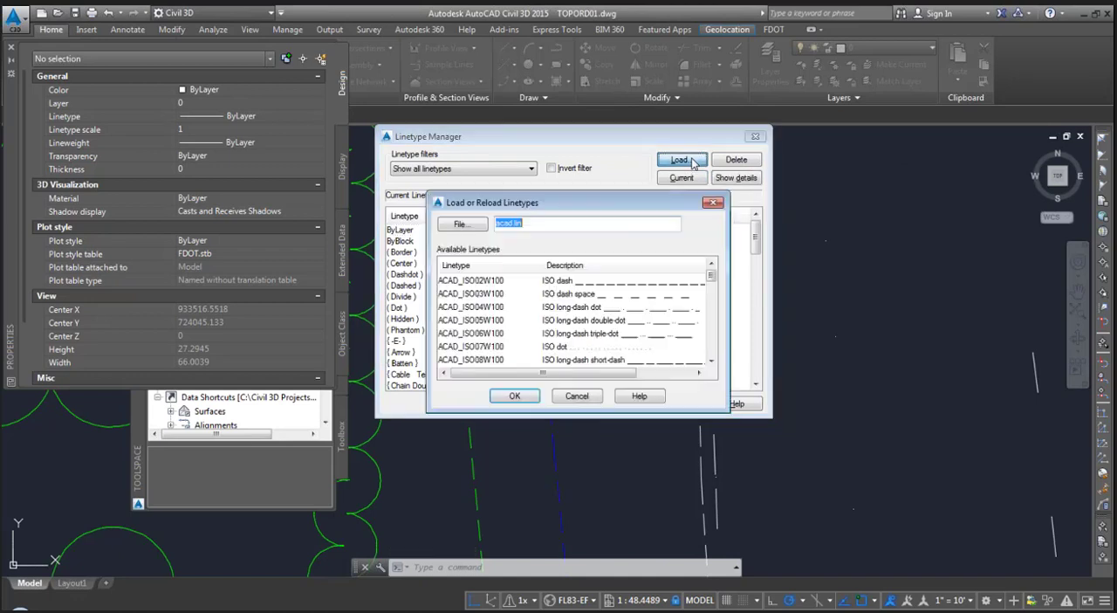
left_click(479, 227)
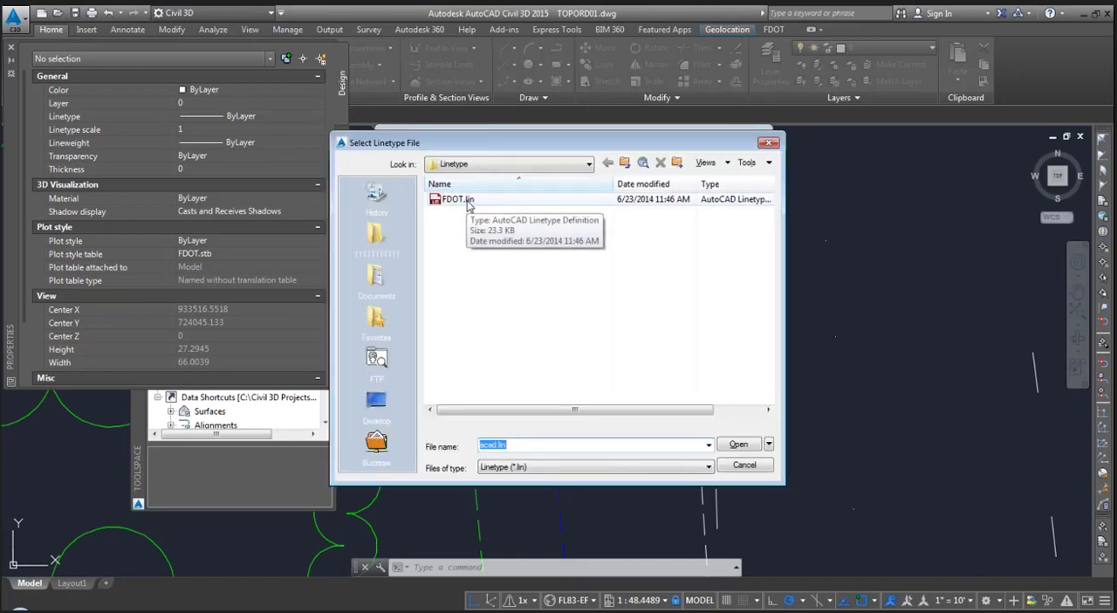
left_click(536, 164)
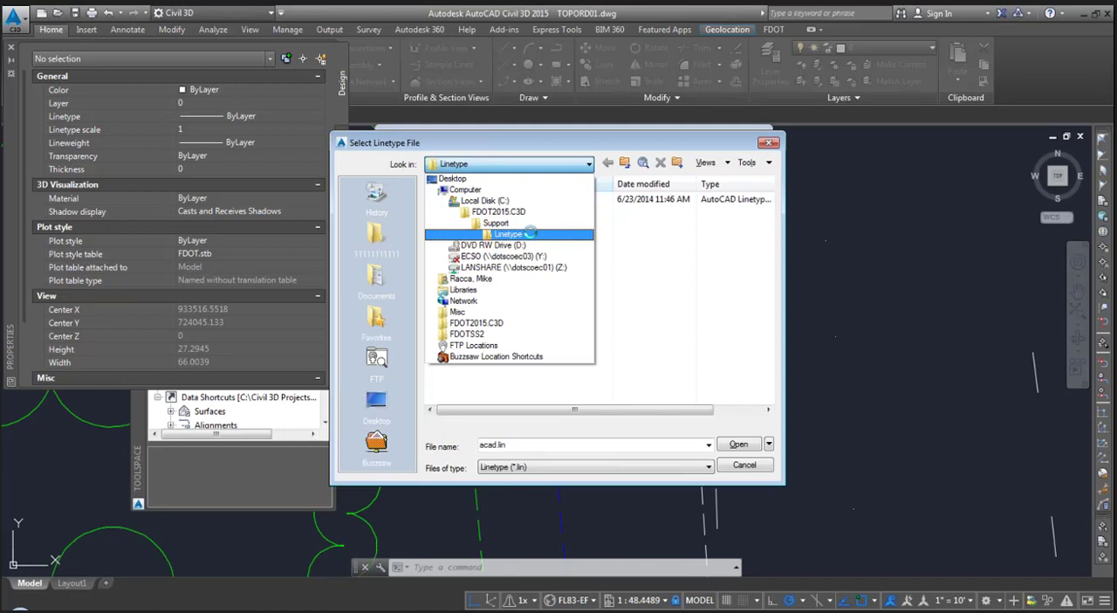
left_click(530, 233)
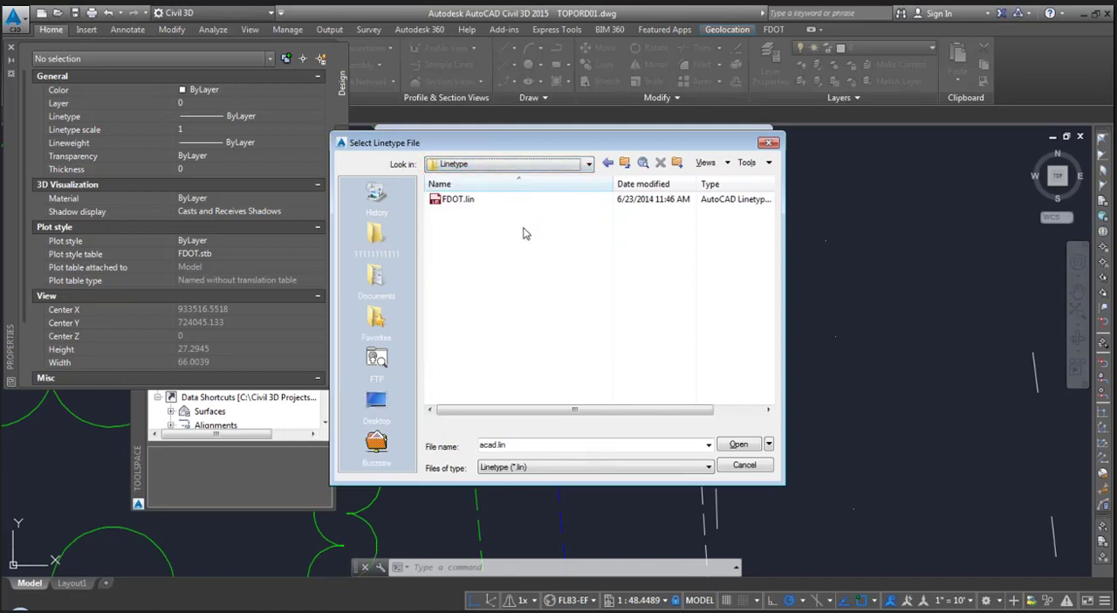
left_click(451, 200)
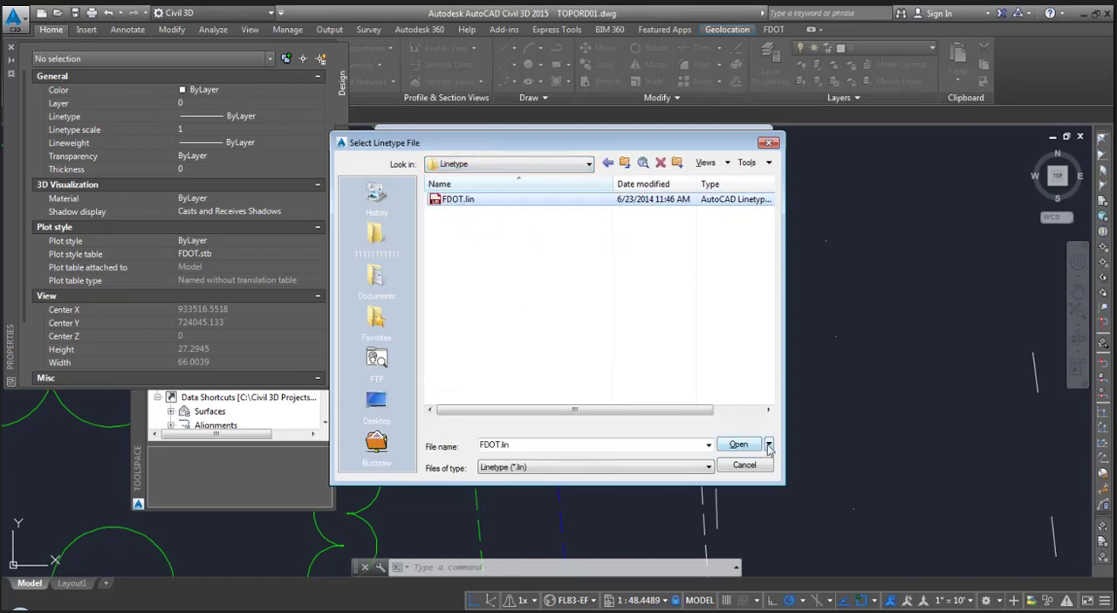
left_click(739, 445)
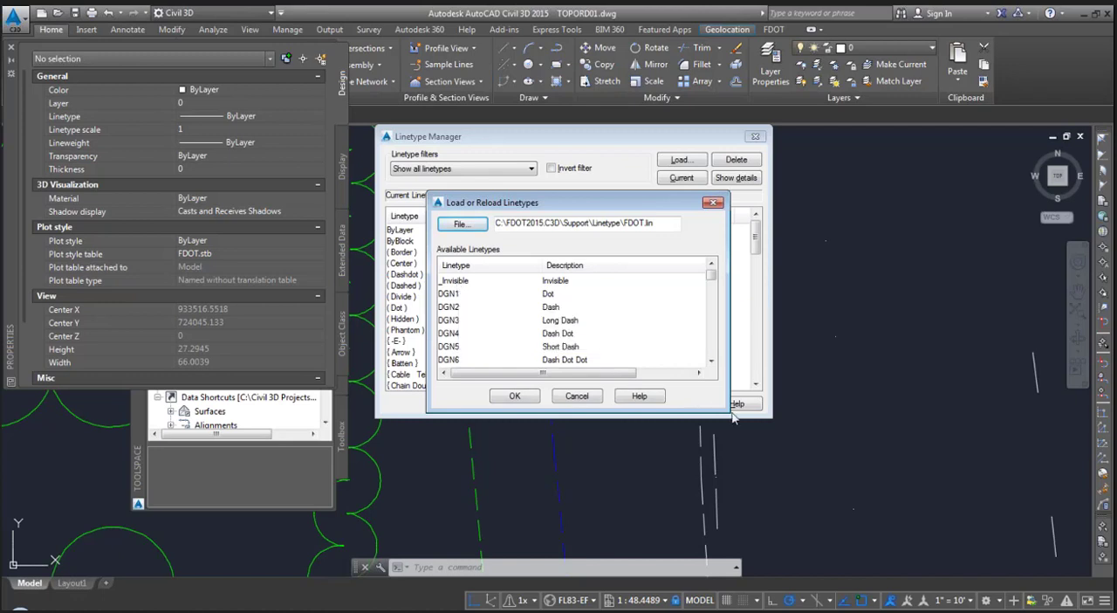
- Load every linetype in FDOT.lin, from _Invisible to UT-Water-Proposed, reloading all that already exist, and save the drawing
left_click_drag(727, 410, 759, 545)
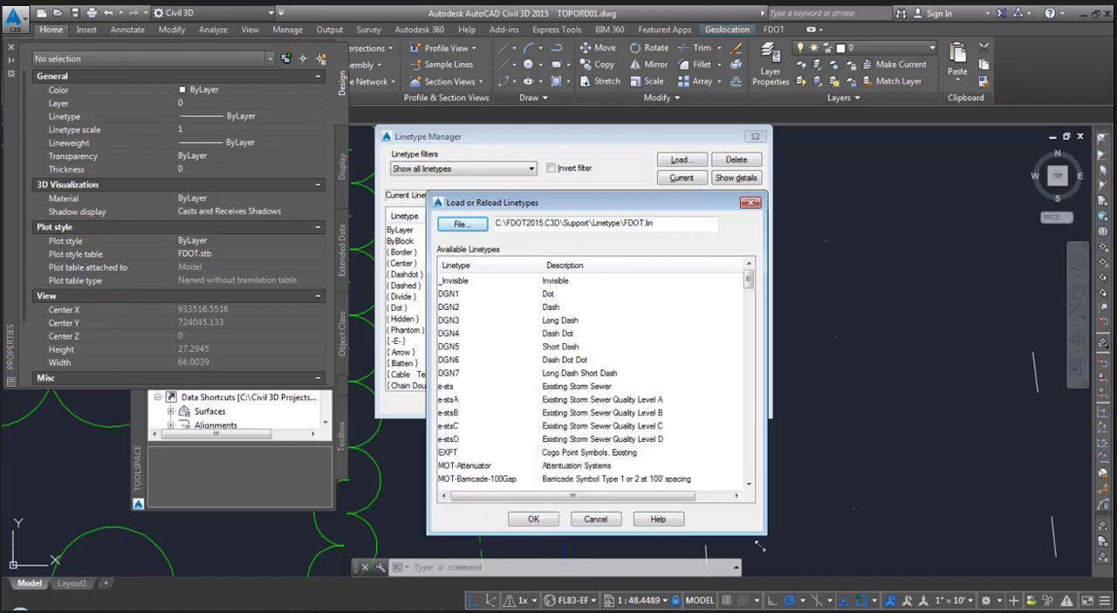
left_click(463, 280)
left_click_drag(749, 282, 748, 497)
left_click(452, 506, "shift")
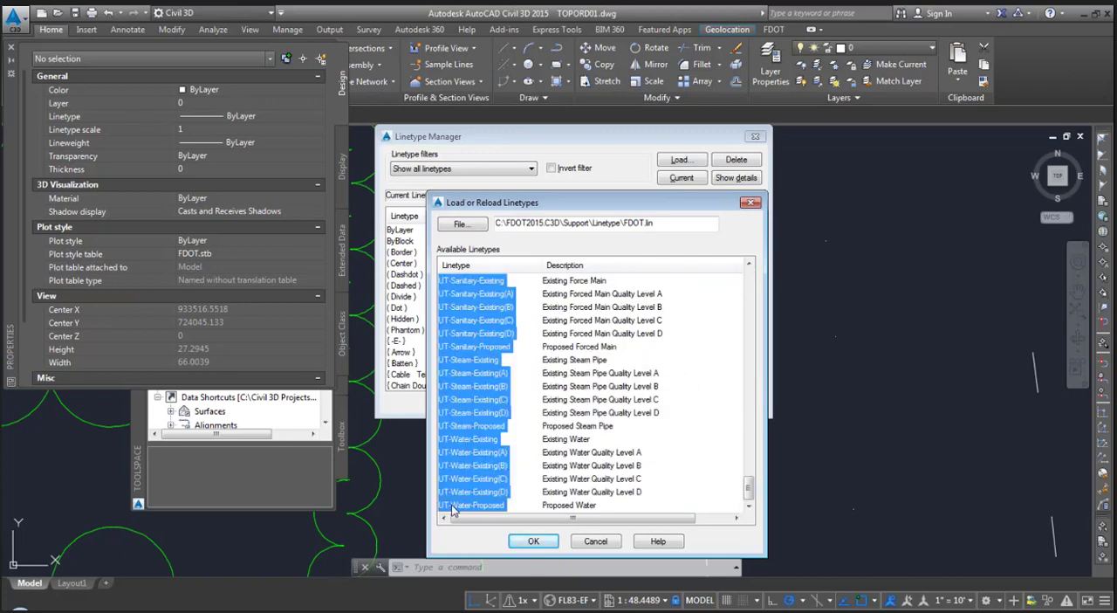
left_click(529, 542)
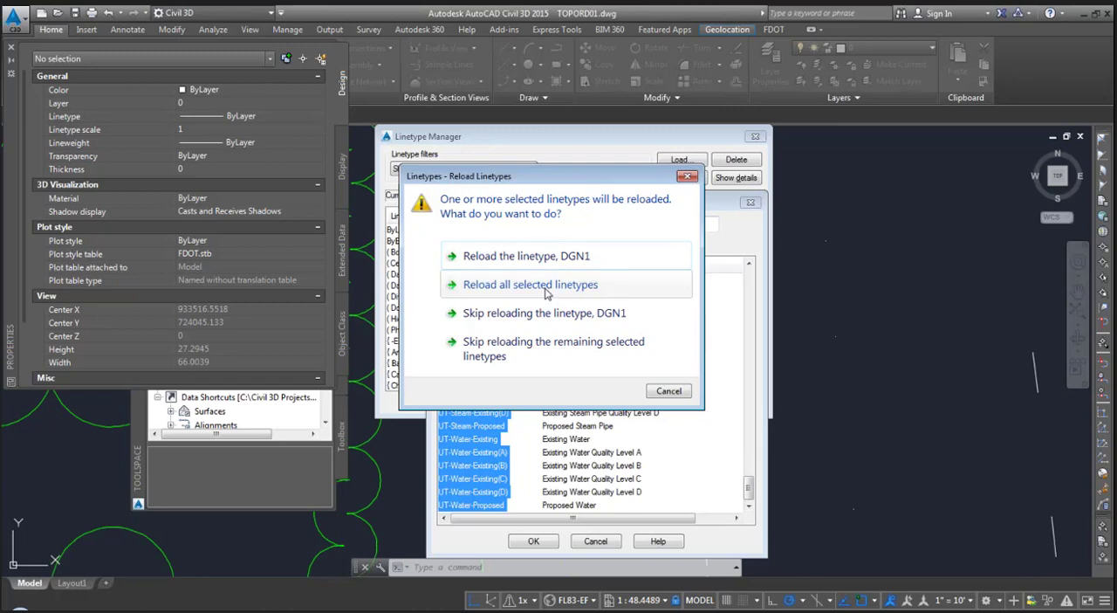
left_click(547, 294)
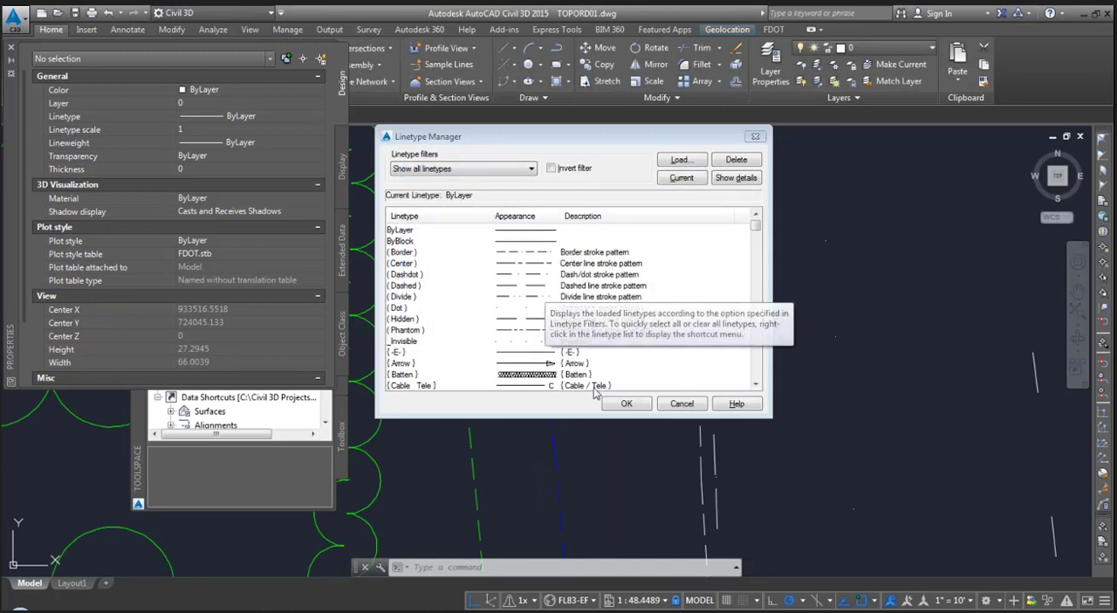
left_click(625, 404)
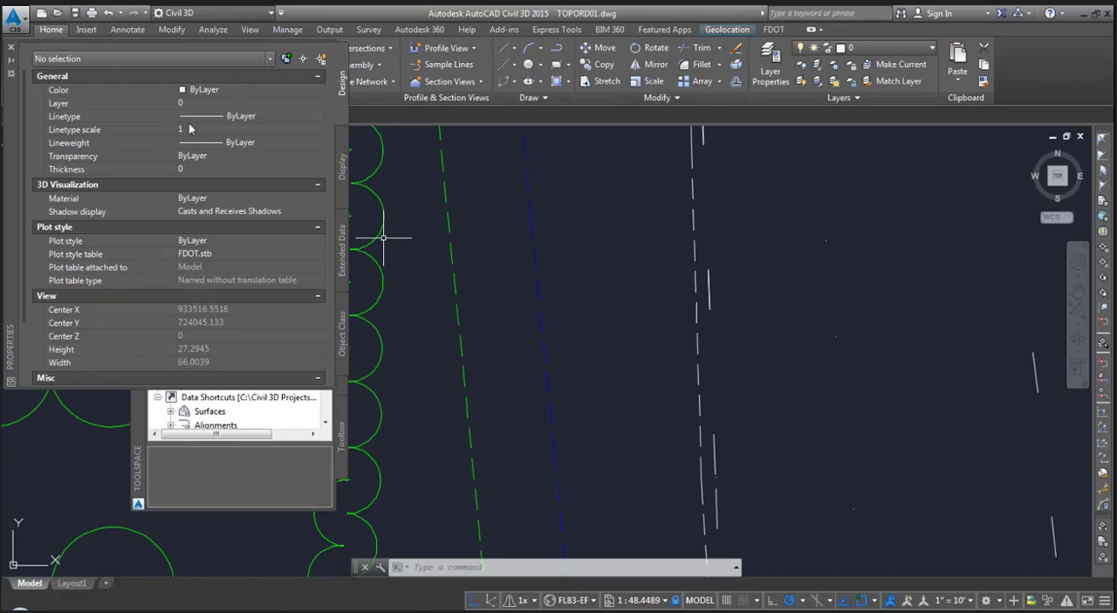
middle_click_drag(430, 339, 473, 348)
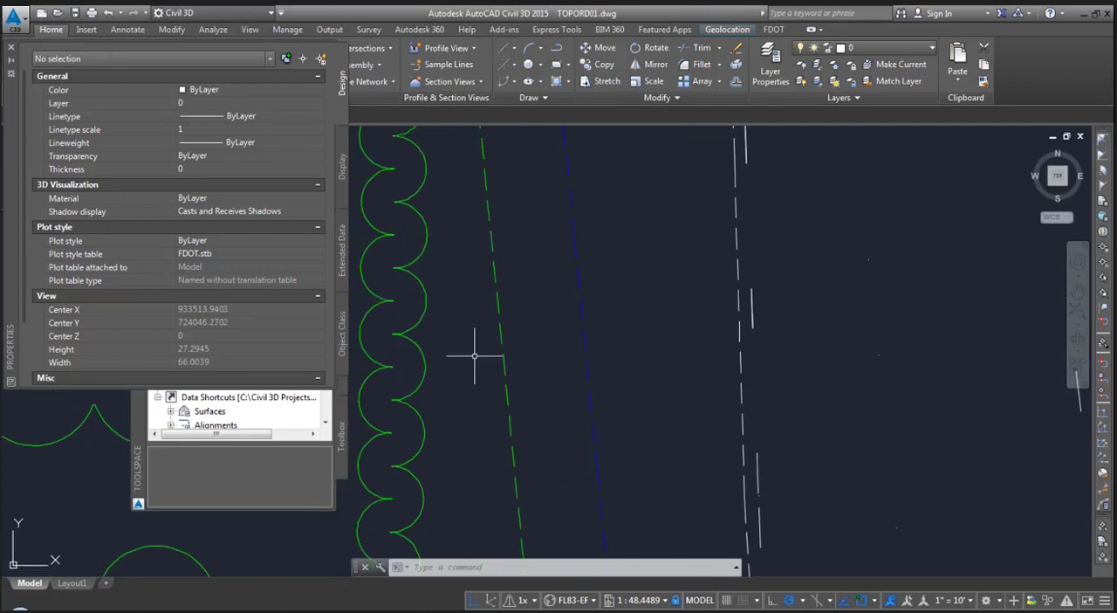
left_click(78, 15)
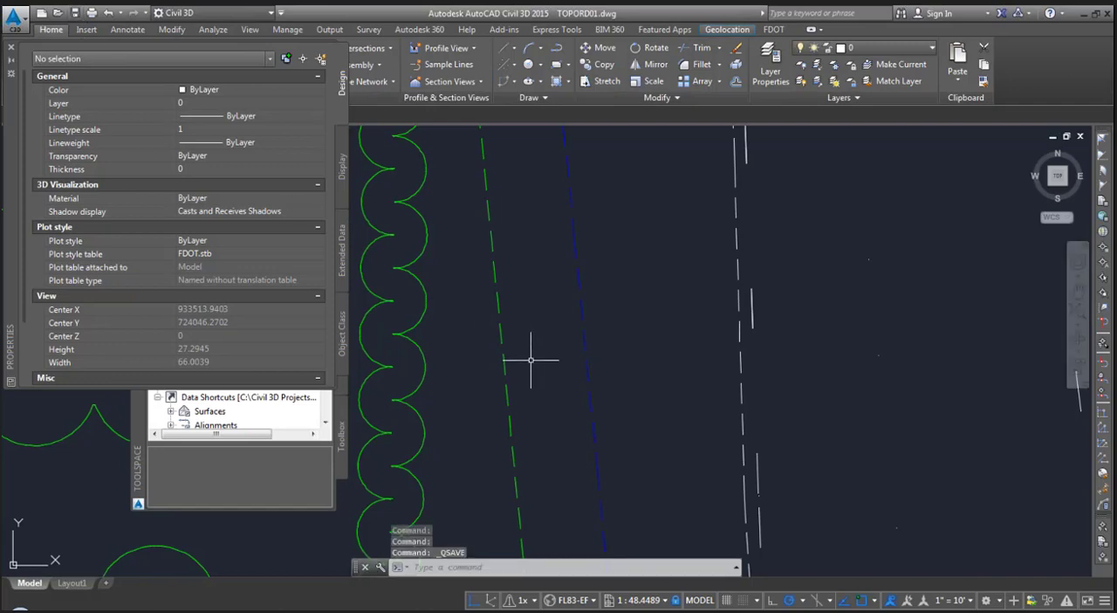